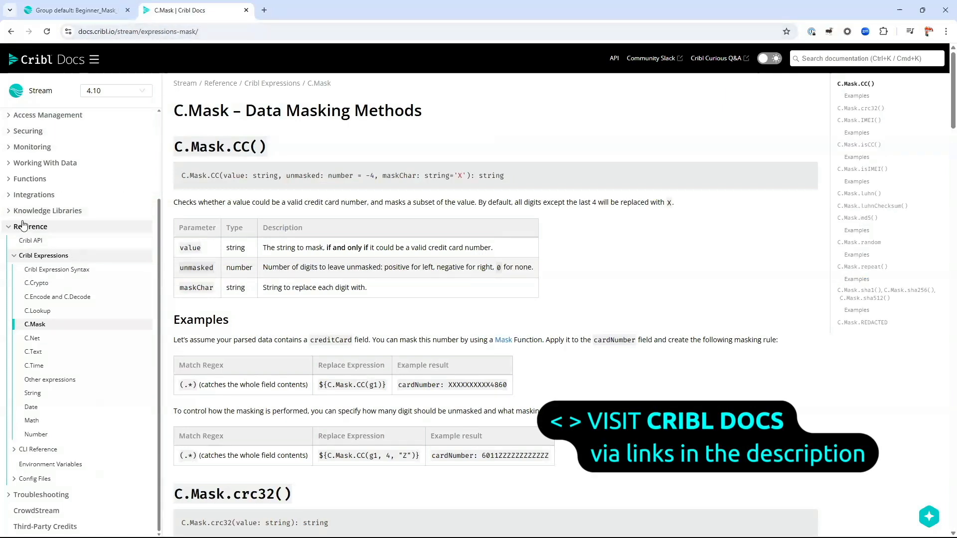
scroll(39, 242, "up", 3)
scroll(42, 267, "down", 3)
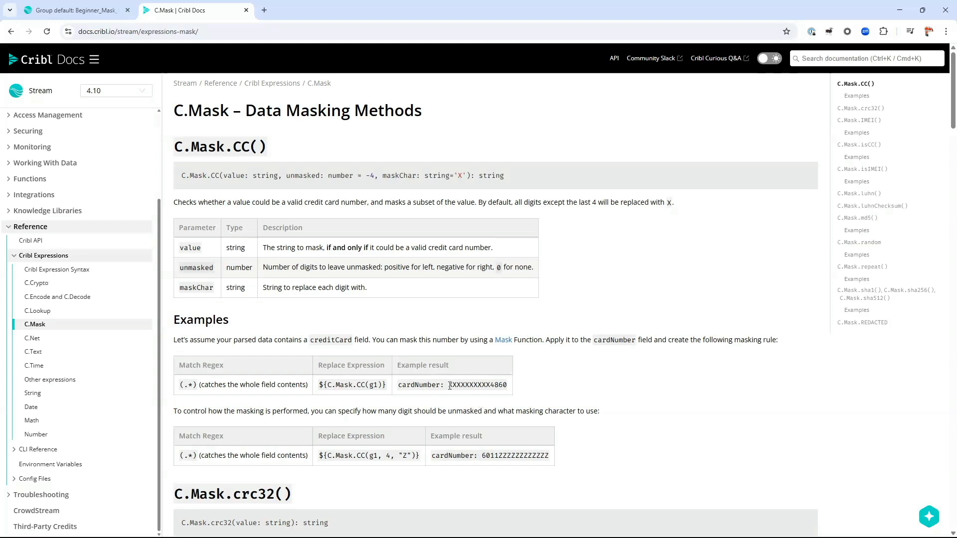
double_click(500, 386)
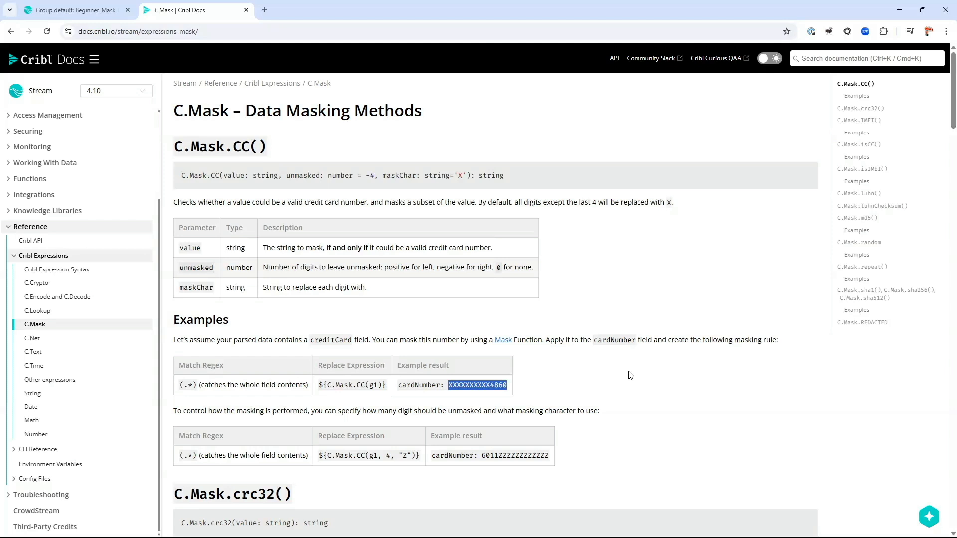
left_click(461, 459)
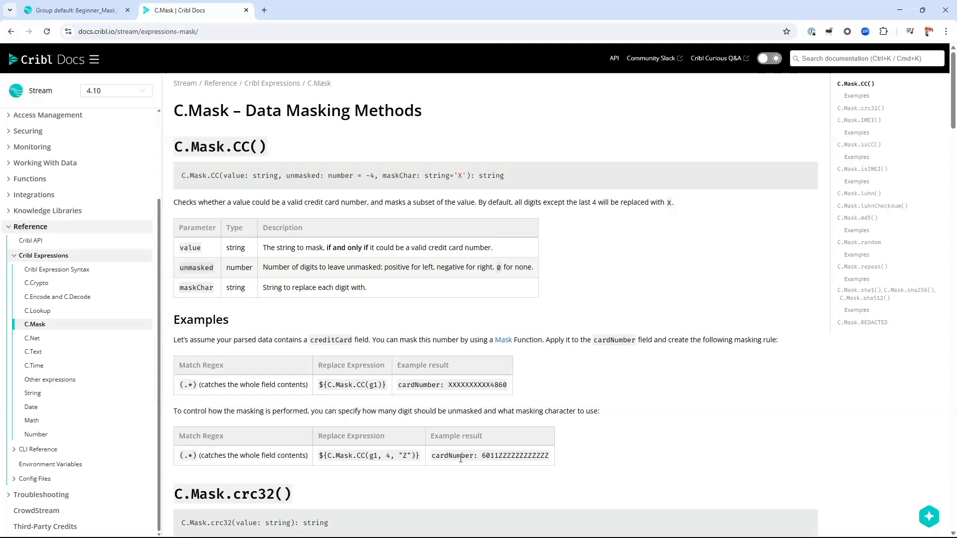
double_click(501, 456)
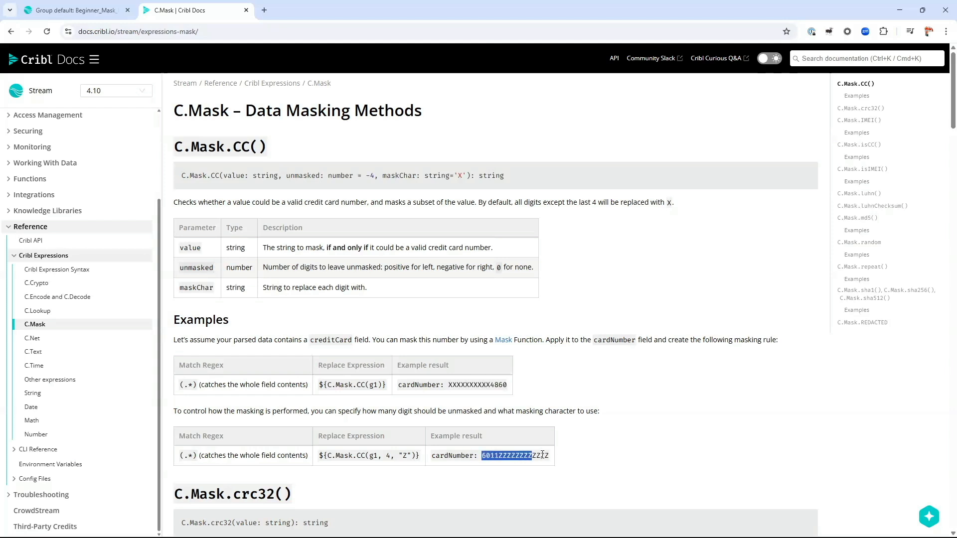
left_click(481, 425)
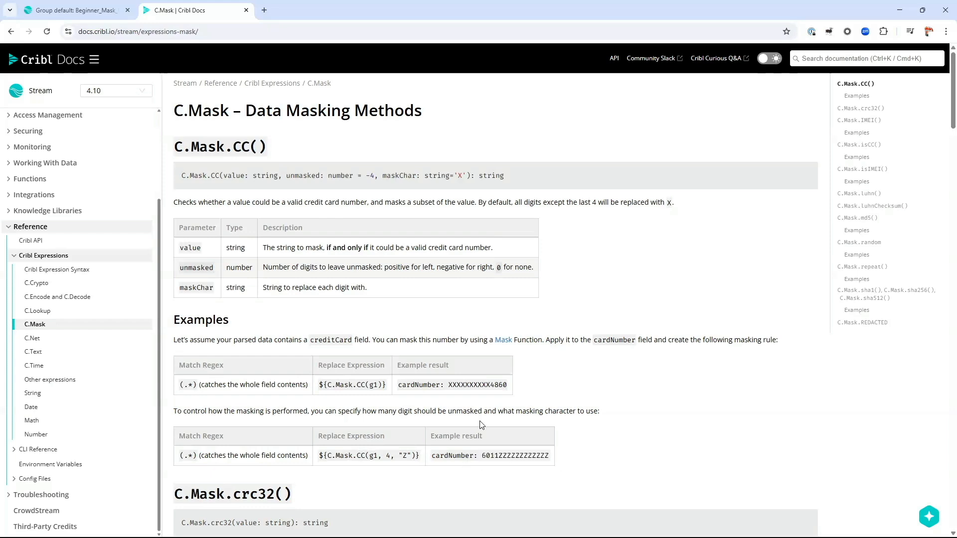
scroll(613, 360, "down", 4)
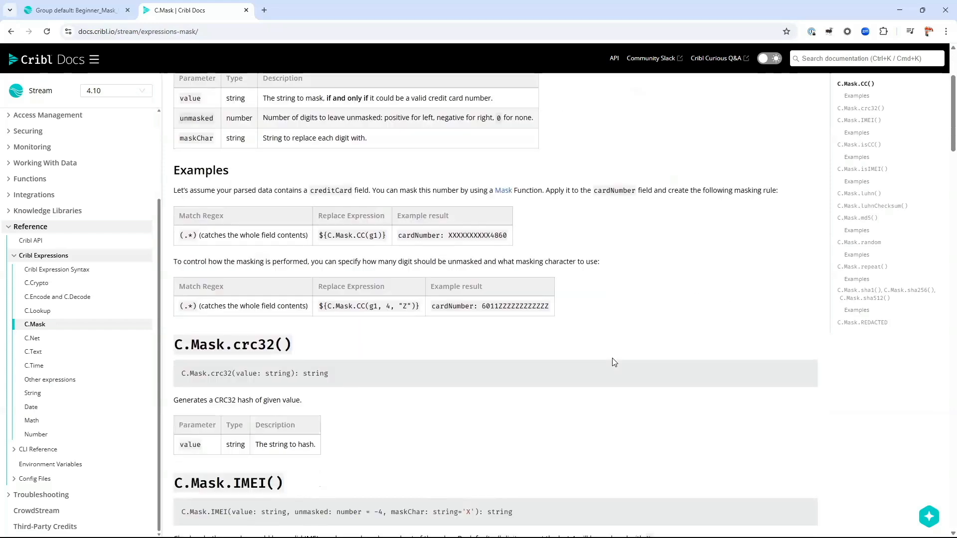
scroll(610, 351, "up", 4)
scroll(557, 280, "down", 14)
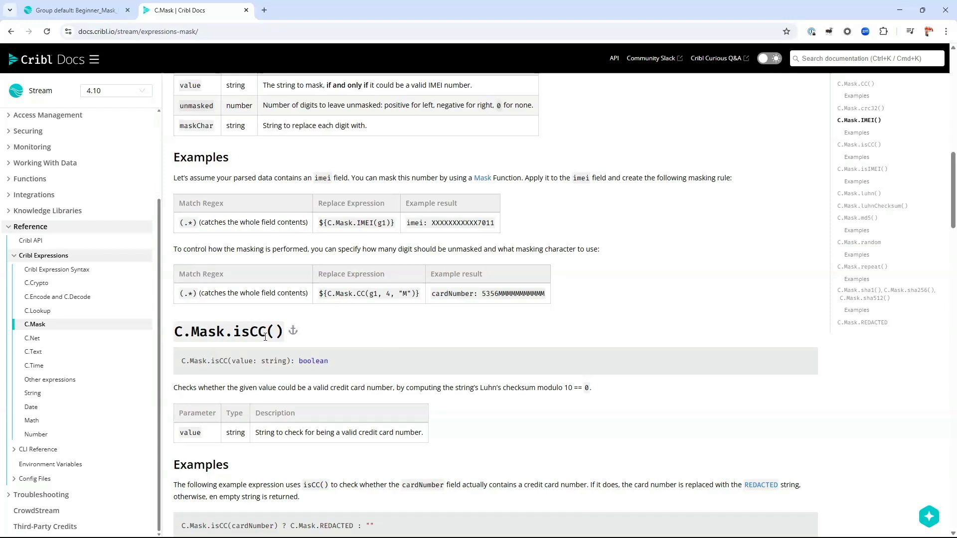
scroll(265, 336, "down", 4)
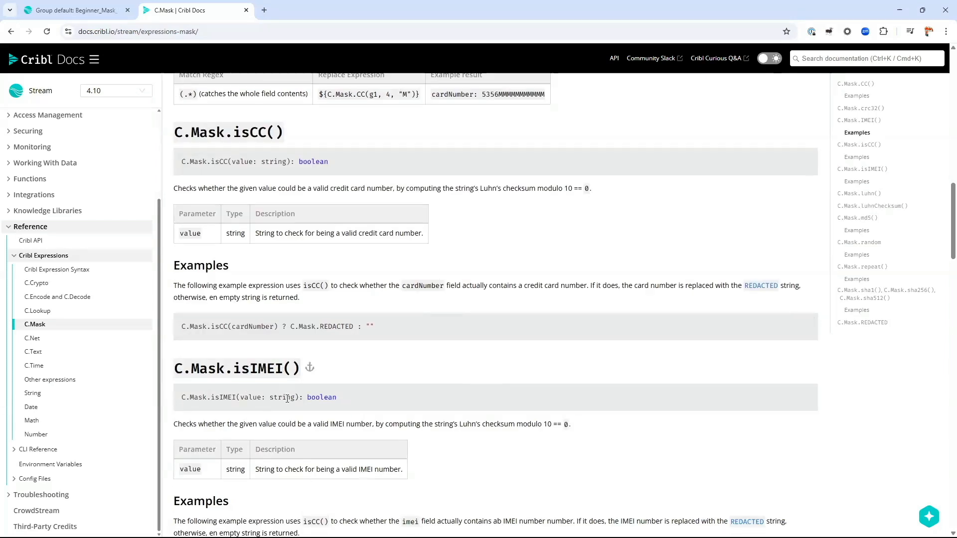
scroll(287, 398, "down", 5)
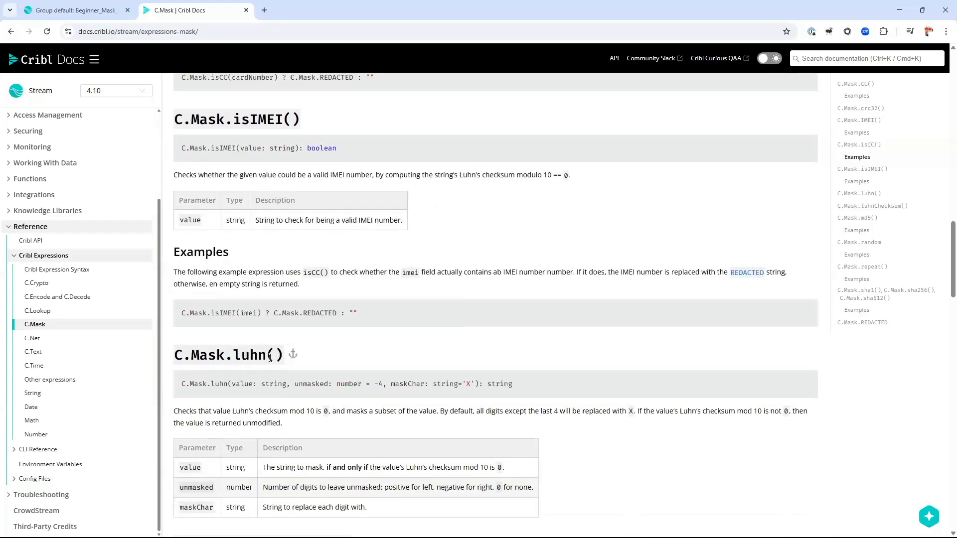
scroll(349, 406, "up", 10)
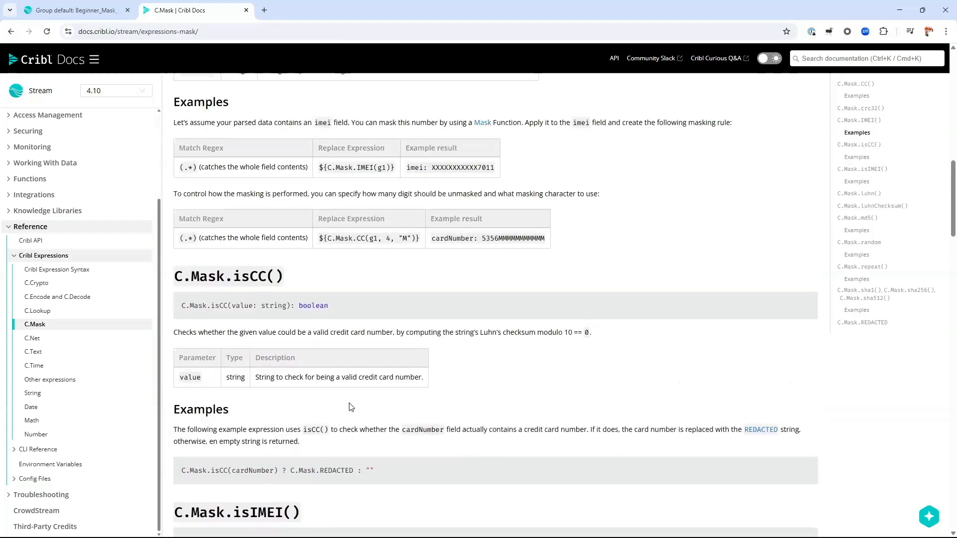
scroll(352, 389, "down", 15)
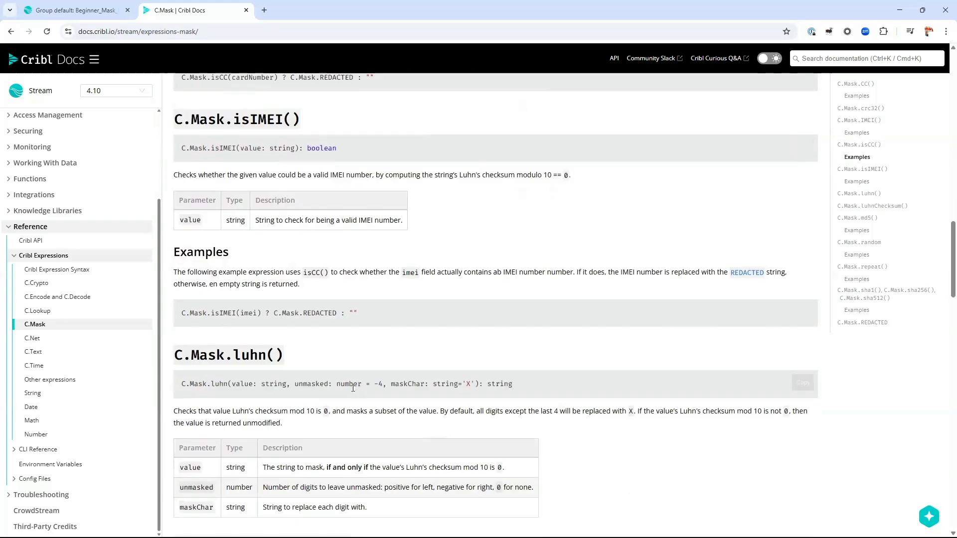
scroll(354, 389, "down", 4)
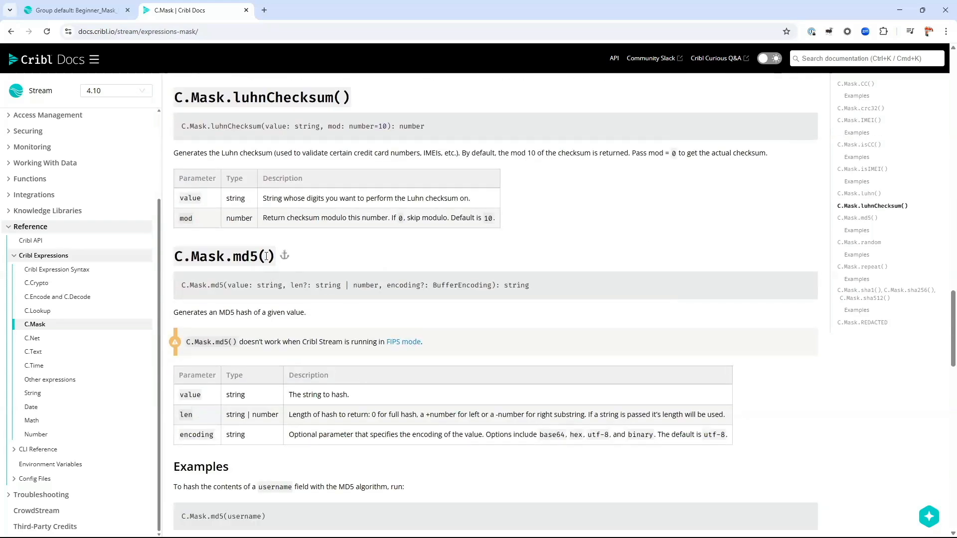
scroll(272, 168, "down", 2)
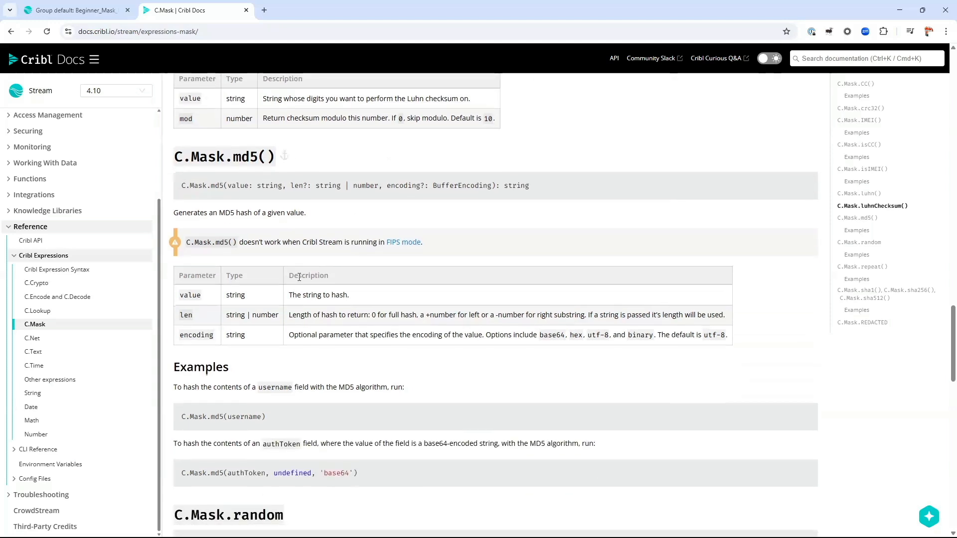
scroll(237, 323, "down", 4)
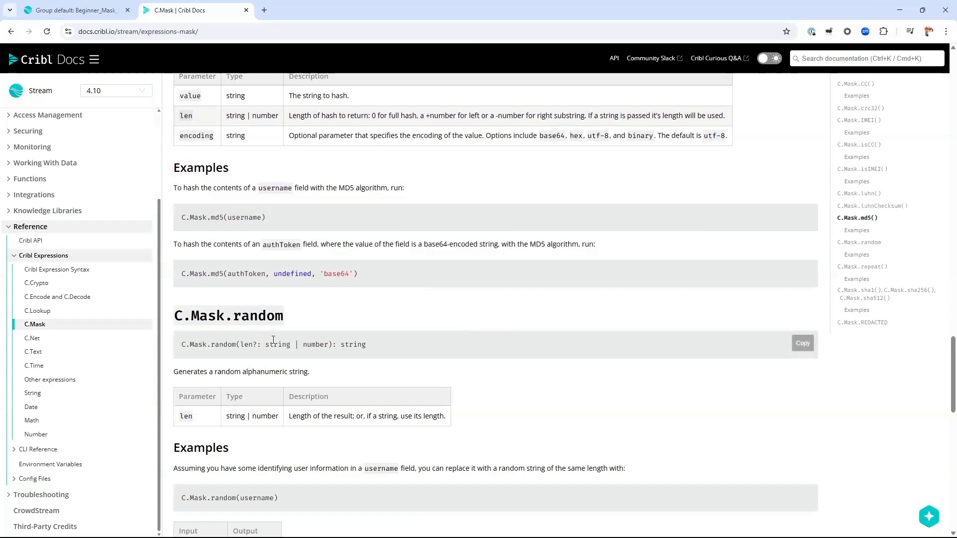
scroll(268, 353, "down", 6)
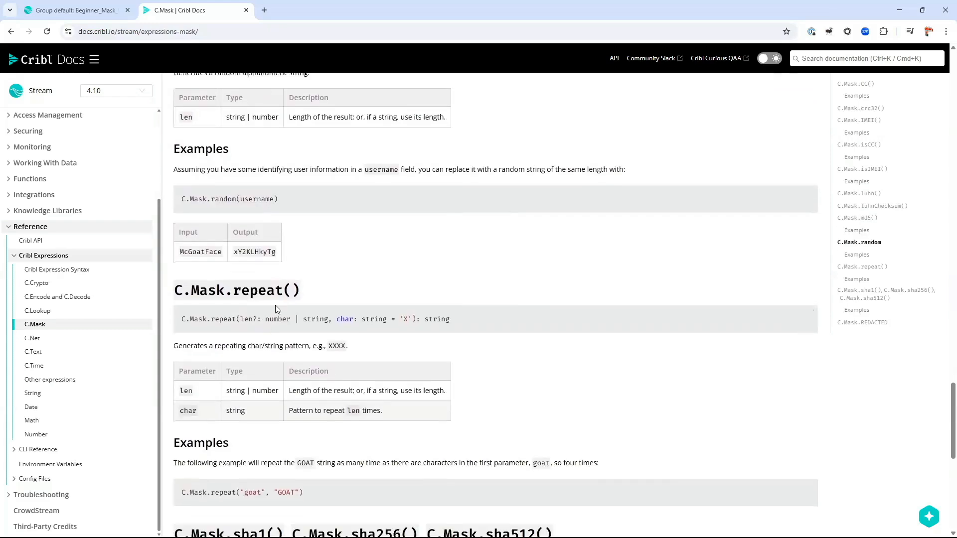
scroll(278, 294, "down", 8)
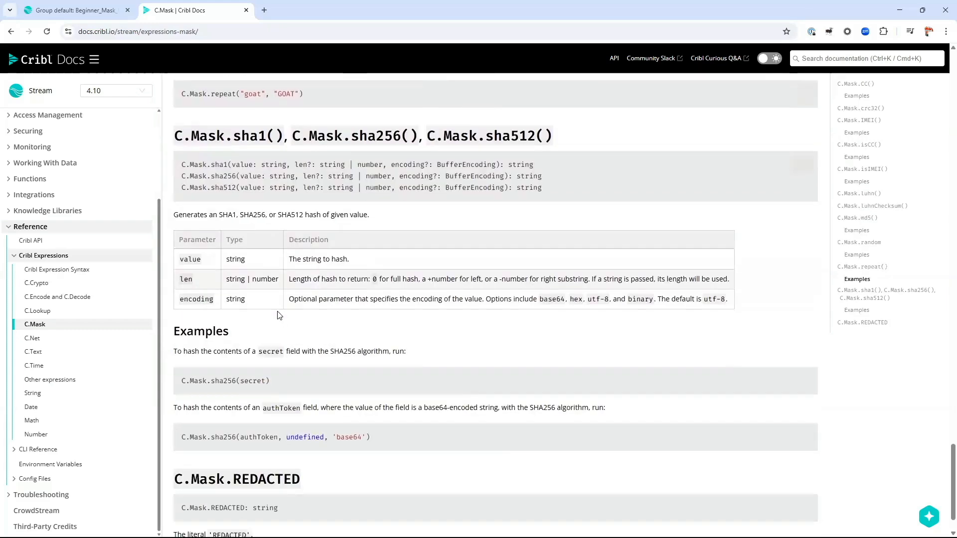
scroll(231, 472, "down", 1)
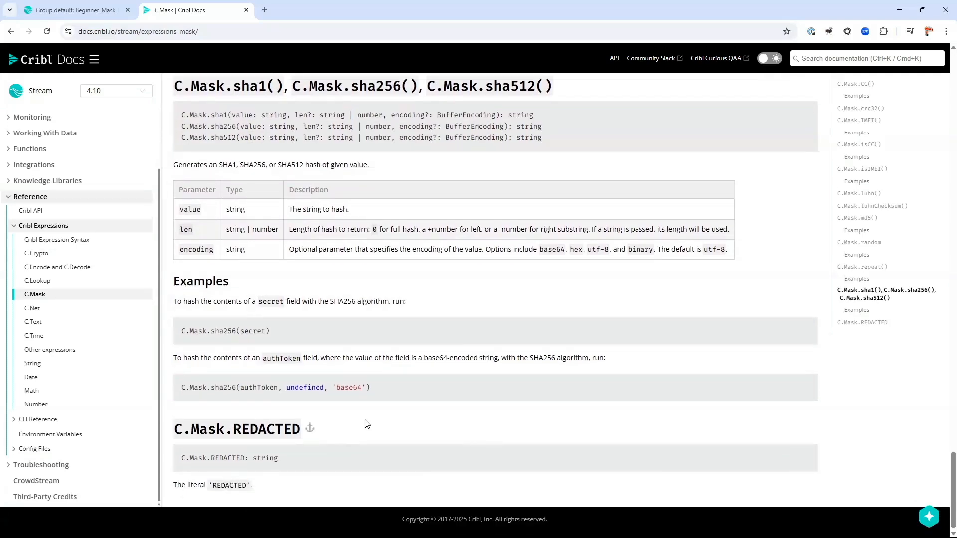
scroll(349, 418, "up", 20)
scroll(365, 384, "up", 15)
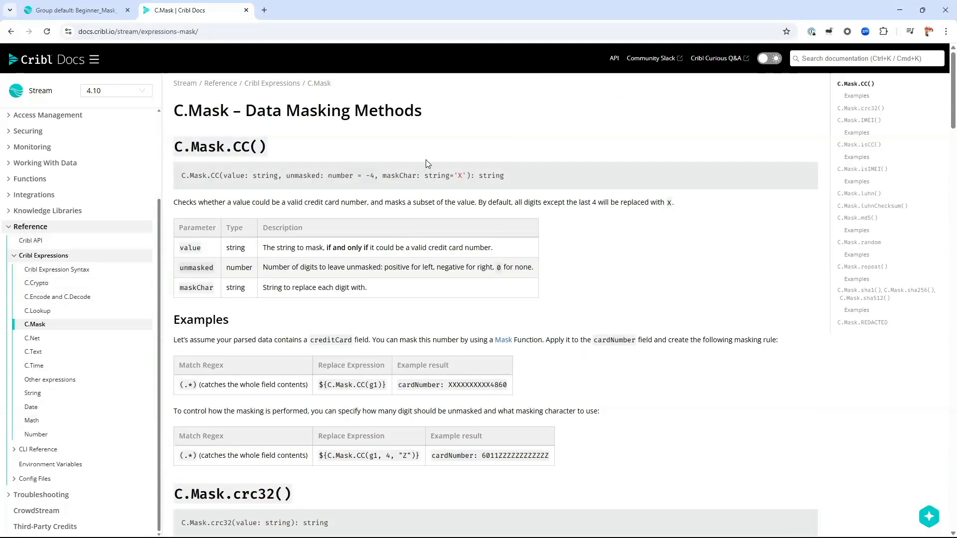
Step: Return to Mask_PII, preview mask_pii.log with event 1 expanded, and open the Parser settings
left_click(85, 11)
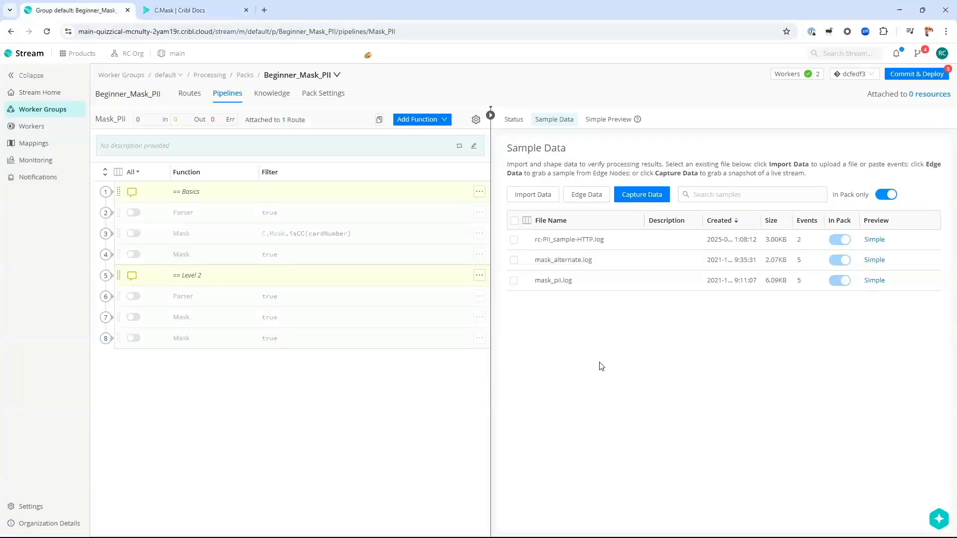
left_click(874, 281)
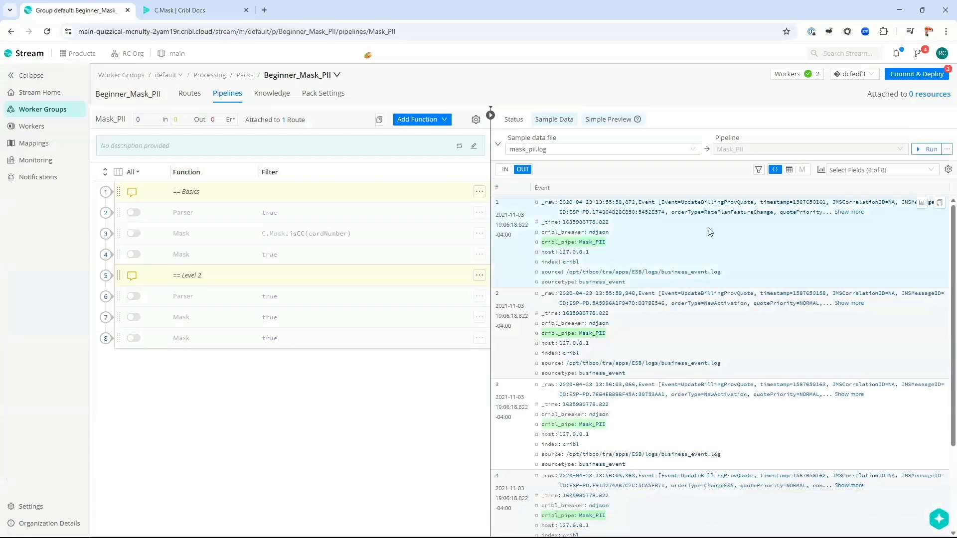
left_click(849, 212)
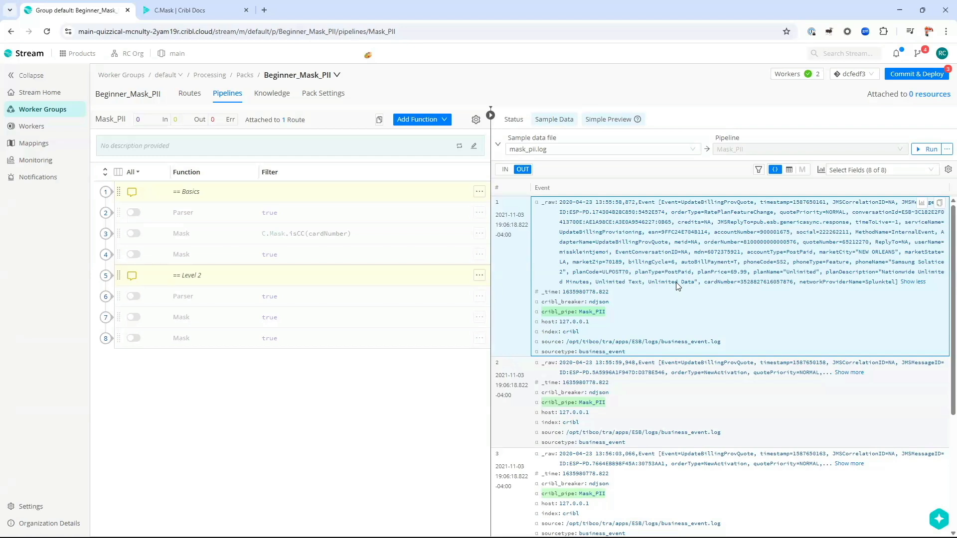
left_click(194, 215)
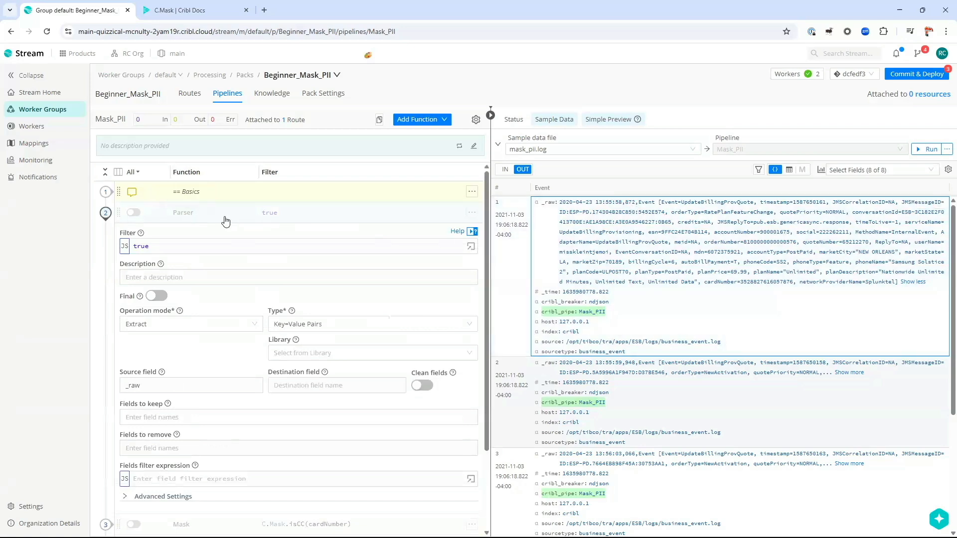
Step: Enable the Key=Value Pairs Parser on _raw and save, yielding 47 extracted fields like cardNumber
left_click(134, 213)
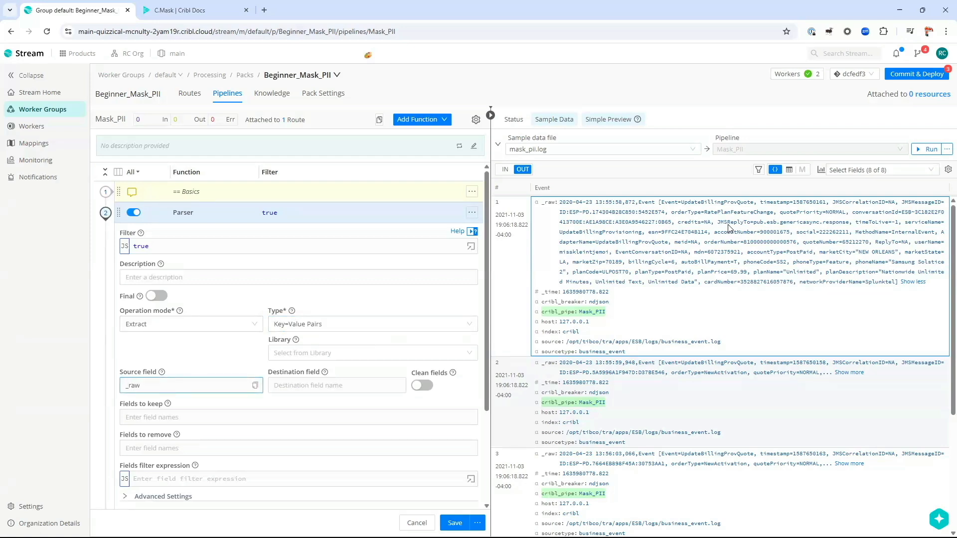
left_click(318, 387)
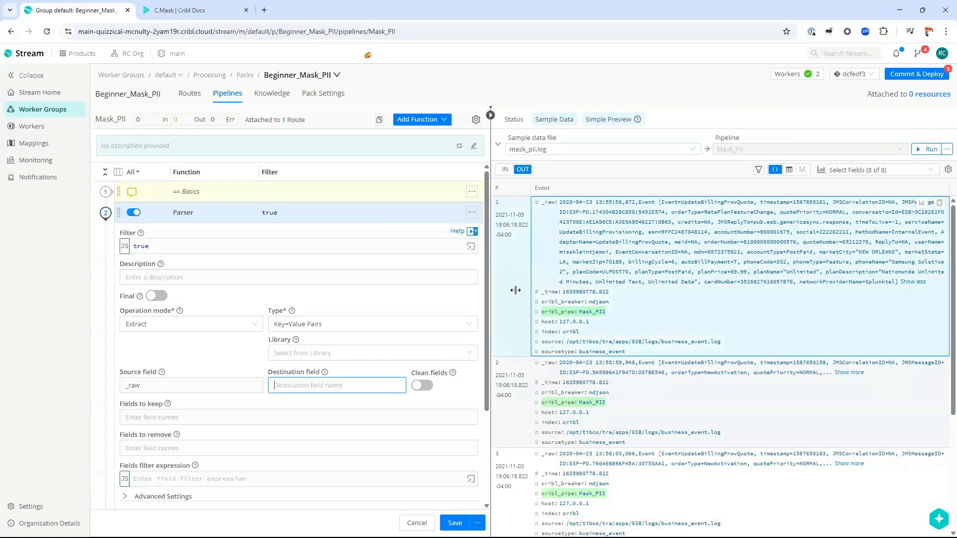
left_click(455, 523)
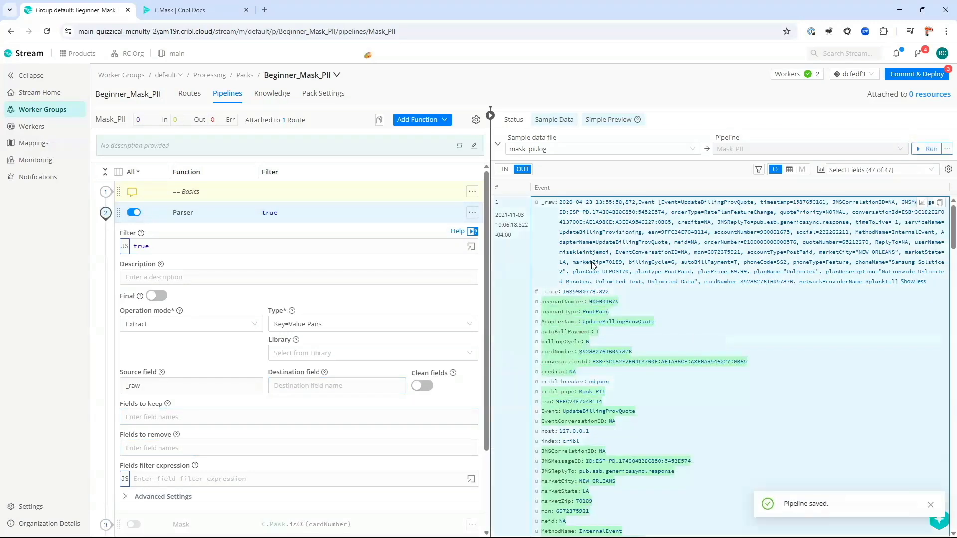
scroll(571, 259, "down", 3)
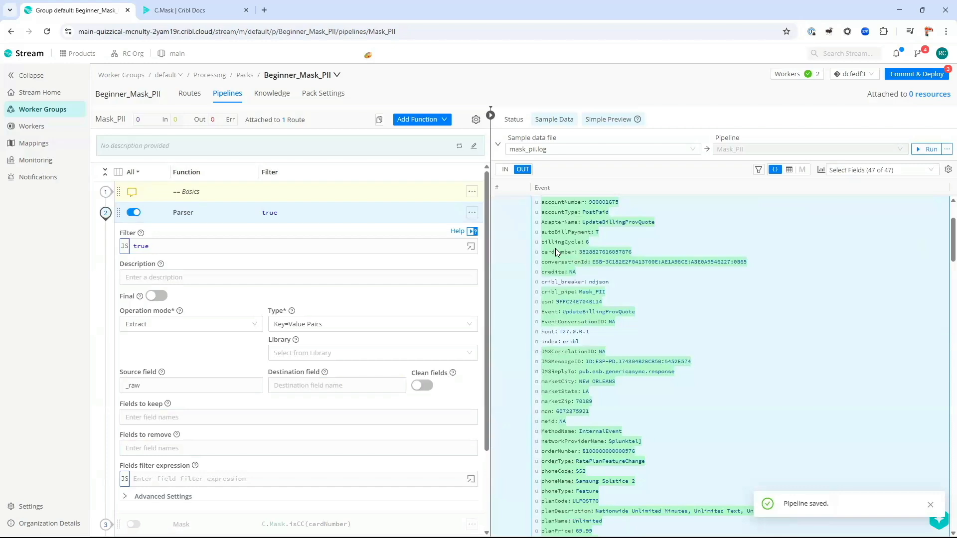
scroll(556, 248, "up", 2)
scroll(552, 329, "down", 1)
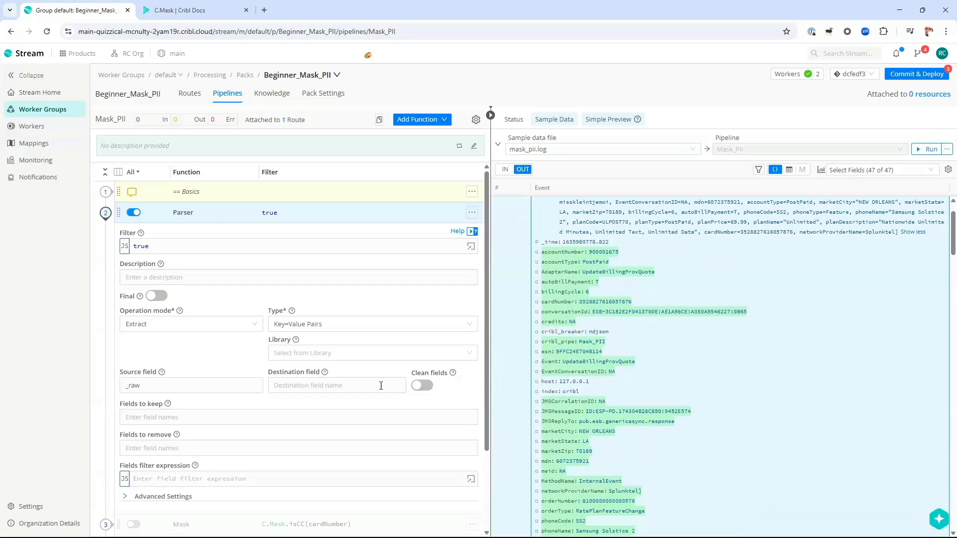
left_click(332, 390)
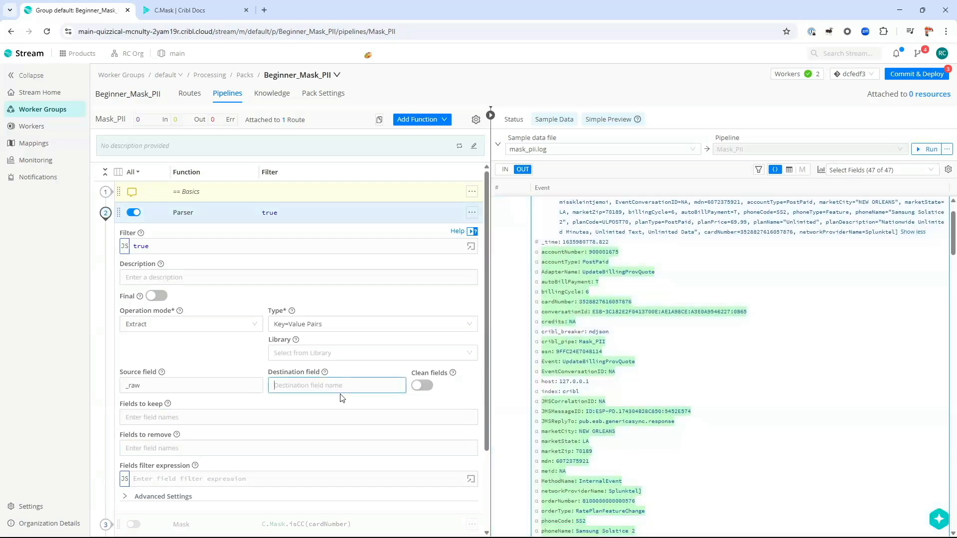
Step: Set the Parser destination field to 'evt', save, and inspect the evt_details object in the preview
type("evt_details")
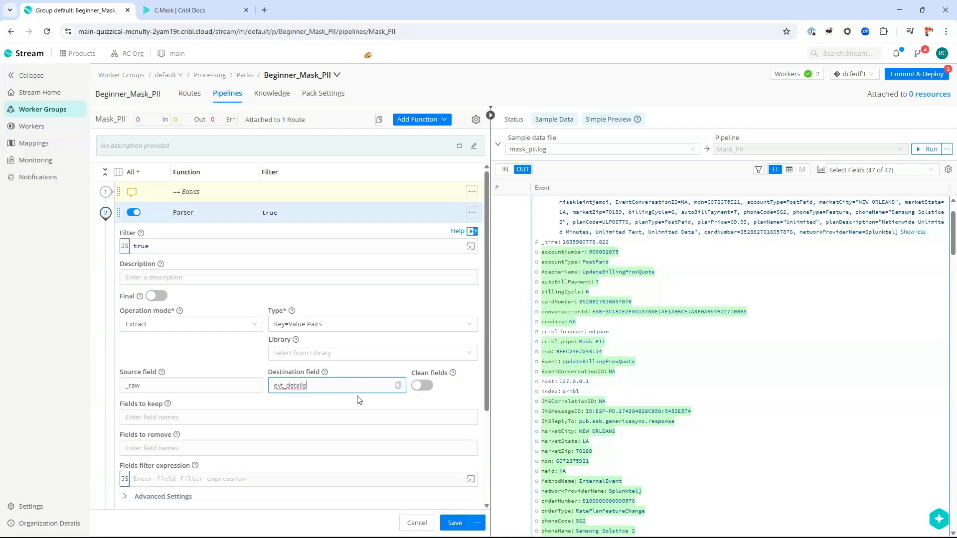
left_click(454, 523)
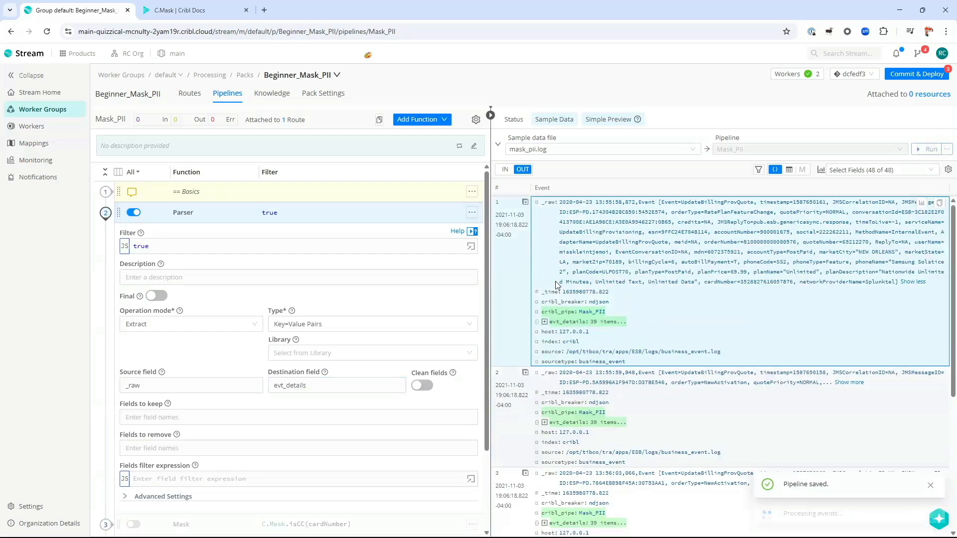
left_click(544, 322)
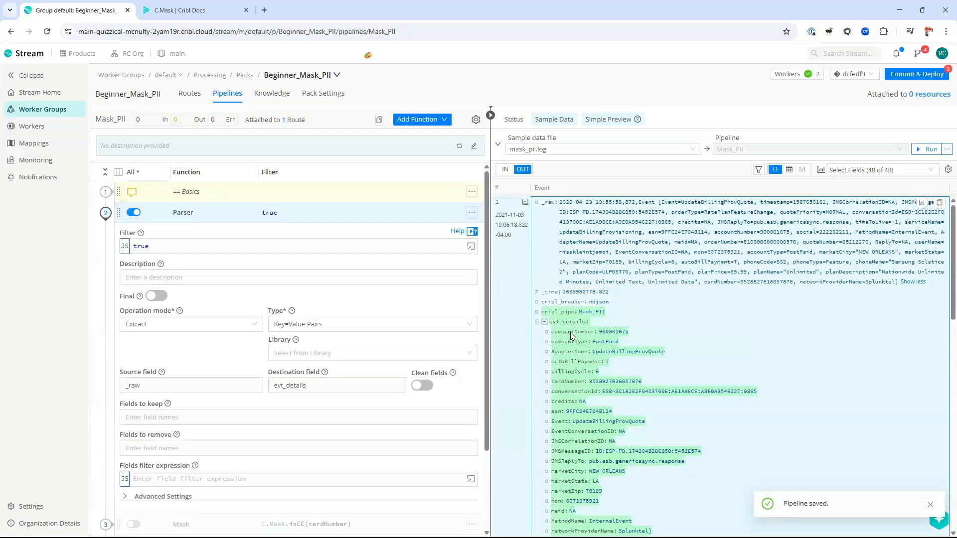
scroll(572, 338, "down", 2)
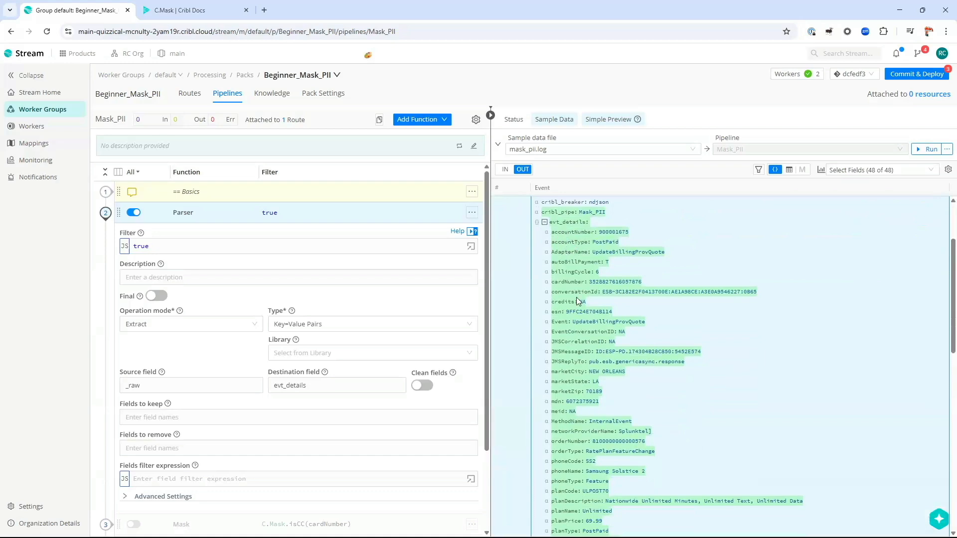
scroll(576, 299, "up", 2)
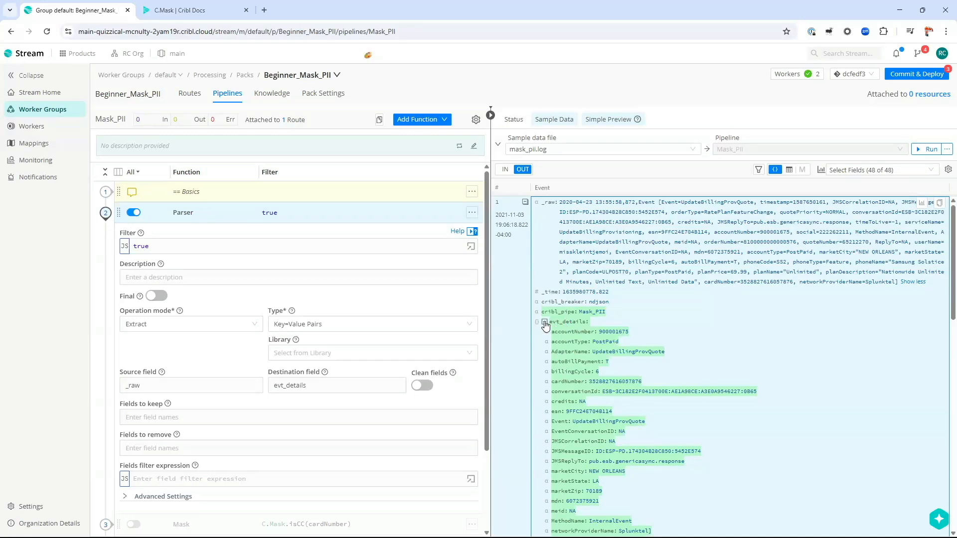
left_click(545, 322)
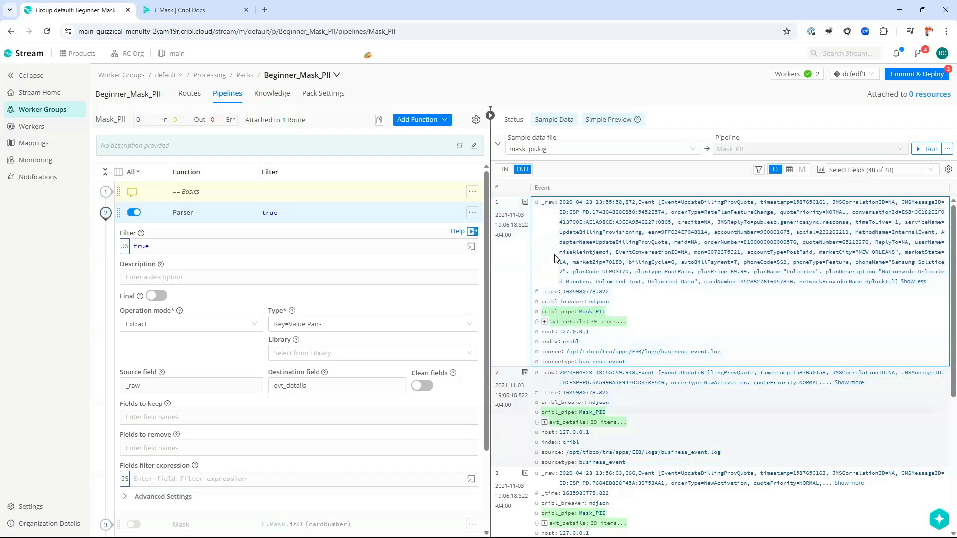
left_click(544, 321)
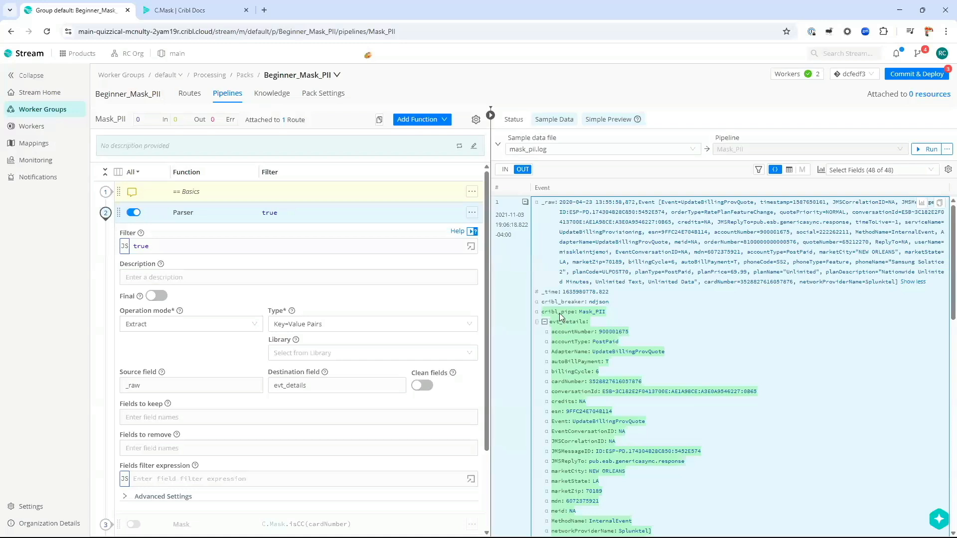
scroll(575, 378, "down", 3)
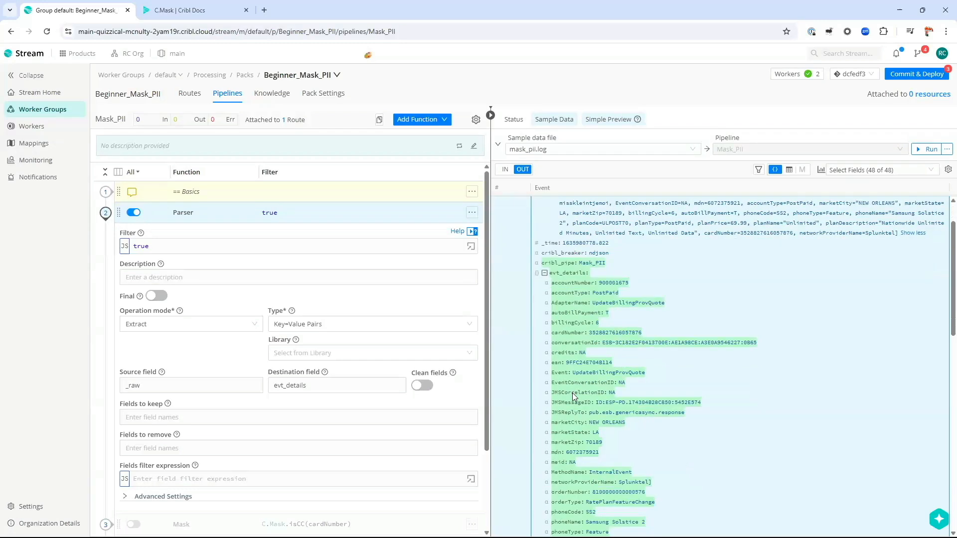
scroll(576, 381, "up", 3)
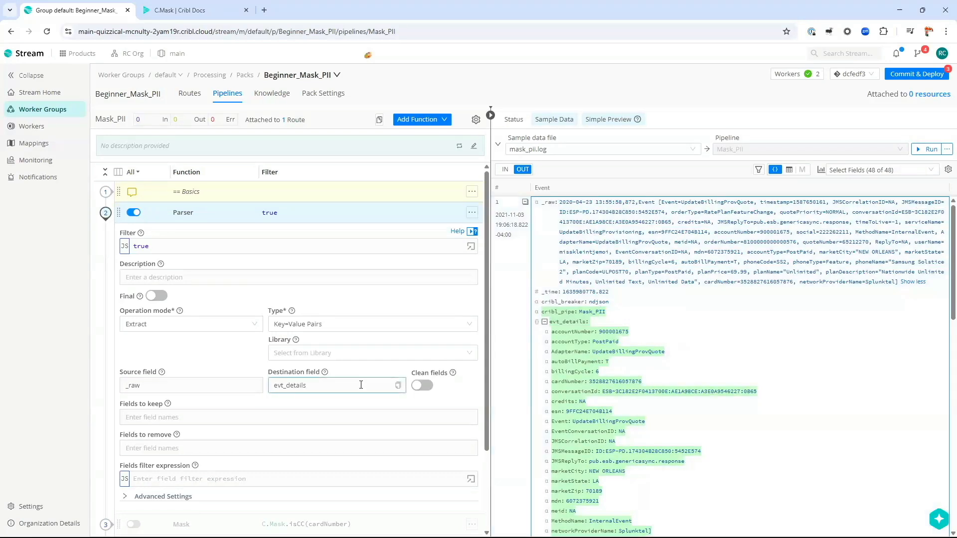
Step: Clear the Parser's destination field and save the pipeline again
double_click(335, 386)
key("BackSpace")
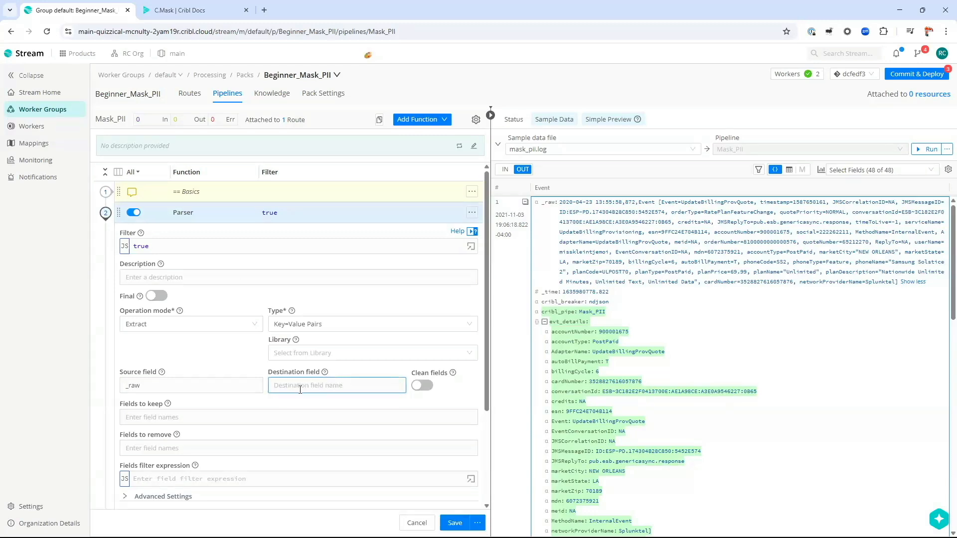
left_click(454, 519)
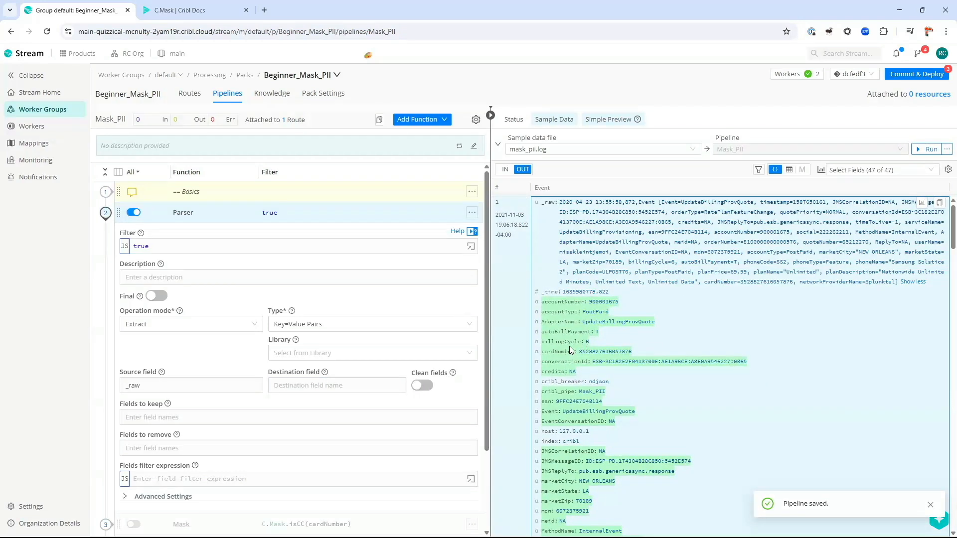
scroll(574, 349, "down", 1)
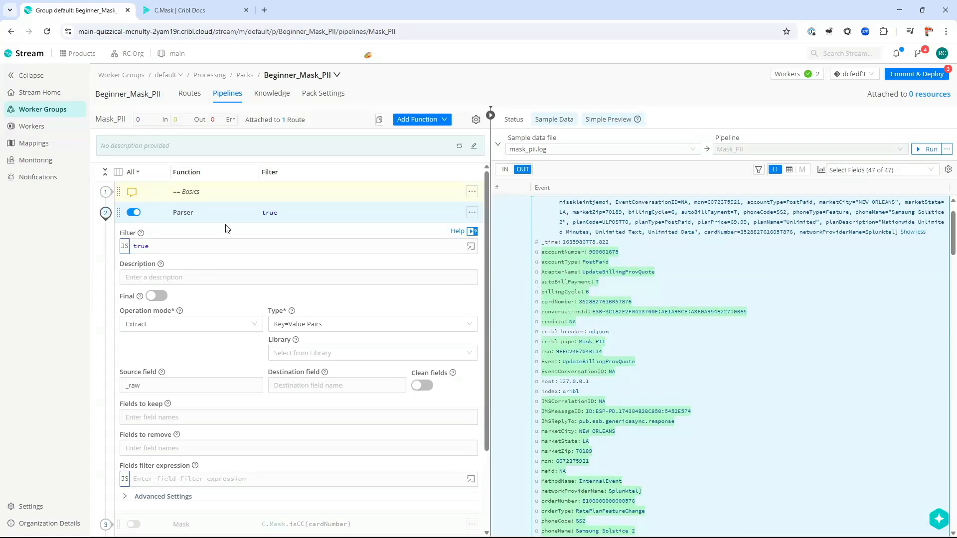
Step: Collapse the Parser and open the disabled Mask function with filter C.Mask.isCC(cardNumber)
left_click(202, 215)
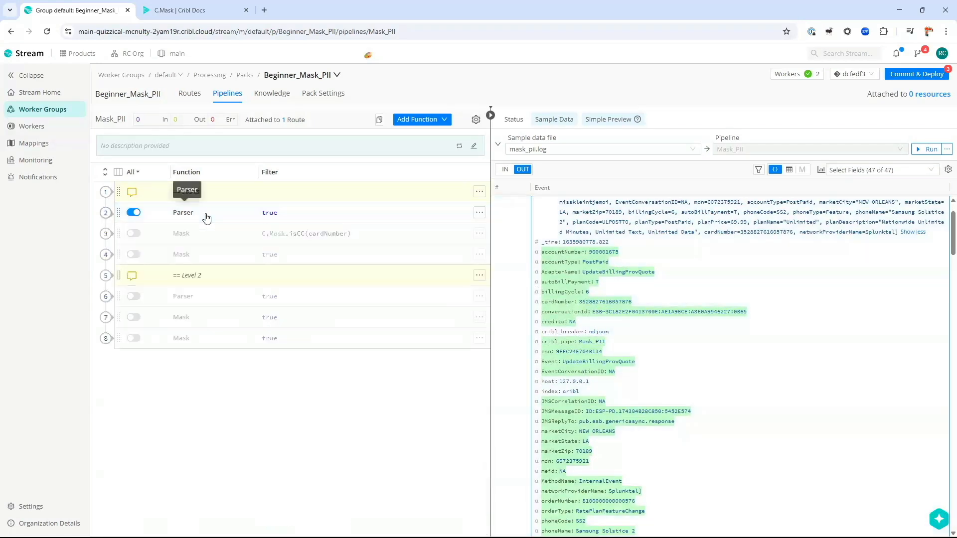
left_click(181, 237)
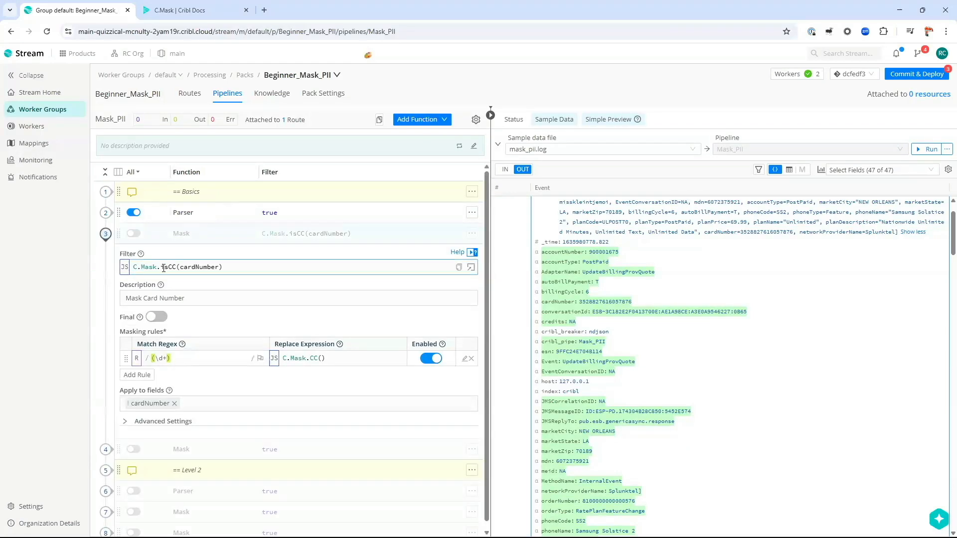
double_click(204, 267)
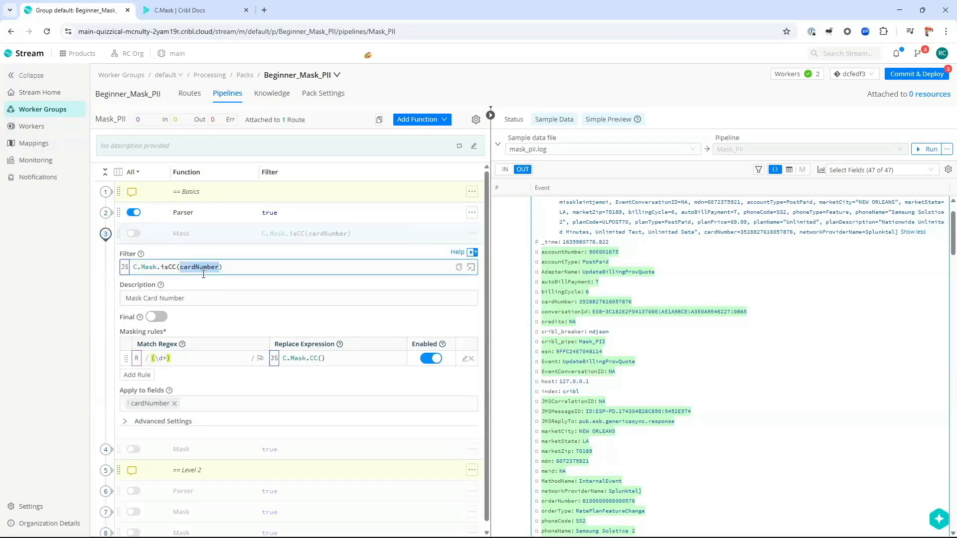
Step: Copy the first sample event from the preview to the clipboard
double_click(612, 303)
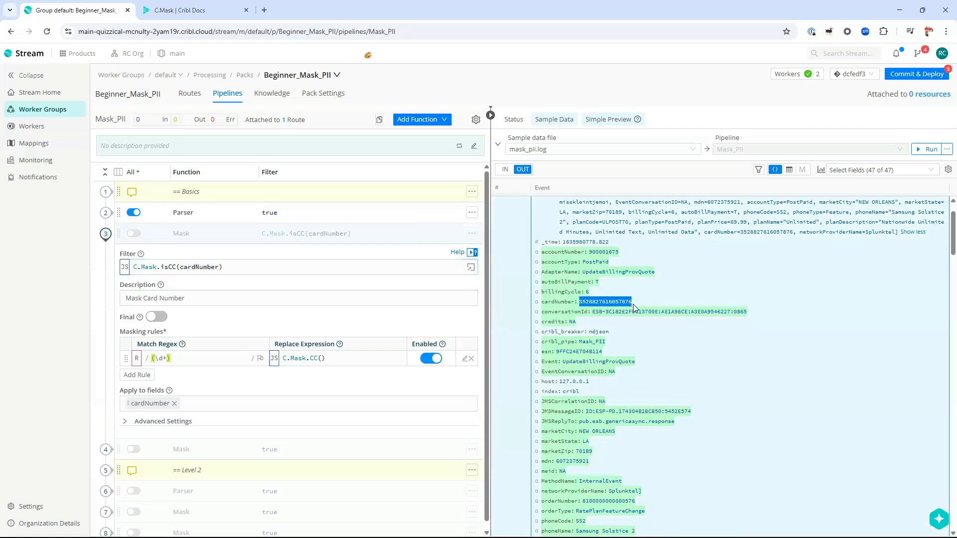
left_click(859, 255)
scroll(886, 254, "up", 1)
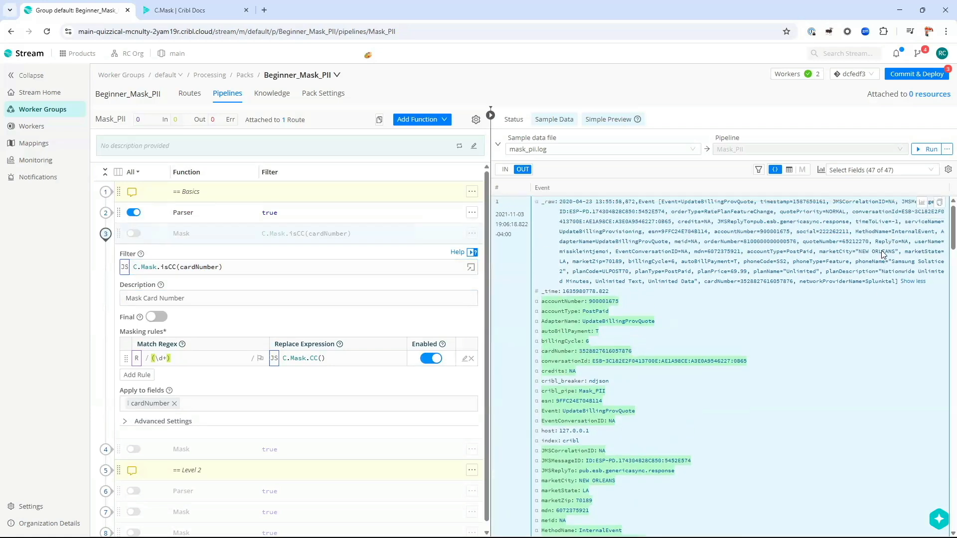
left_click(940, 203)
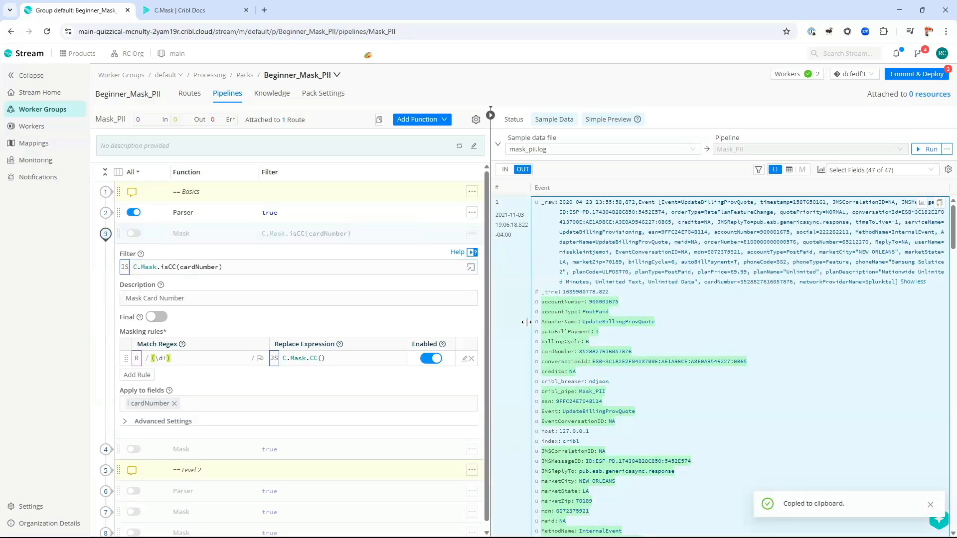
left_click(470, 267)
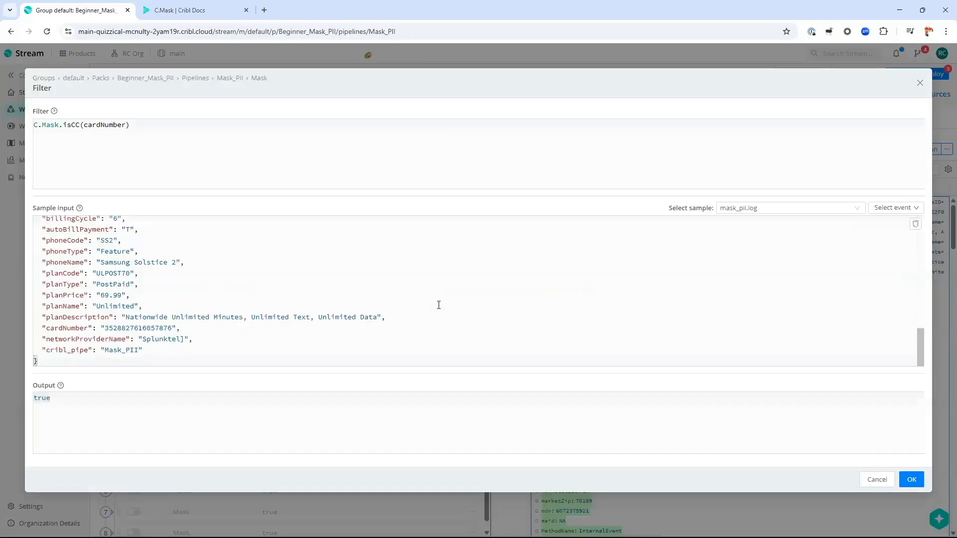
key("ctrl+End")
double_click(66, 329)
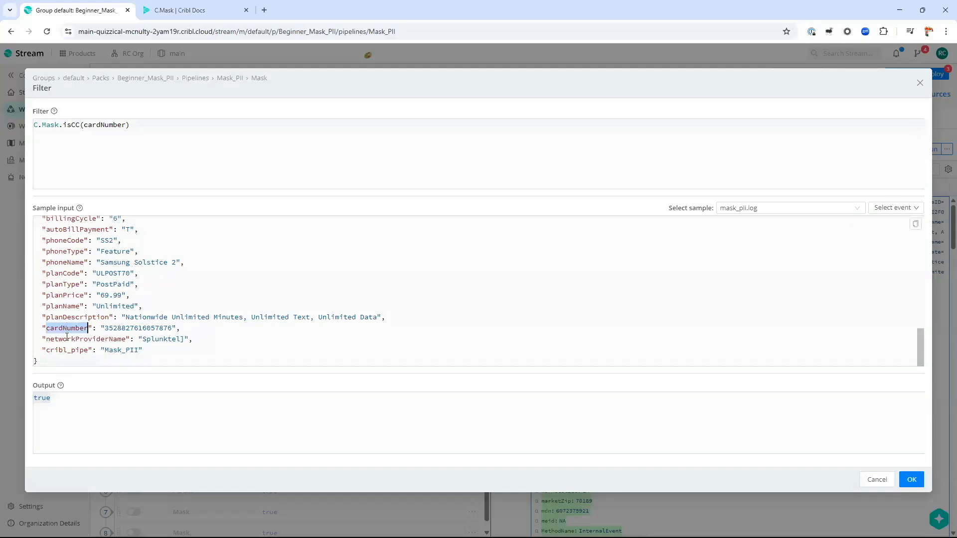
left_click(133, 328)
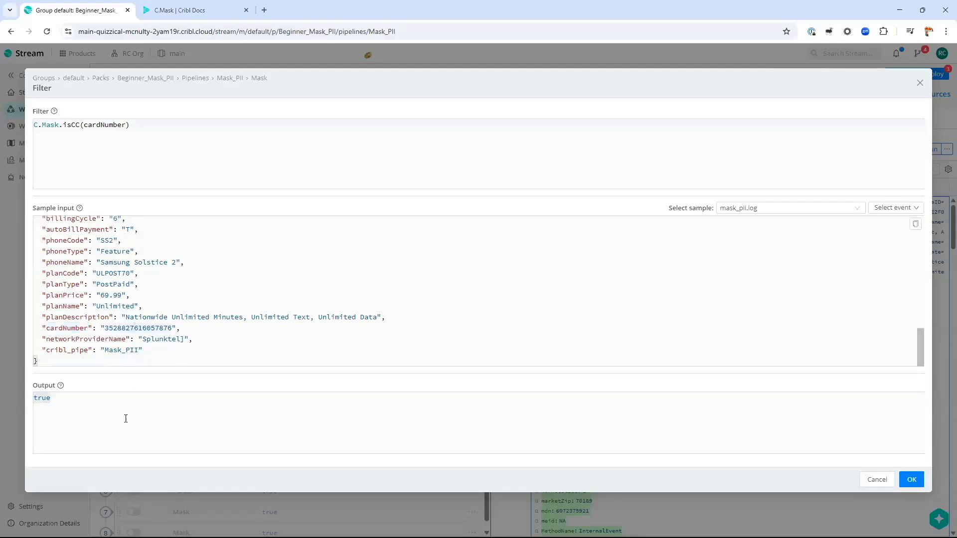
double_click(77, 127)
left_click(160, 328)
key("shift+Right")
key("shift+Right")
type("12")
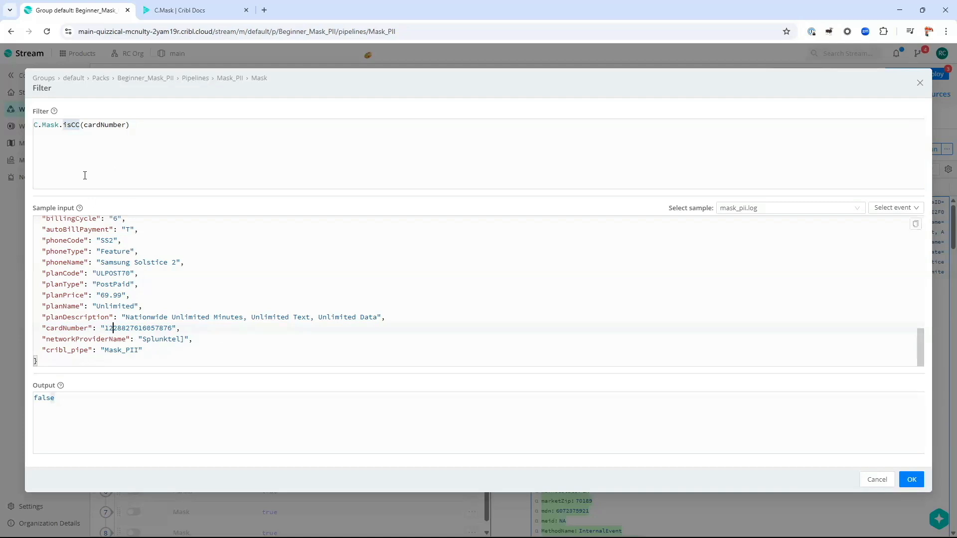
double_click(44, 398)
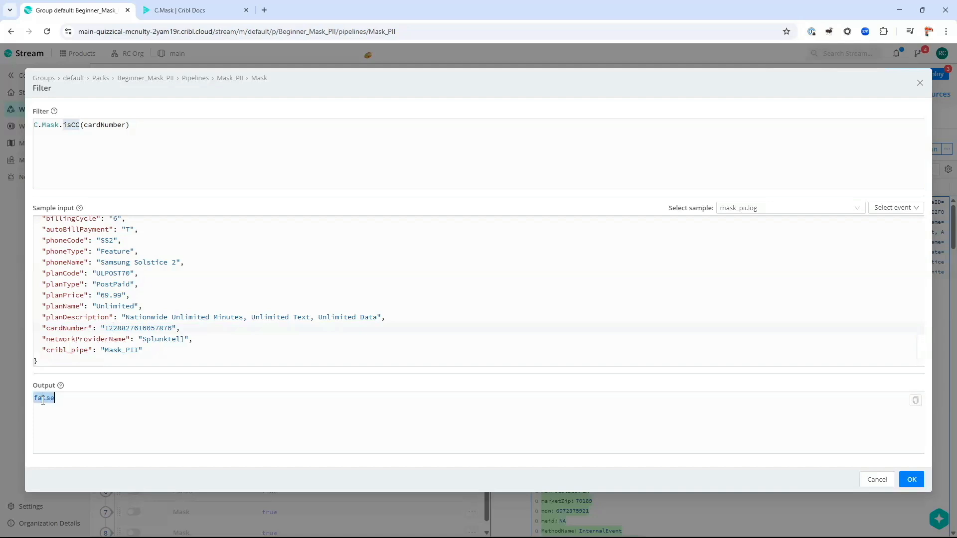
left_click(92, 417)
left_click(867, 480)
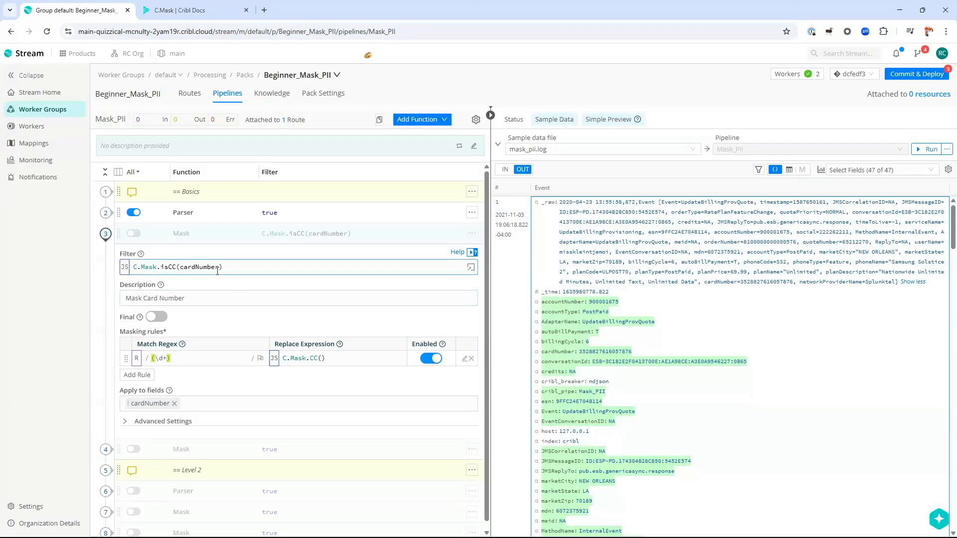
Step: Enable the Mask function, trying a 'true' Filter before restoring C.Mask.isCC(cardNumber)
left_click(133, 234)
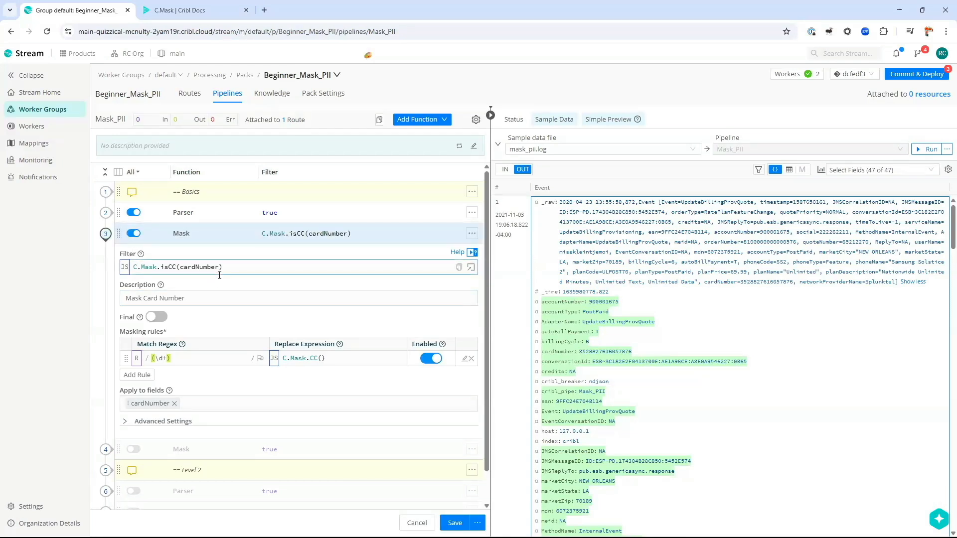
left_click_drag(541, 352, 634, 355)
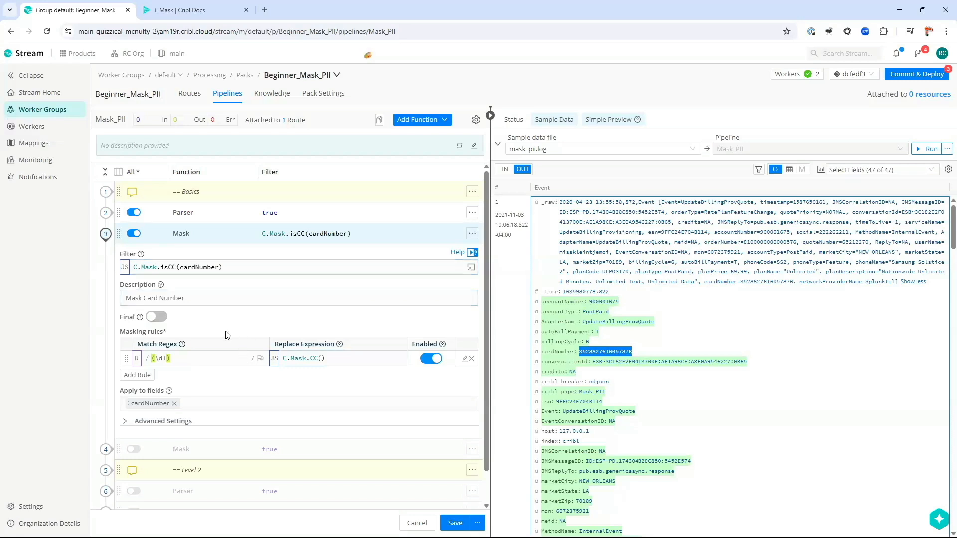
left_click(227, 269)
key("ctrl+a")
key("BackSpace")
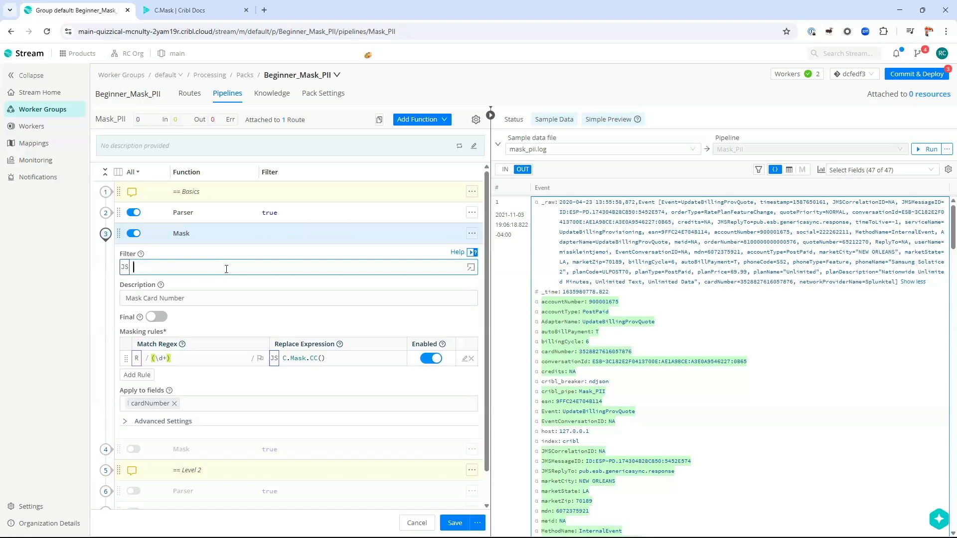
type("true")
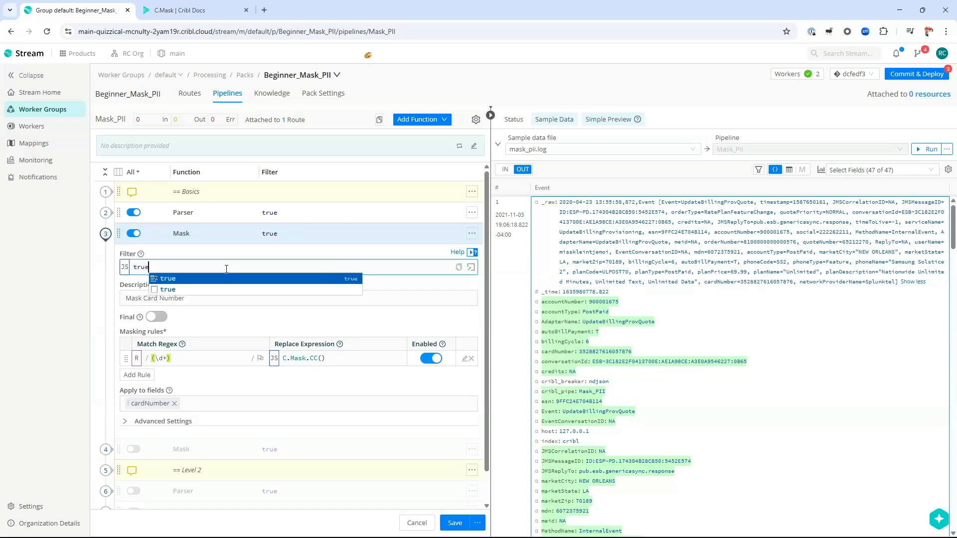
key("ctrl+a")
key("ctrl+v")
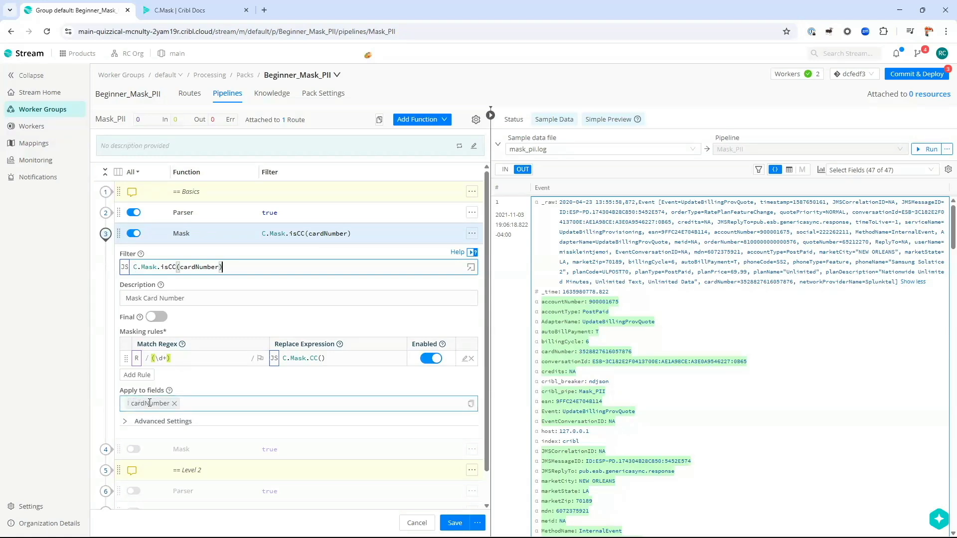
Step: Make the (\d+) rule's replacement C.Mask.CC(g1) and open the masking rules editor
left_click(231, 392)
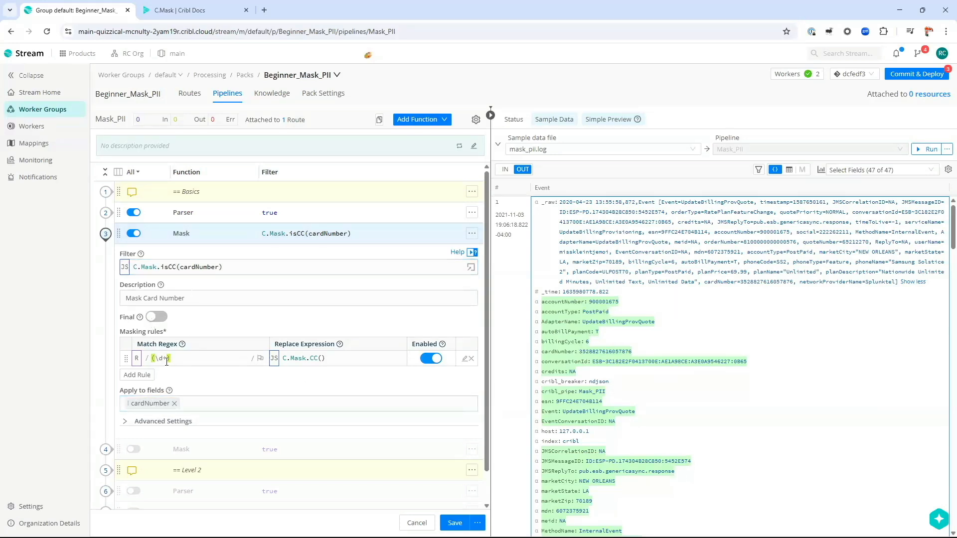
left_click(184, 359)
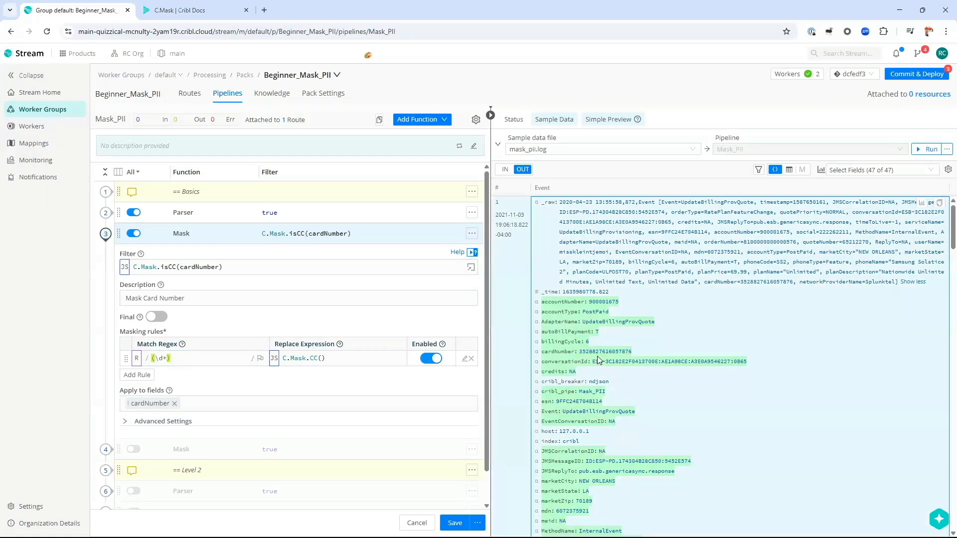
left_click_drag(579, 353, 631, 352)
left_click(200, 360)
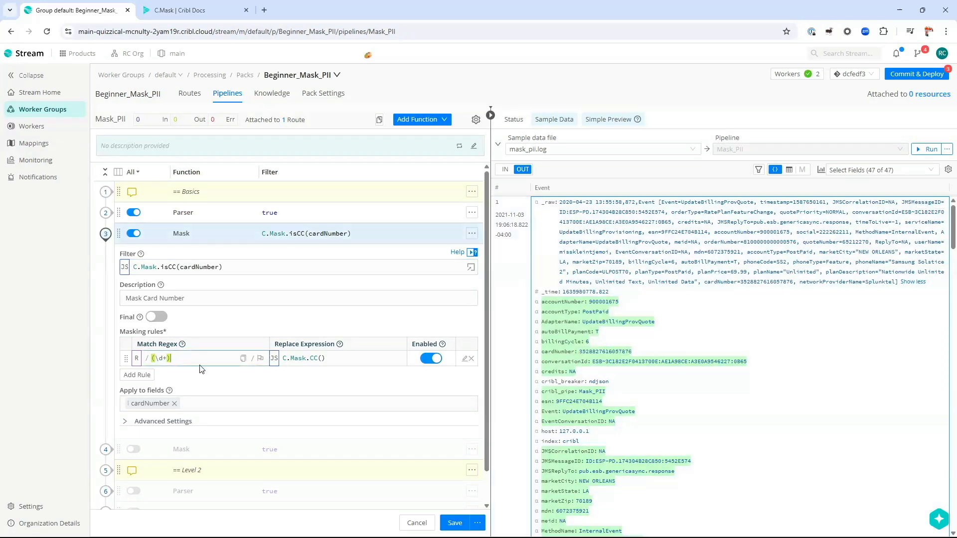
key("ctrl+a")
left_click(344, 359)
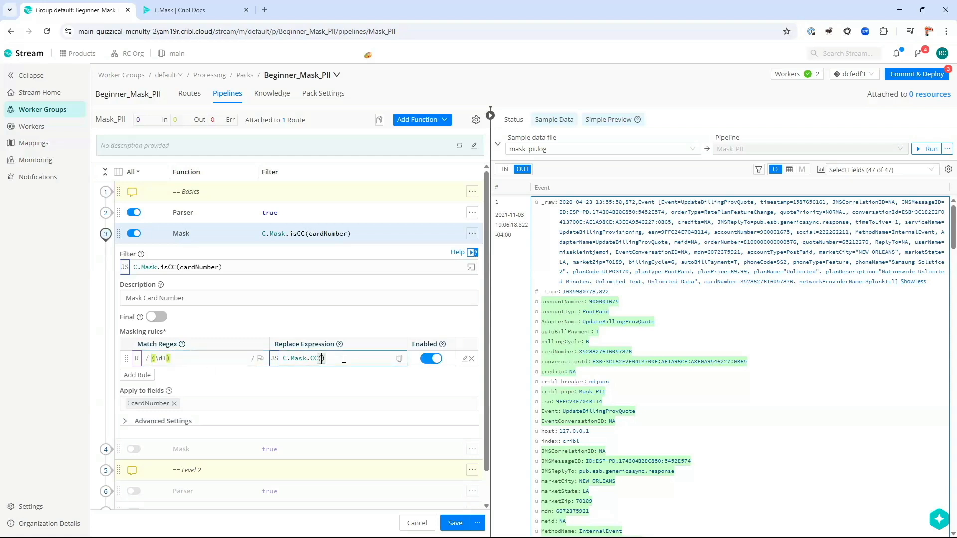
type("g1")
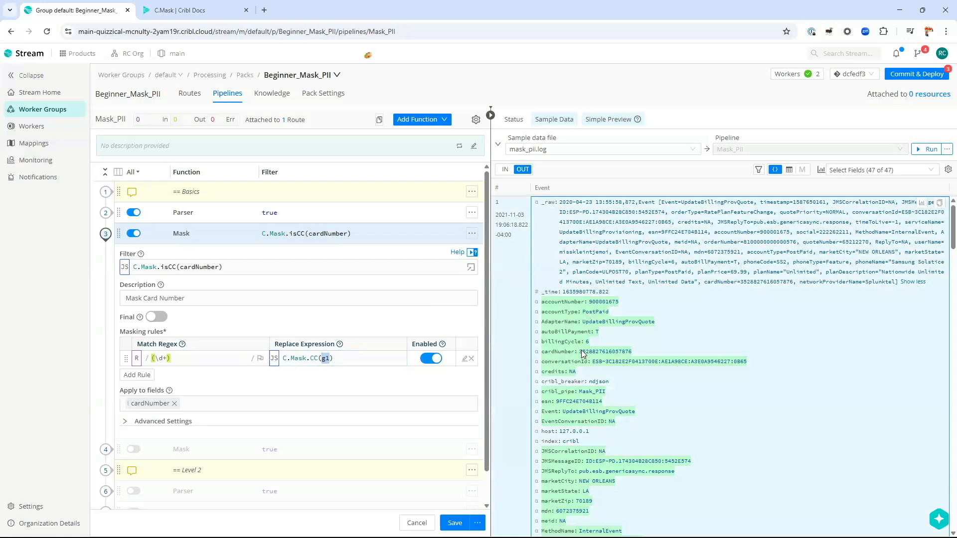
left_click_drag(580, 353, 629, 360)
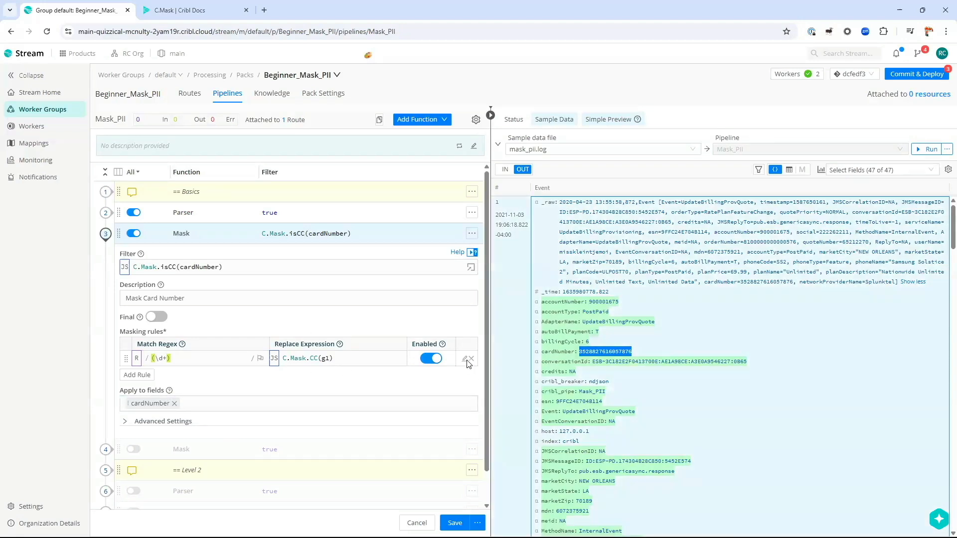
left_click(464, 359)
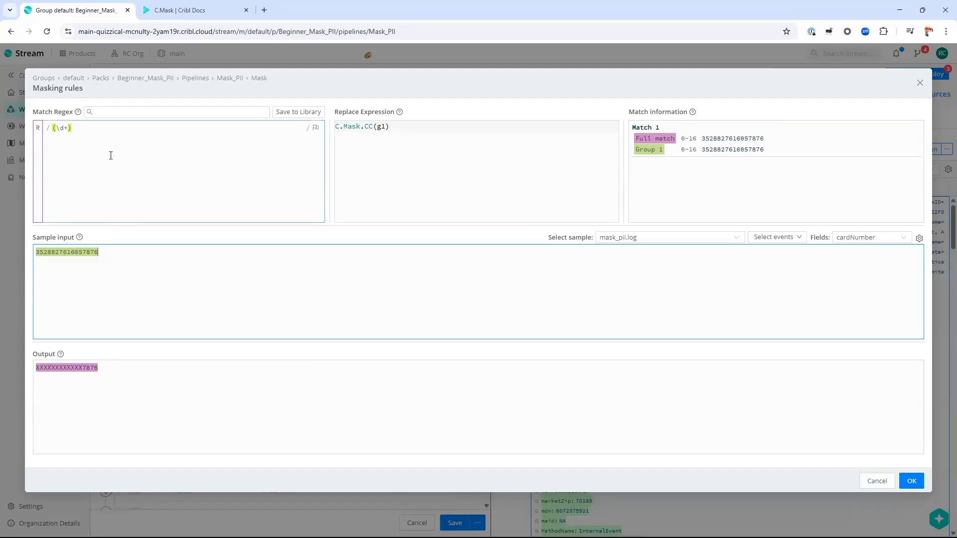
Step: Review the (\d+) regex and C.Mask.CC(g1) replacement in the Masking rules editor, then close it
left_click(102, 128)
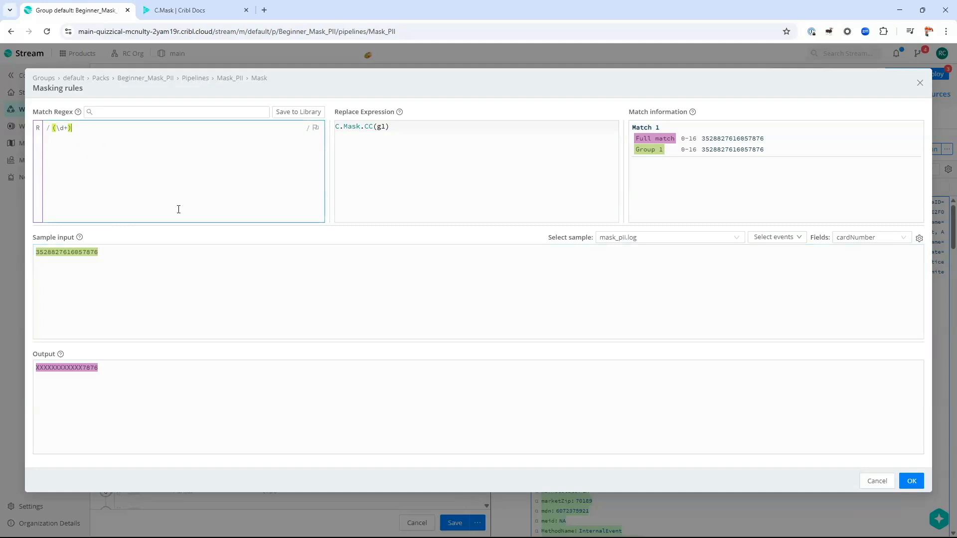
key("ctrl+a")
left_click(401, 135)
key("shift+Left")
key("shift+Left")
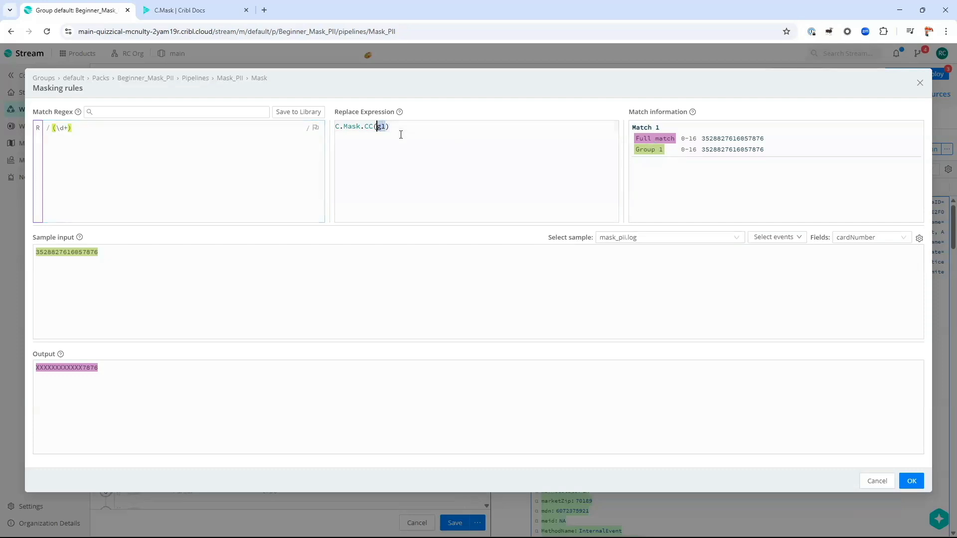
key("Home")
key("shift+Right")
key("shift+Right")
key("shift+Right")
key("shift+Right")
key("shift+Right")
key("shift+Right")
key("shift+Right")
key("shift+Right")
key("shift+Right")
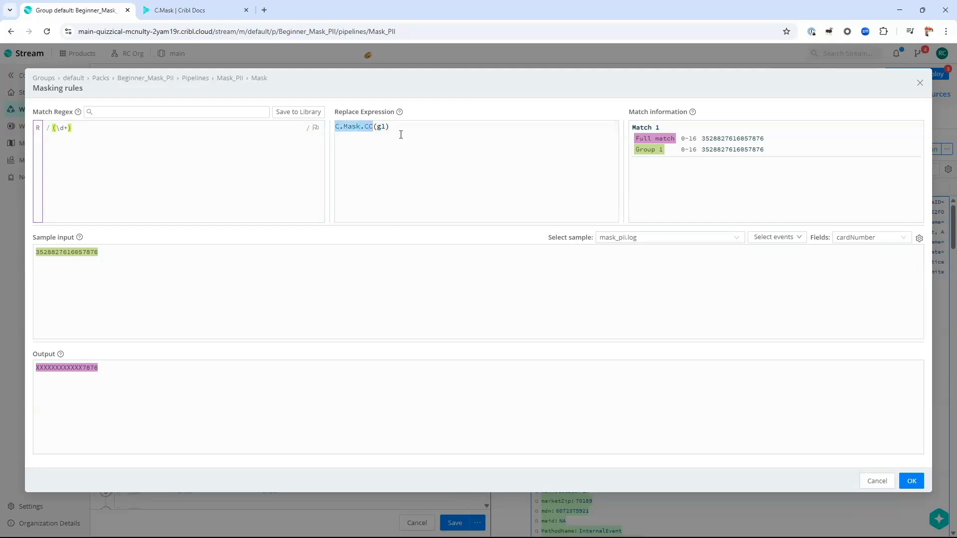
key("Right")
key("Right")
key("shift+Right")
key("shift+Right")
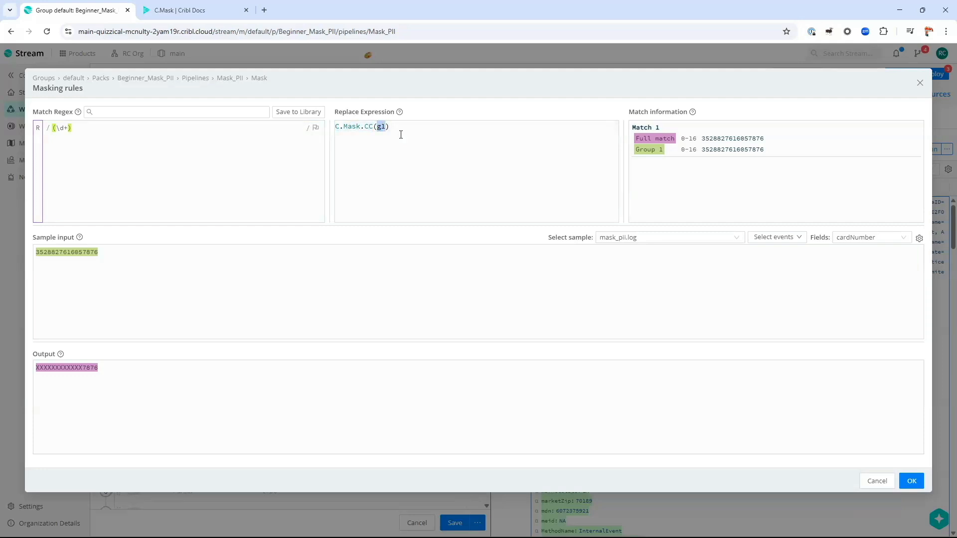
left_click(155, 178)
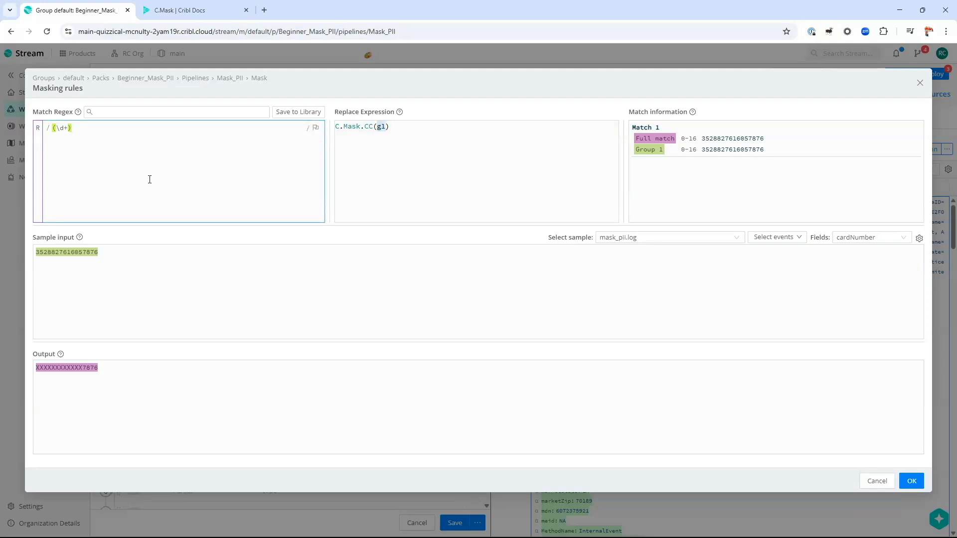
key("ctrl+a")
key("Right")
key("shift+Left")
key("shift+Left")
key("shift+Left")
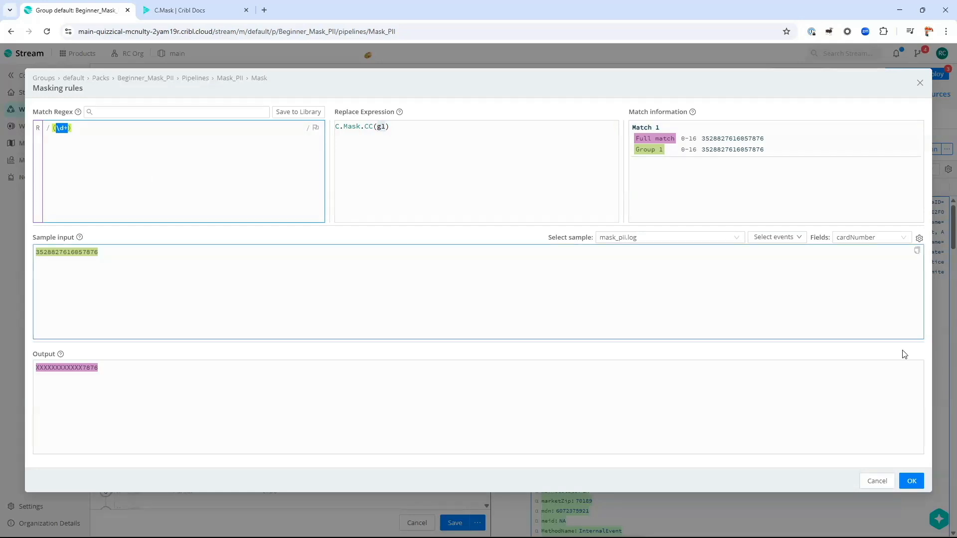
left_click(873, 481)
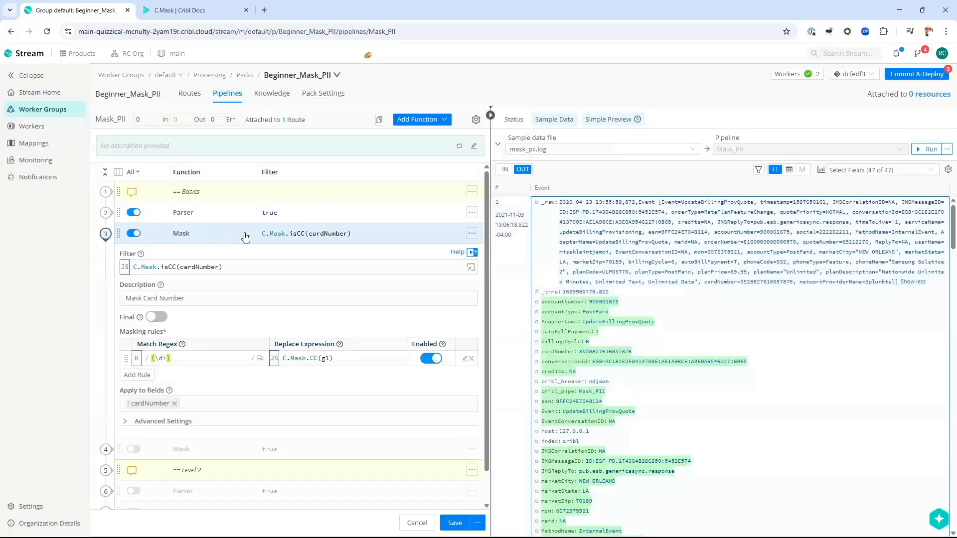
Step: Clear and restore the C.Mask.isCC(cardNumber) Filter, then reopen the editor for the (\d+) rule
left_click(246, 265)
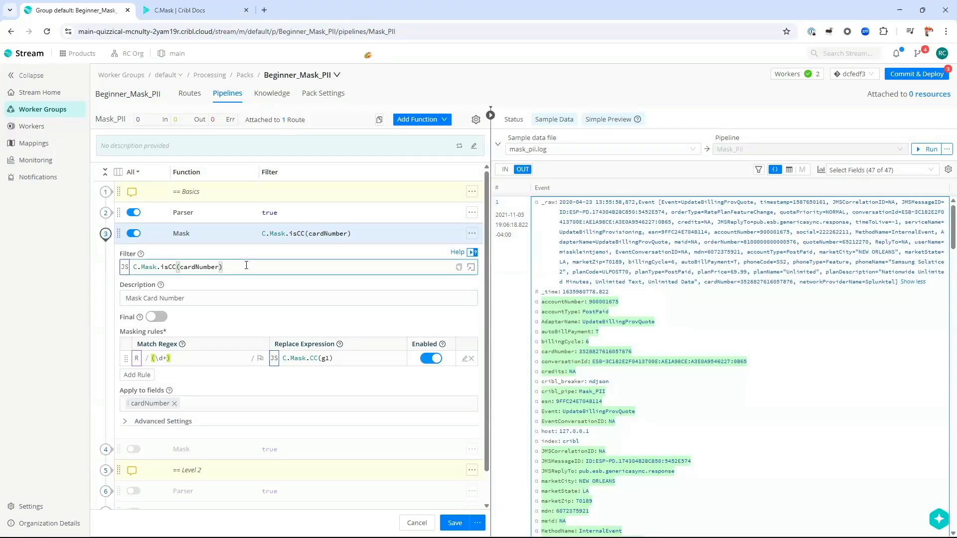
key("ctrl+a")
key("ctrl+c")
key("BackSpace")
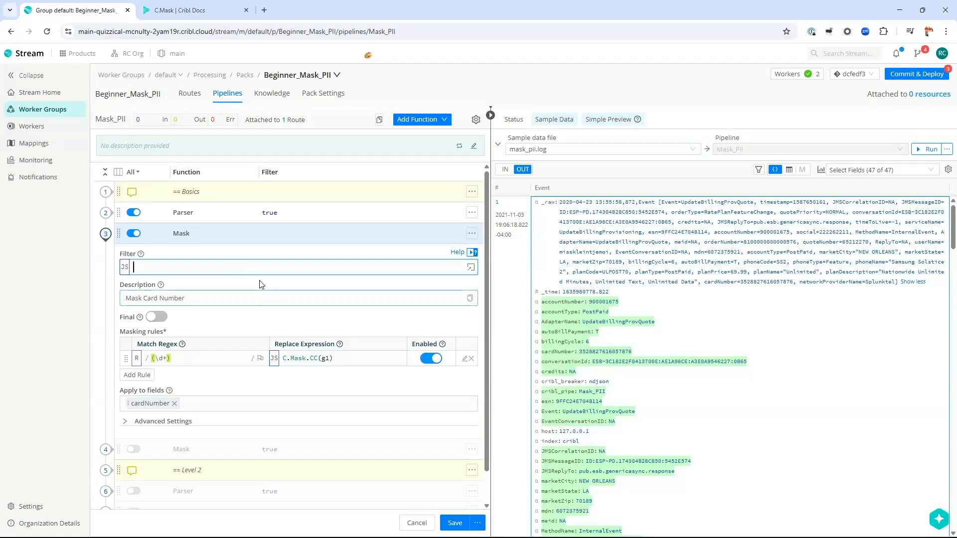
key("ctrl+v")
key("Home")
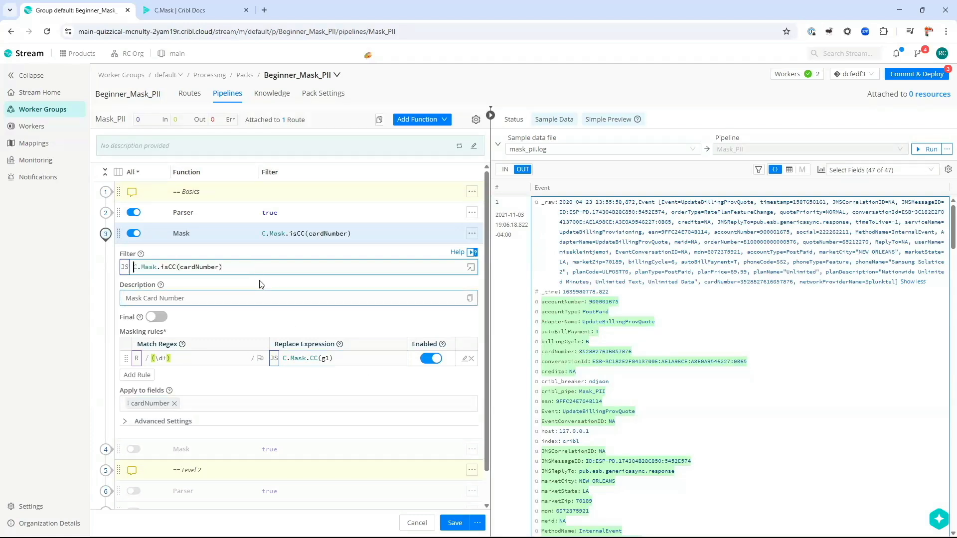
key("shift+End")
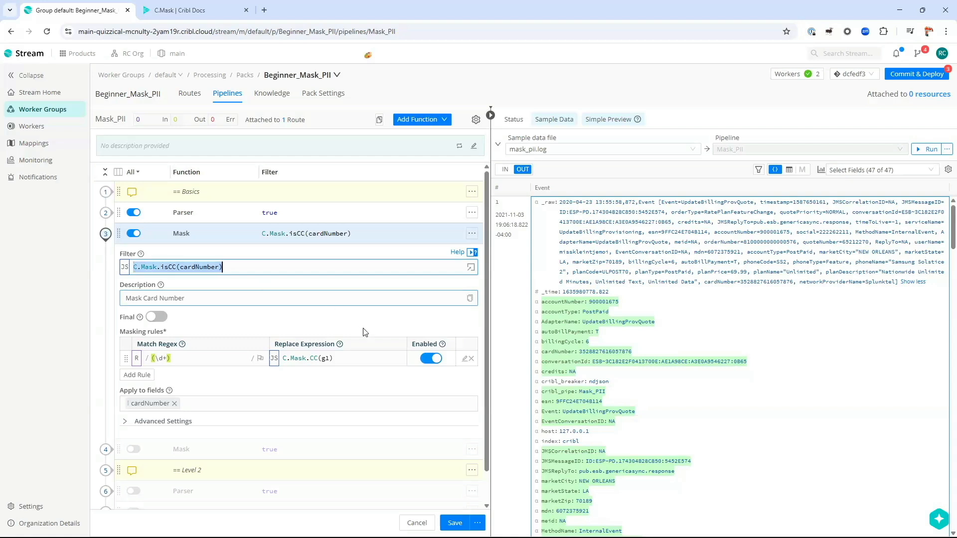
double_click(583, 354)
key("ctrl+c")
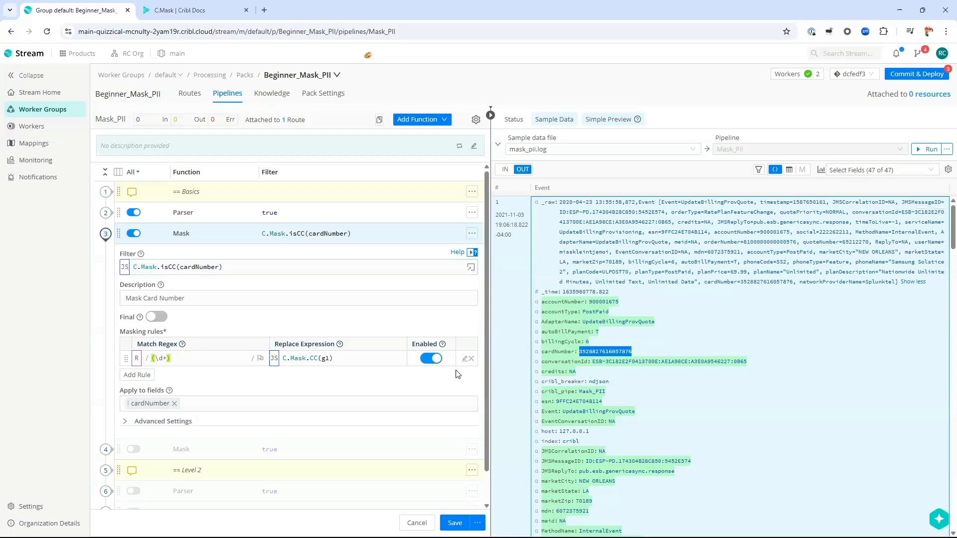
left_click(464, 358)
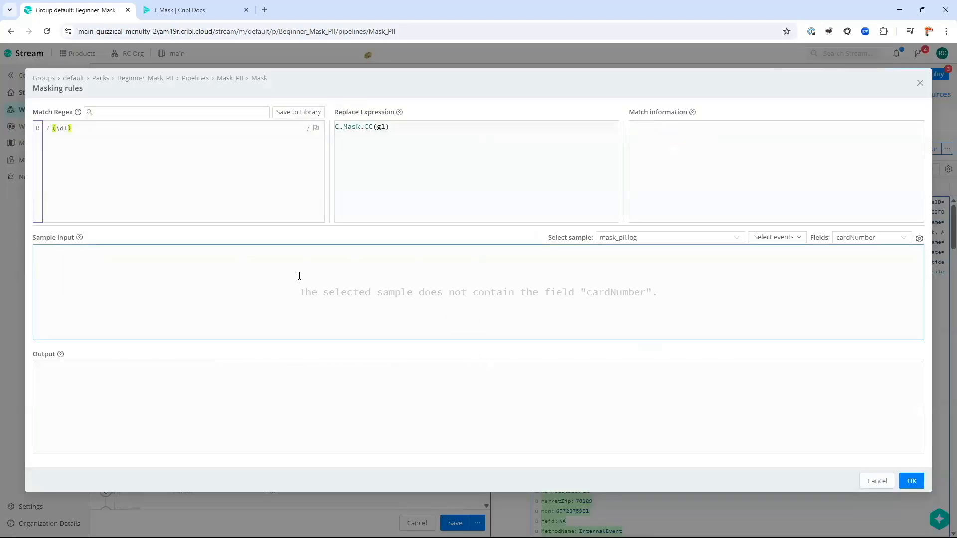
Step: Paste the card number as sample input, try a (.+) regex, then restore (\d+)
left_click(268, 283)
key("ctrl+v")
left_click(246, 184)
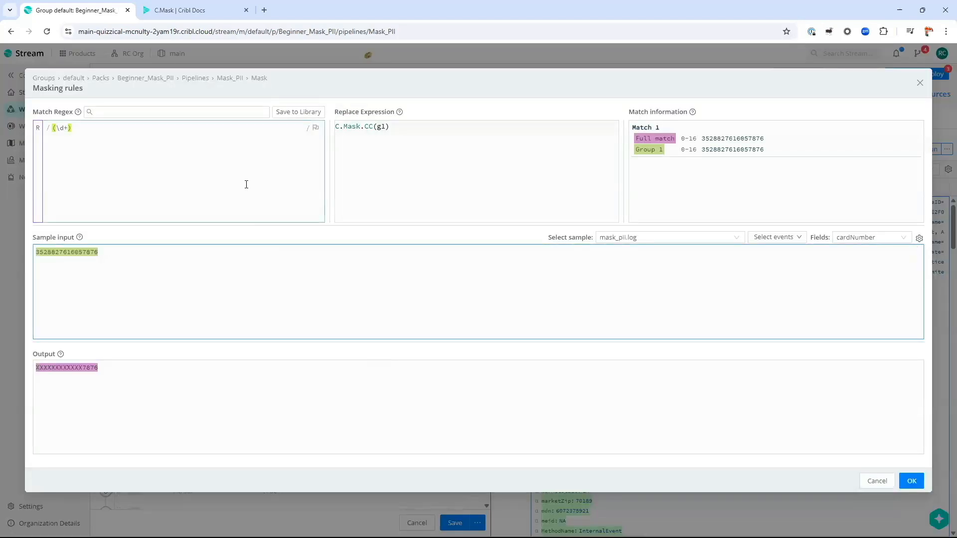
key("Left")
key("BackSpace")
key("BackSpace")
type(".")
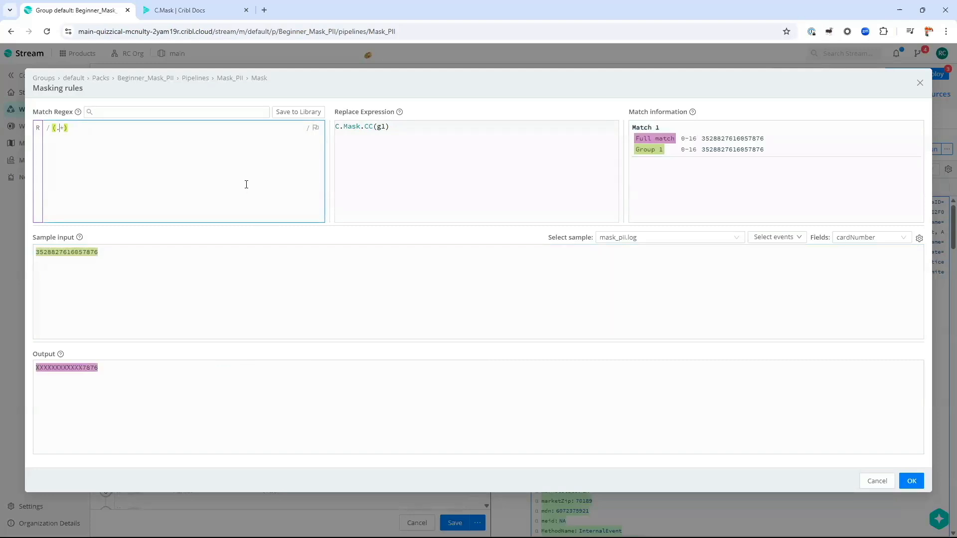
left_click(127, 181)
key("ctrl+a")
type("(\\d+")
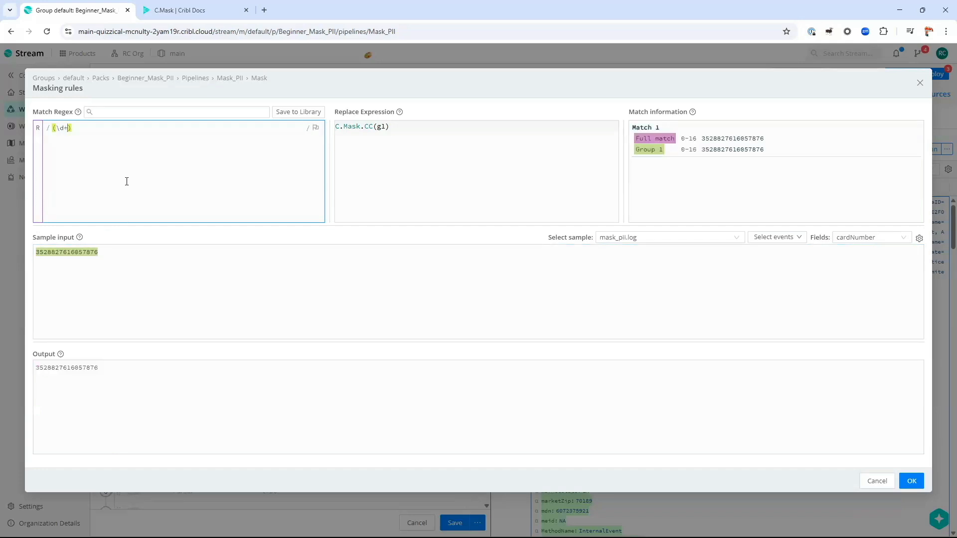
Step: Replace \d with [0-9] to make the regex ([0-9]+) and check the masked output
key("shift+Left")
key("shift+Left")
key("shift+Left")
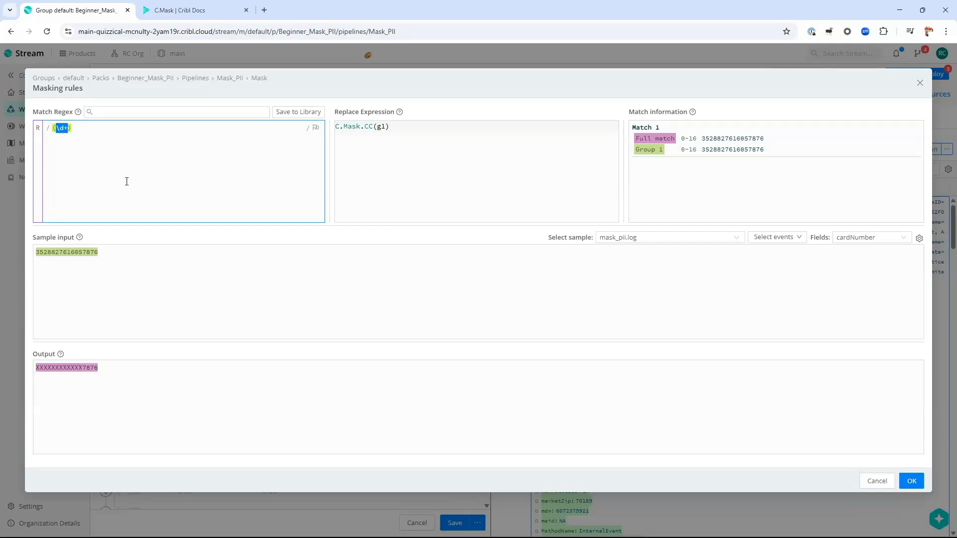
key("Right")
key("Left")
key("shift+Left")
key("shift+Left")
type("[0-9]")
key("shift+Left")
key("shift+Left")
key("shift+Left")
key("shift+Left")
key("shift+Left")
key("Left")
key("Left")
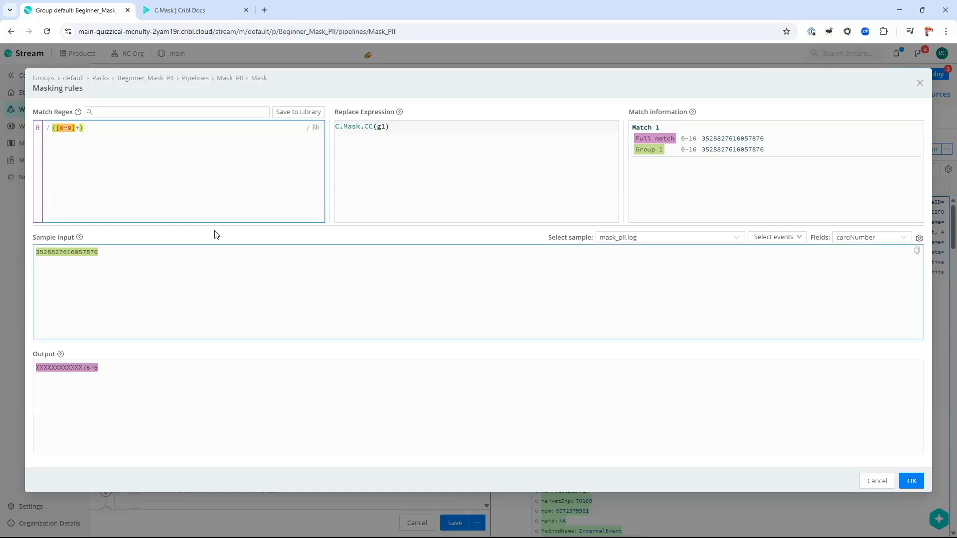
double_click(59, 253)
triple_click(186, 399)
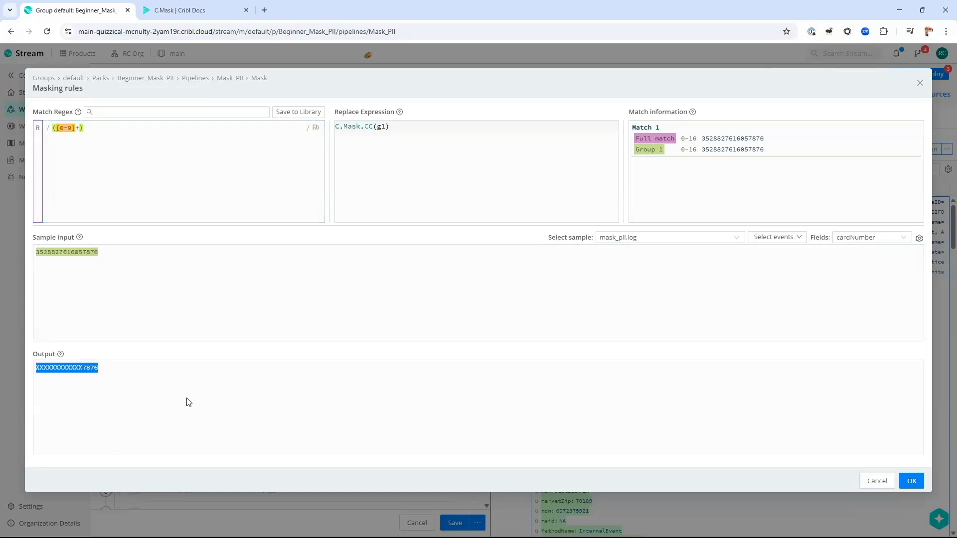
Step: Apply the ([0-9]+) → C.Mask.CC(g1) rule with OK and save the Mask_PII pipeline
left_click(911, 481)
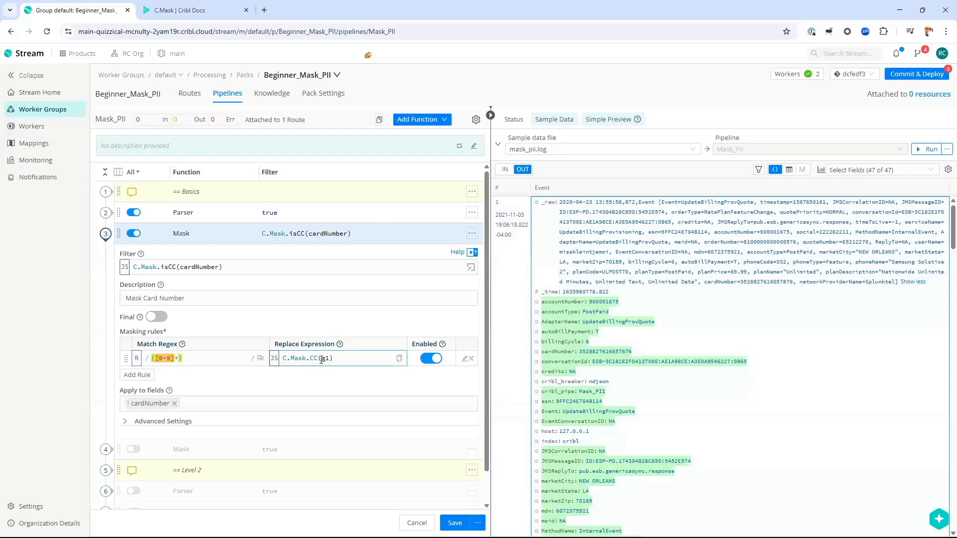
left_click_drag(319, 359, 314, 360)
left_click(456, 522)
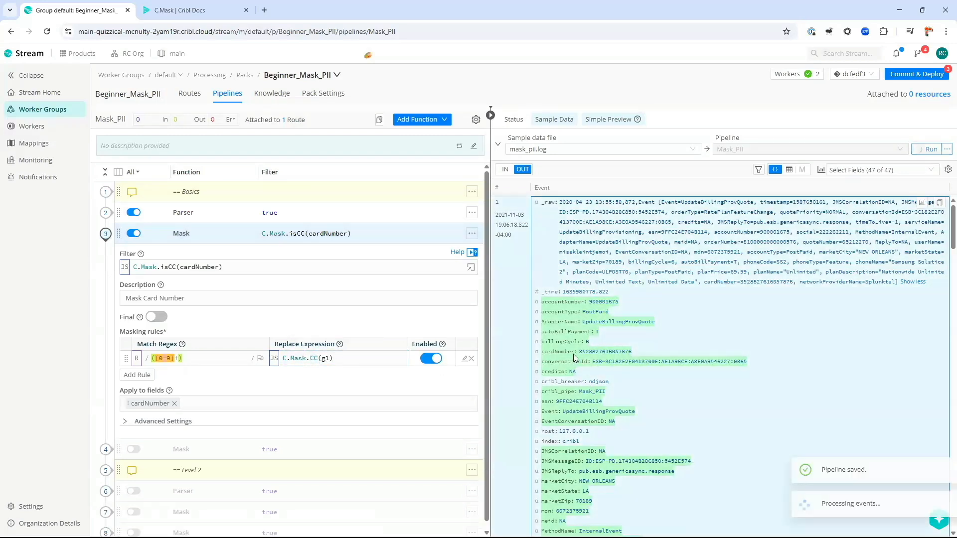
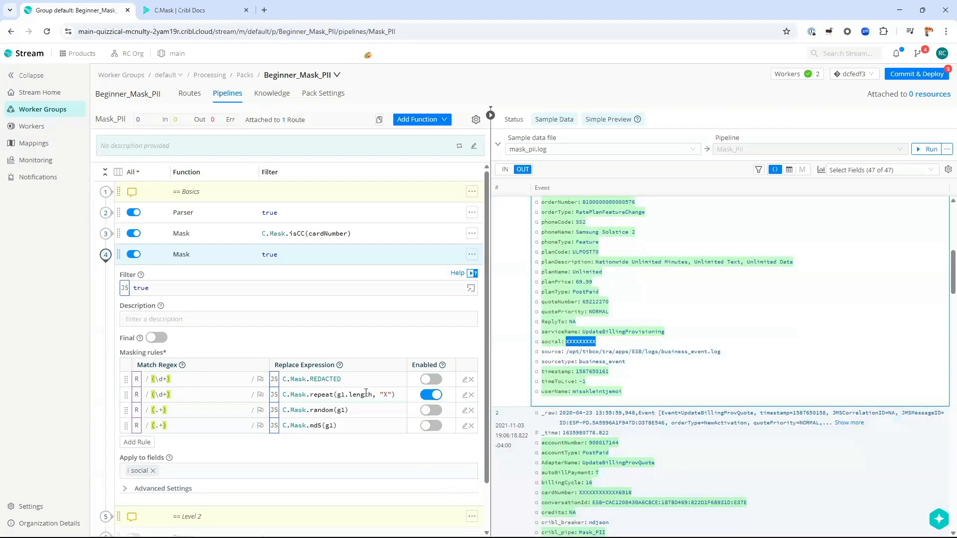
Step: Enable the C.Mask.random rule, disable the X-repeat rule, set its regex to (.+), and save
left_click(433, 411)
left_click(436, 396)
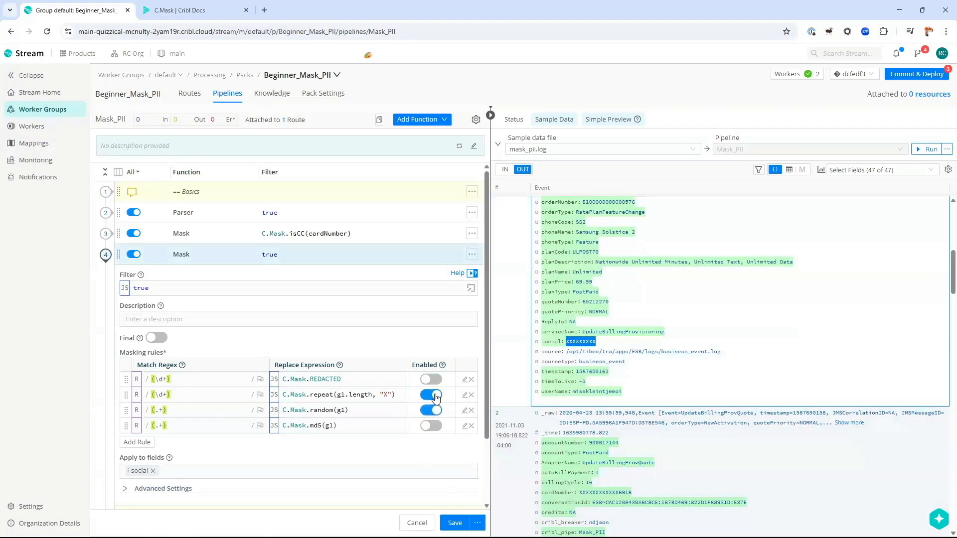
left_click(205, 412)
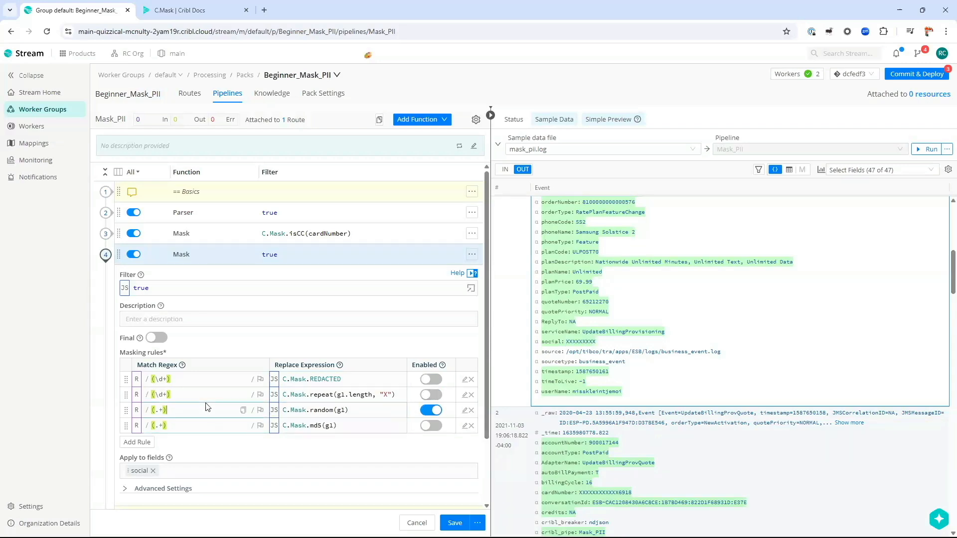
key("BackSpace")
key("BackSpace")
type("(")
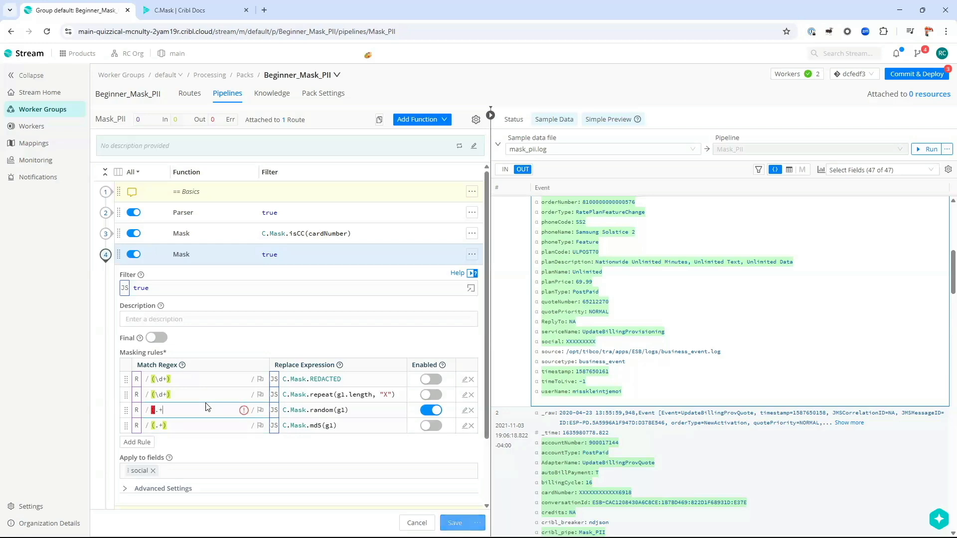
key("End")
type(")")
left_click(454, 523)
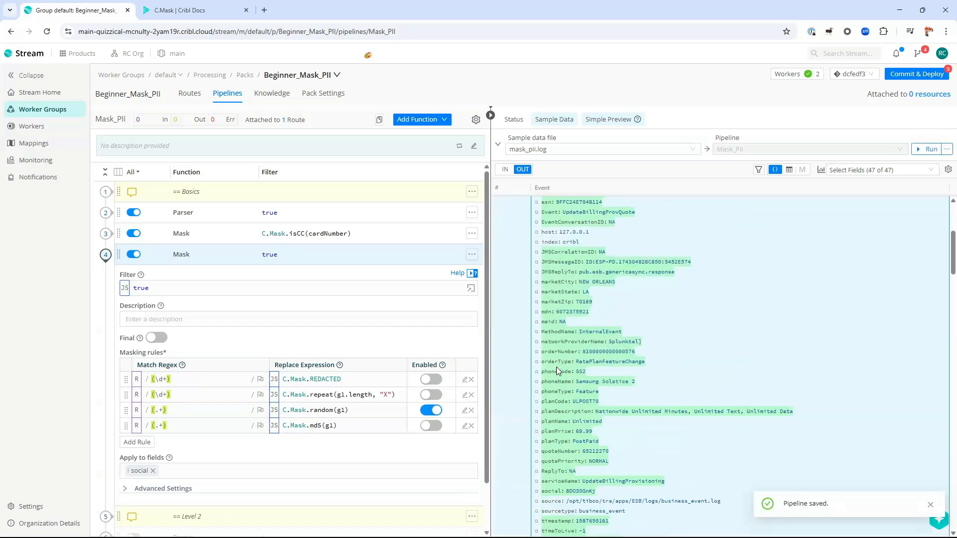
Step: Change the random rule to regex .+ with C.Mask.random(9), save, then switch the rule off
scroll(559, 379, "down", 2)
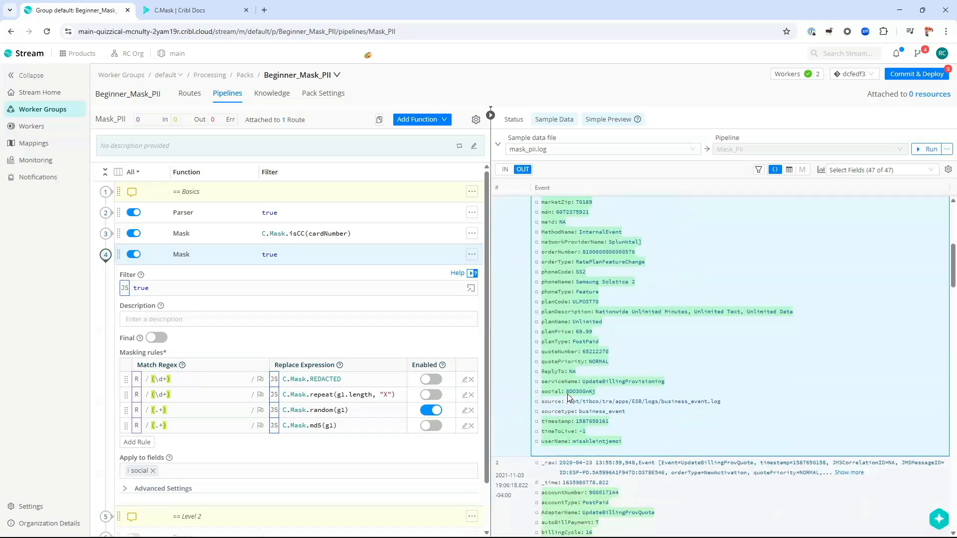
double_click(581, 392)
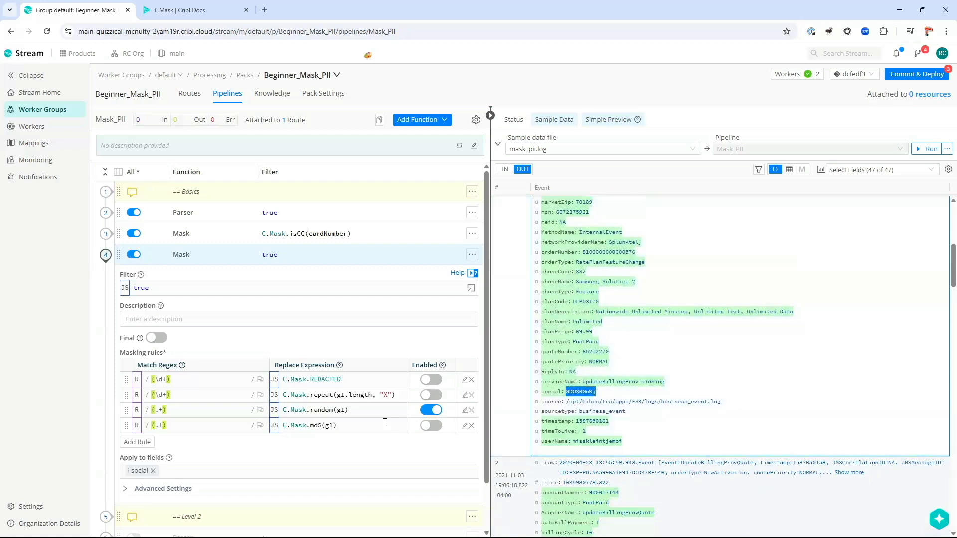
left_click(376, 413)
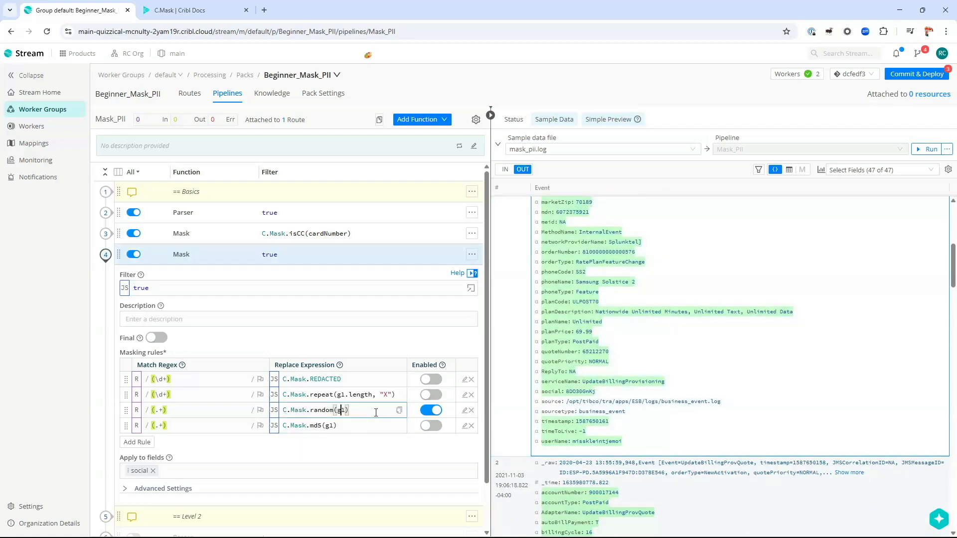
key("BackSpace")
key("BackSpace")
type("9")
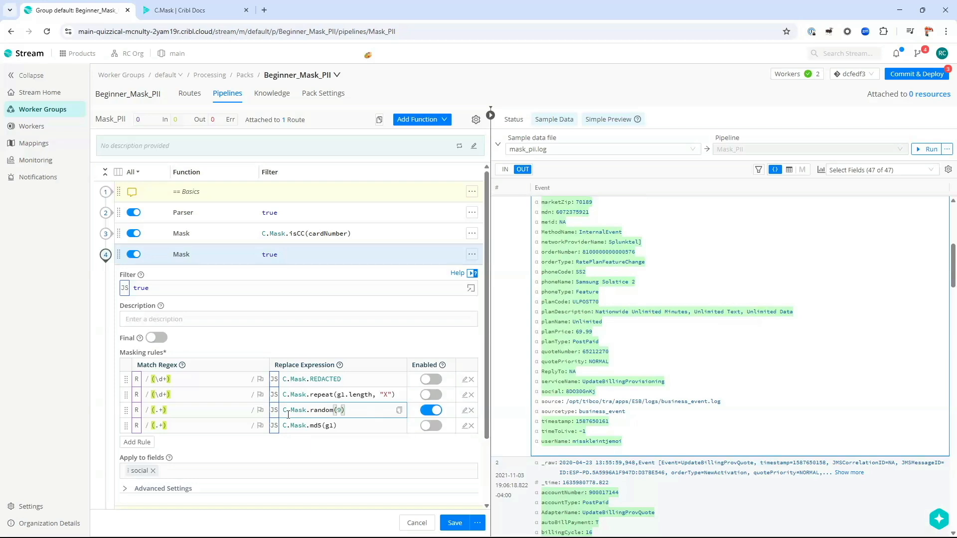
left_click(194, 415)
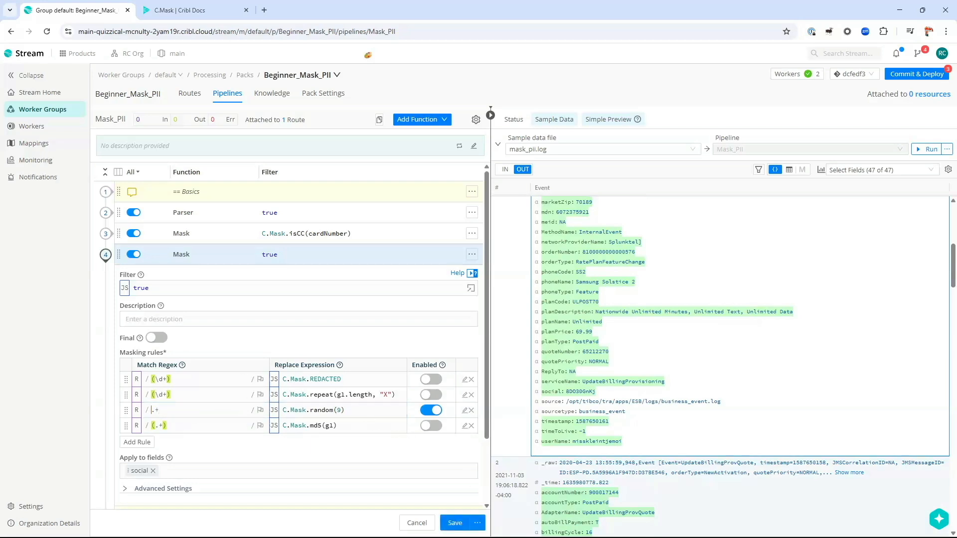
left_click(464, 519)
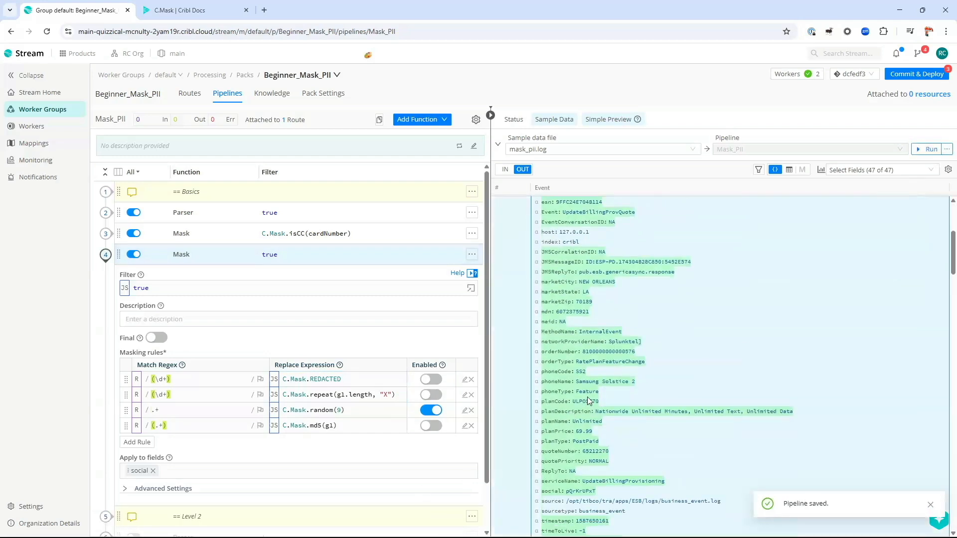
scroll(585, 405, "down", 2)
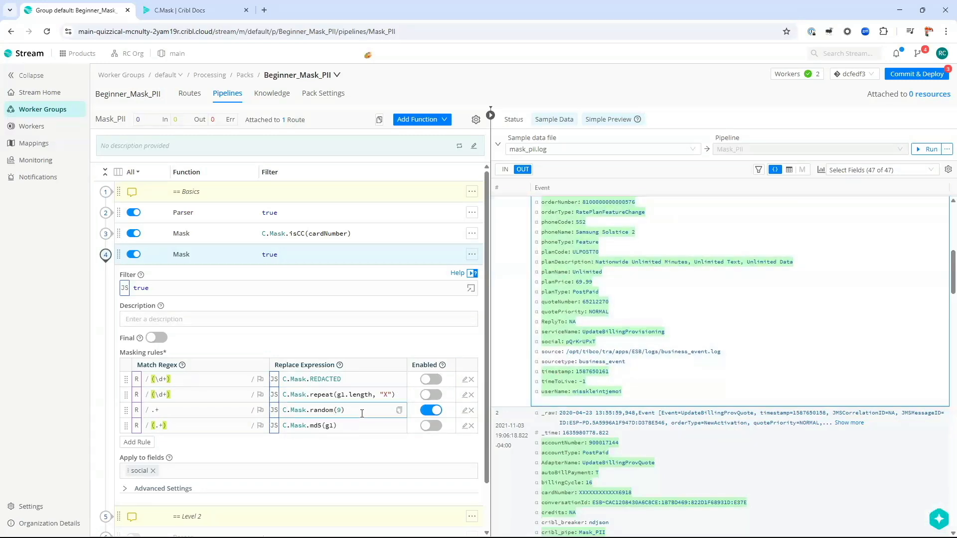
left_click(432, 410)
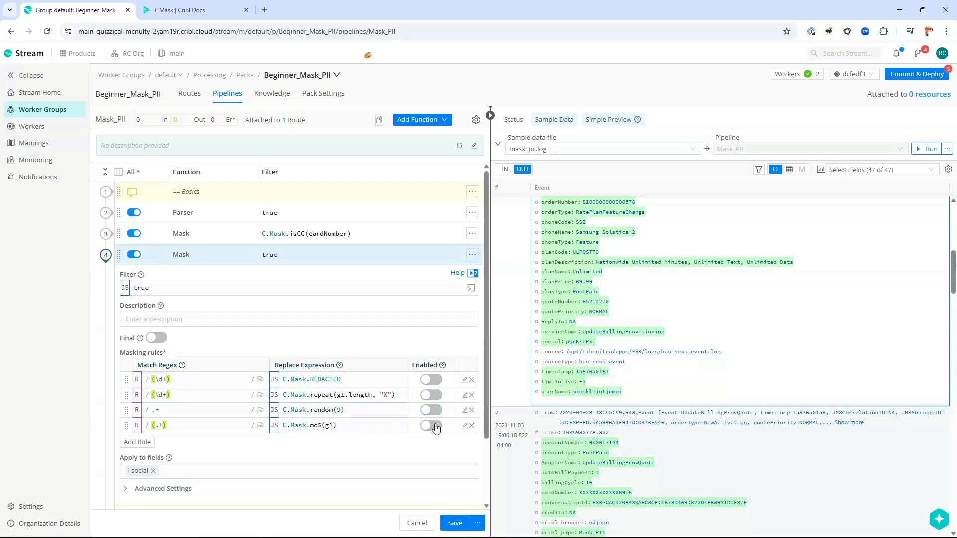
Step: Enable the C.Mask.md5(g1) rule, save, and check the hashed social value in the preview
left_click(434, 427)
left_click(454, 523)
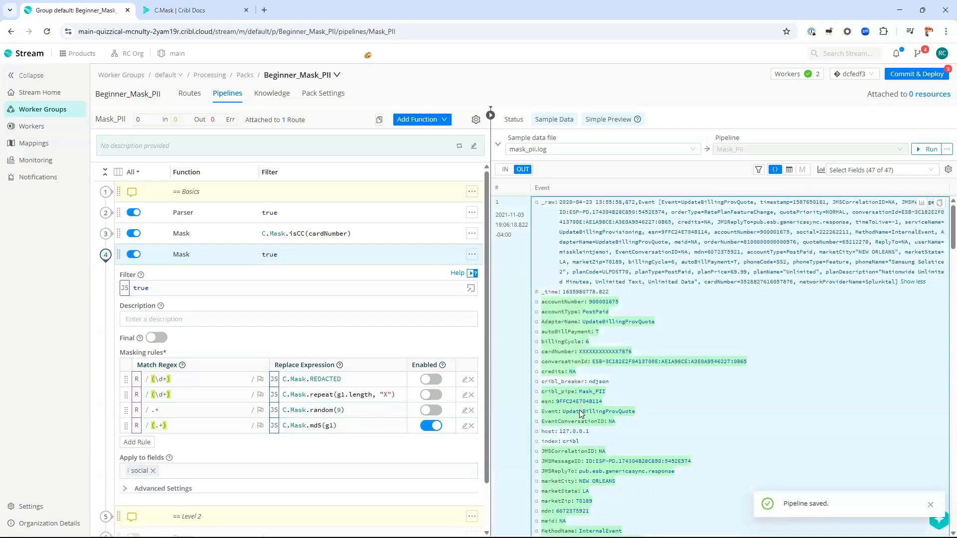
scroll(568, 348, "down", 7)
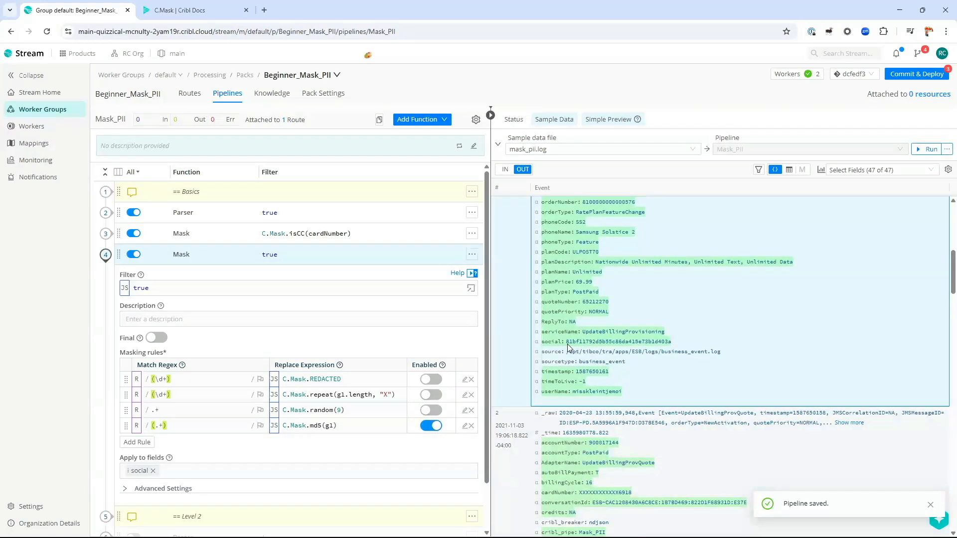
left_click_drag(567, 342, 672, 343)
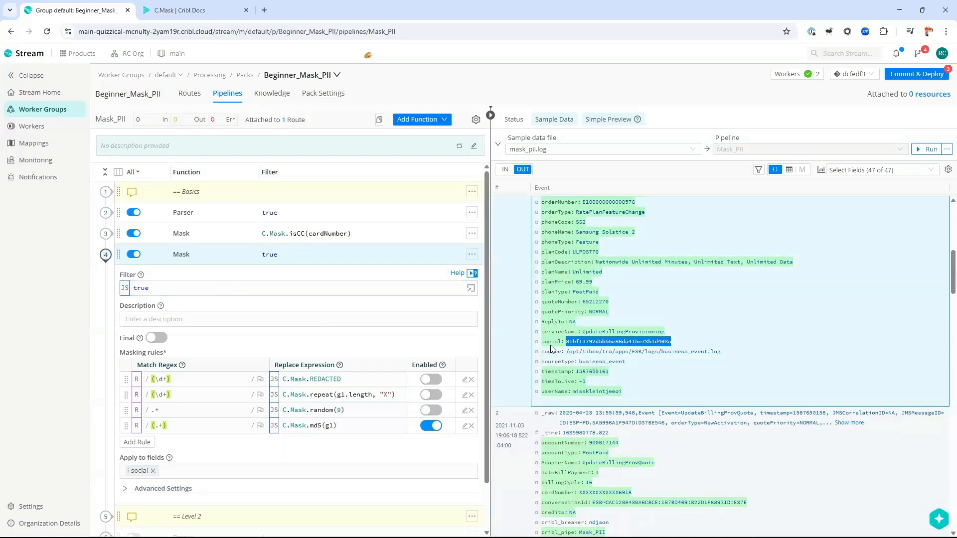
Step: Review the filter and accountNumber field, then set the fourth rule's regex to (.+)
left_click(157, 286)
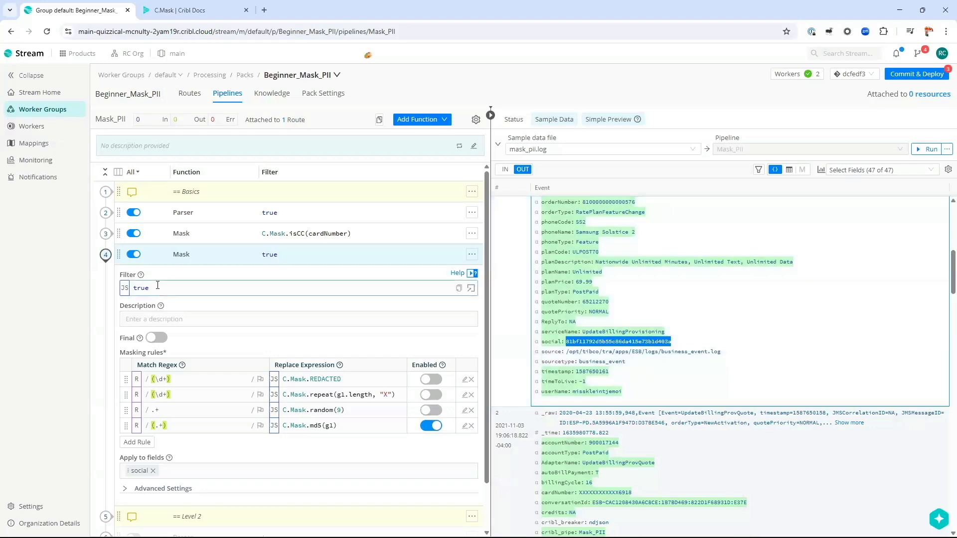
double_click(157, 286)
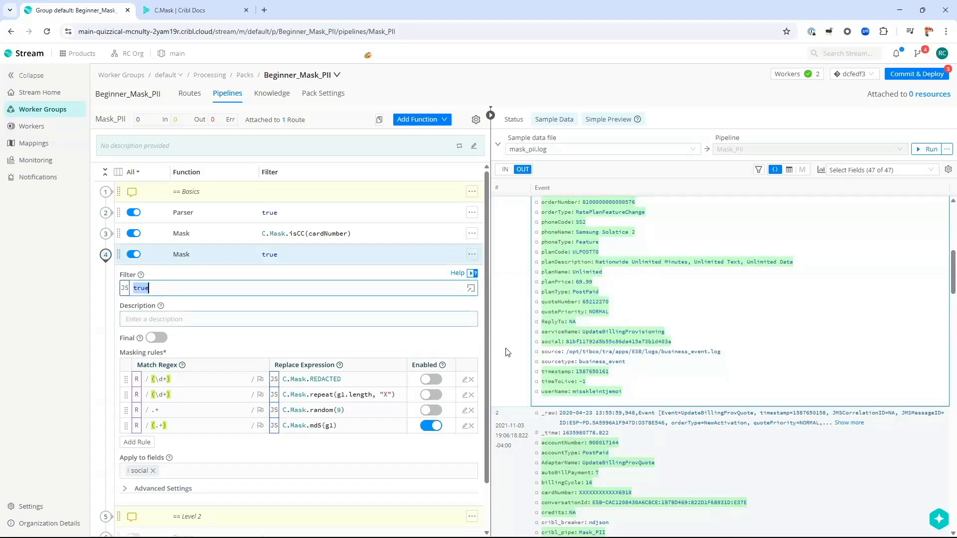
scroll(574, 355, "up", 8)
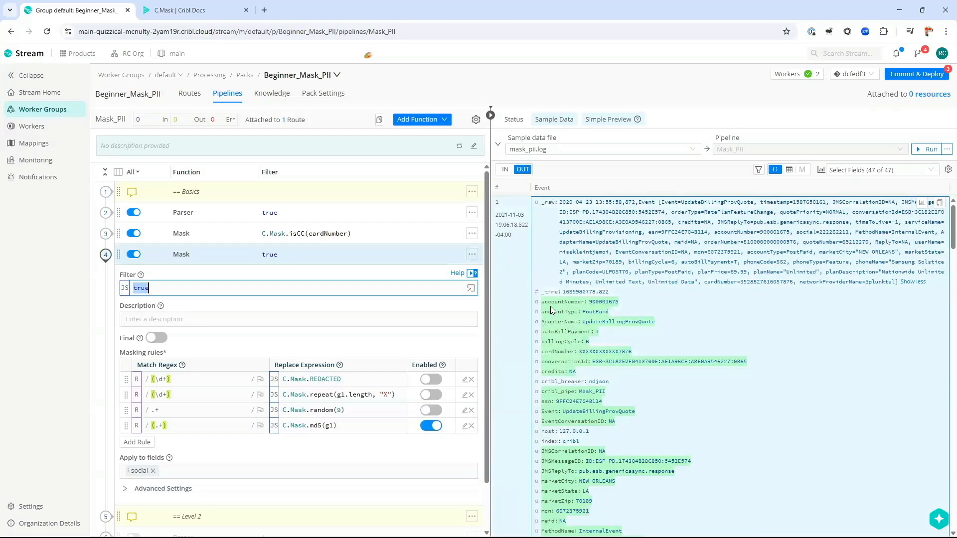
double_click(569, 303)
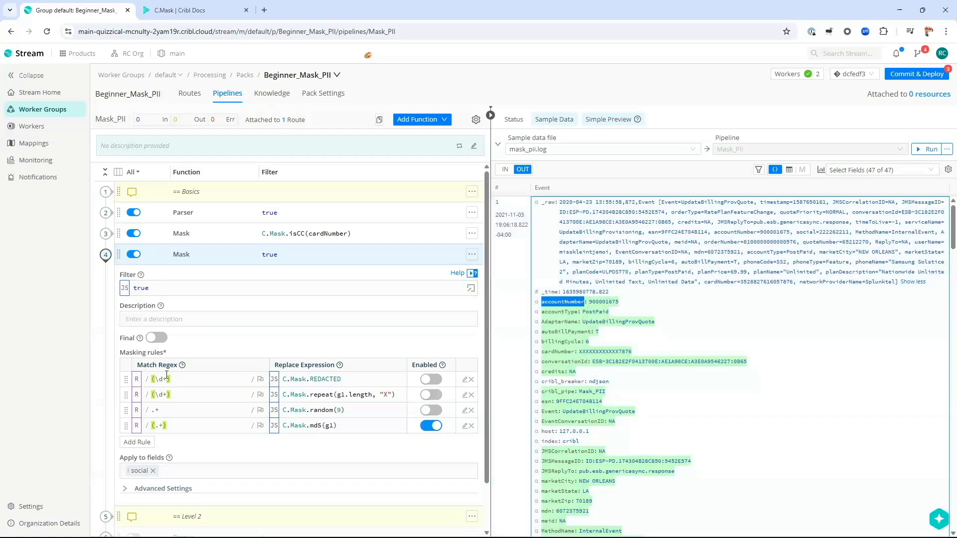
left_click(161, 428)
type("+")
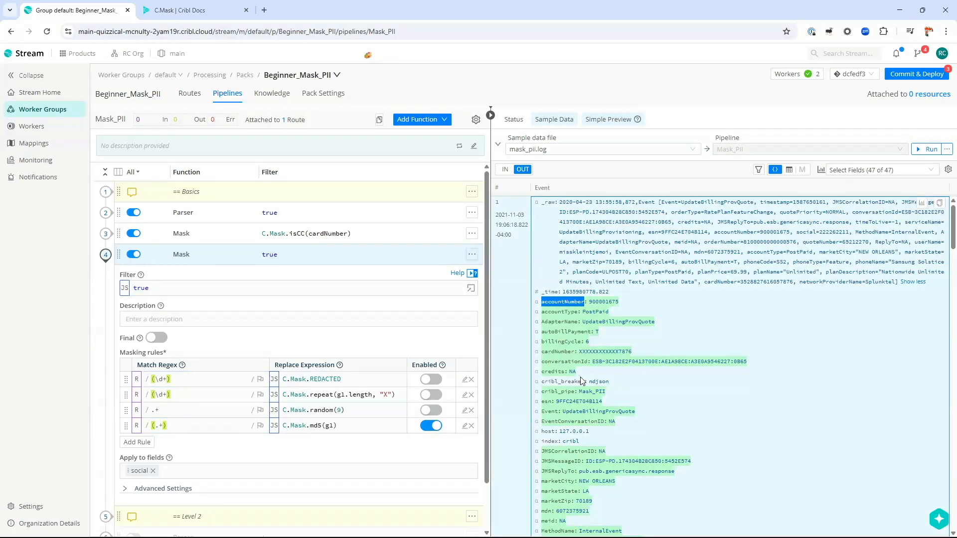
scroll(553, 362, "down", 6)
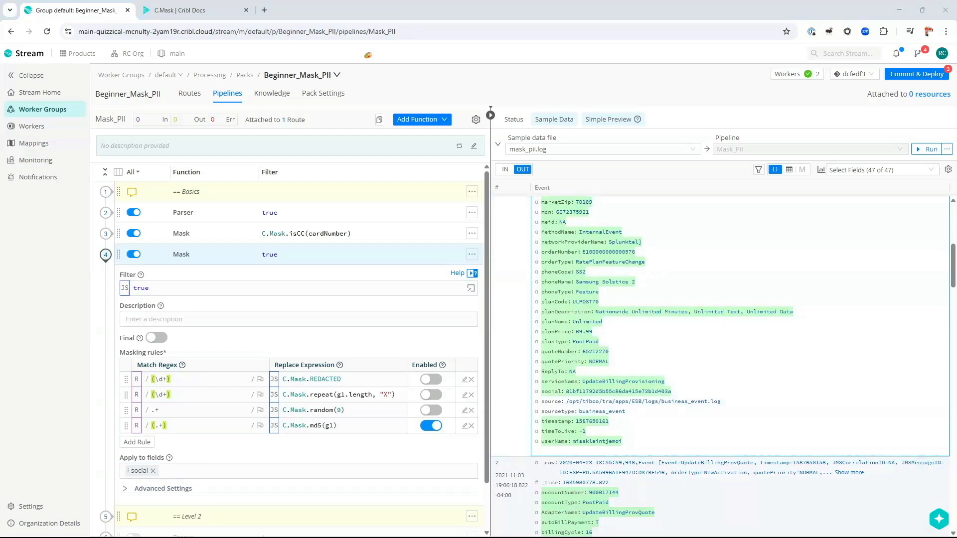
Step: Replace the filter true with __e.hasOwnProperty("social") and copy the first processed event
left_click(340, 284)
key("ctrl+a")
type("__e.hasOwnProperty(\"social\")")
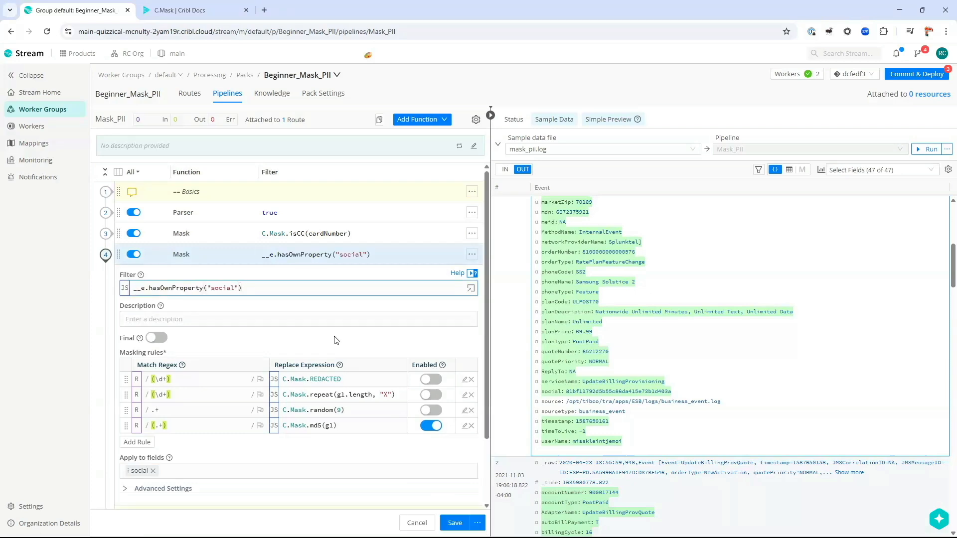
key("shift+Right")
key("shift+Right")
scroll(553, 226, "up", 6)
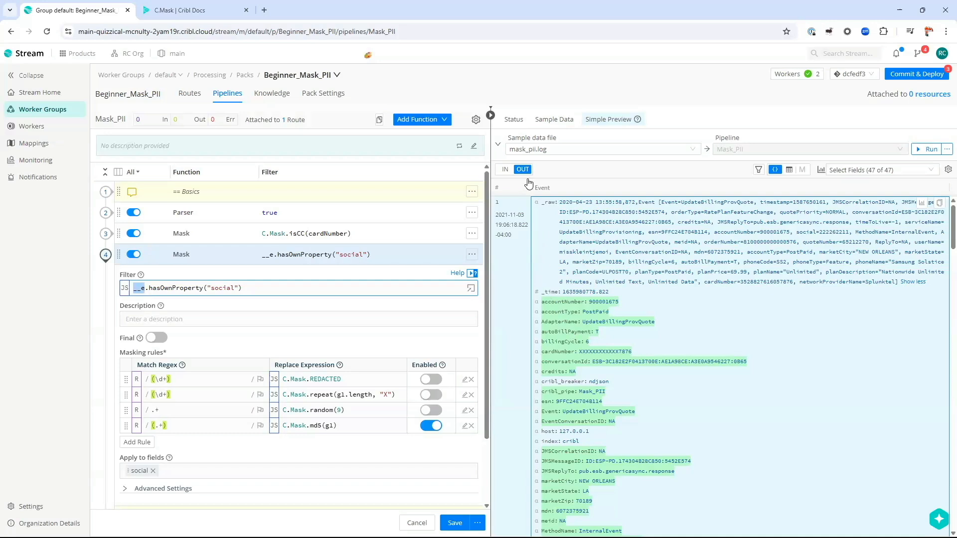
double_click(174, 288)
left_click(193, 317)
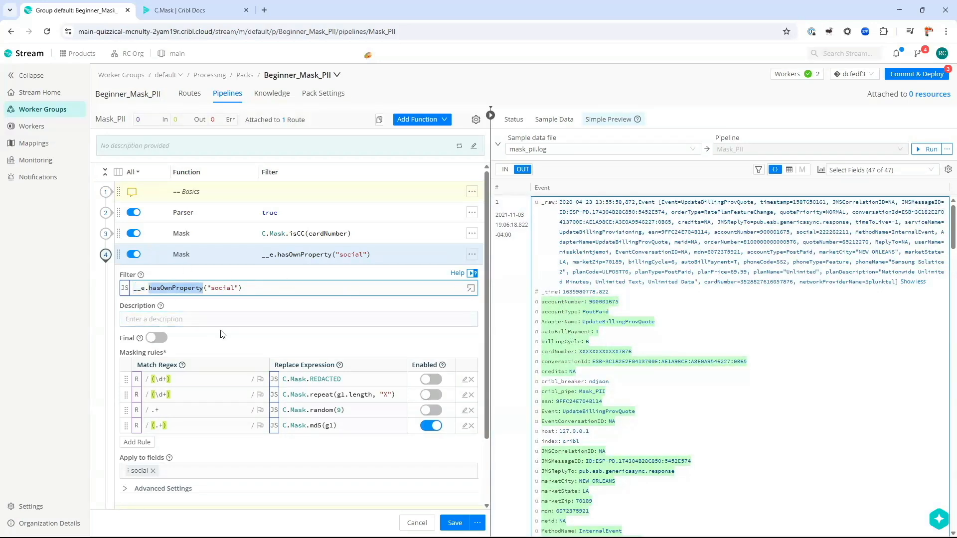
double_click(223, 289)
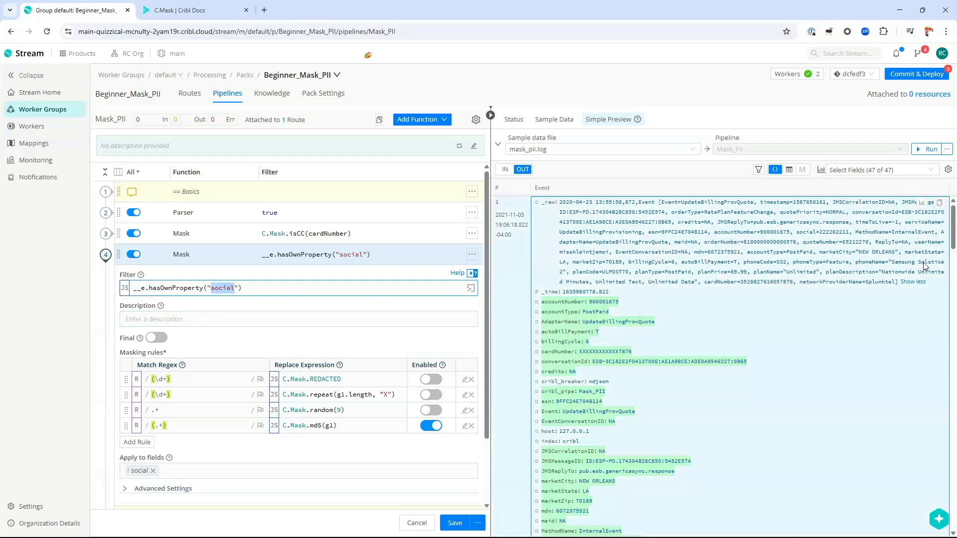
left_click(940, 203)
Step: Test the social filter against the pasted sample event and confirm it outputs true
left_click(470, 288)
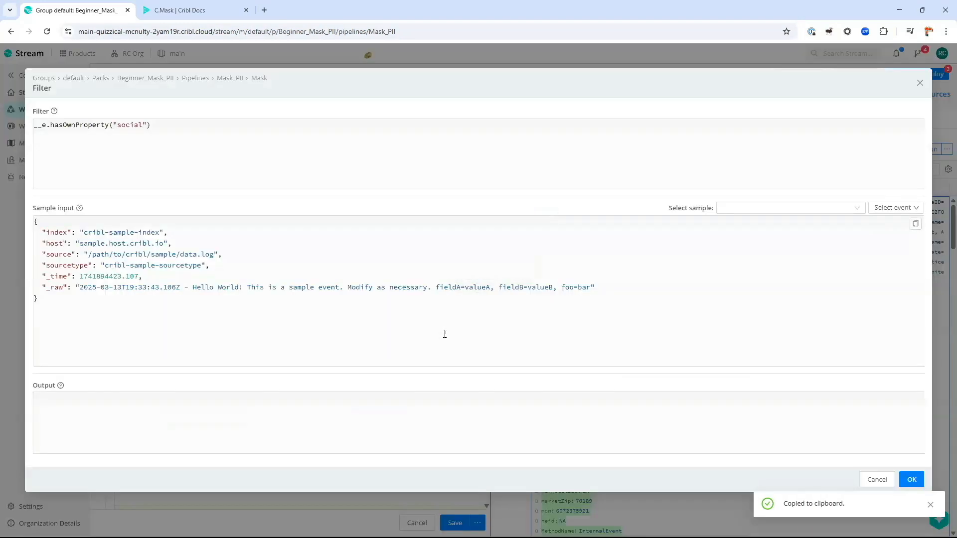
key("ctrl+a")
key("ctrl+v")
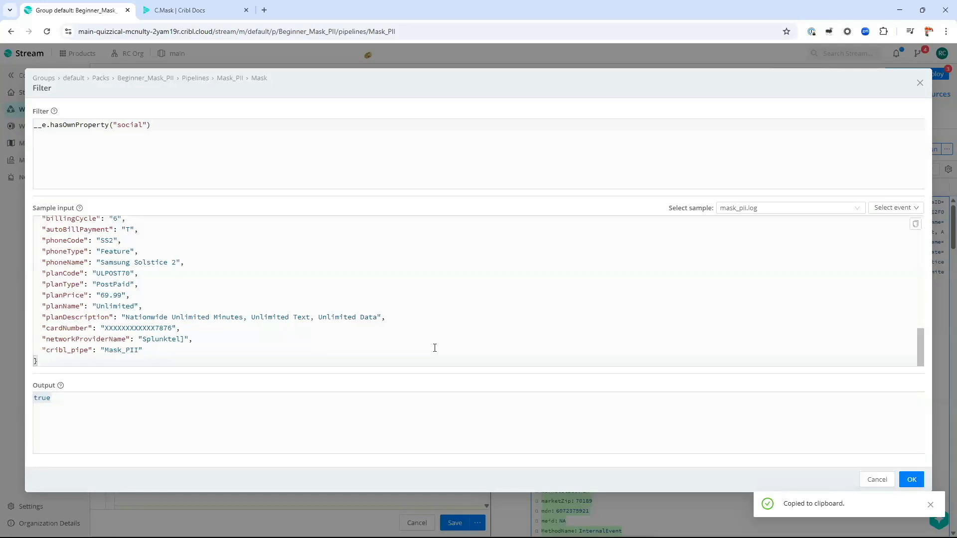
scroll(153, 297, "up", 3)
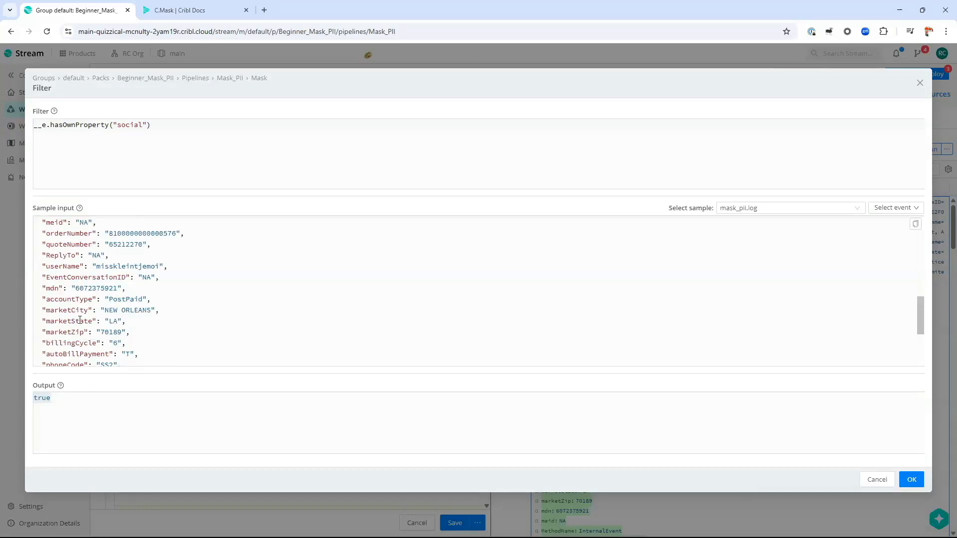
scroll(79, 319, "down", 5)
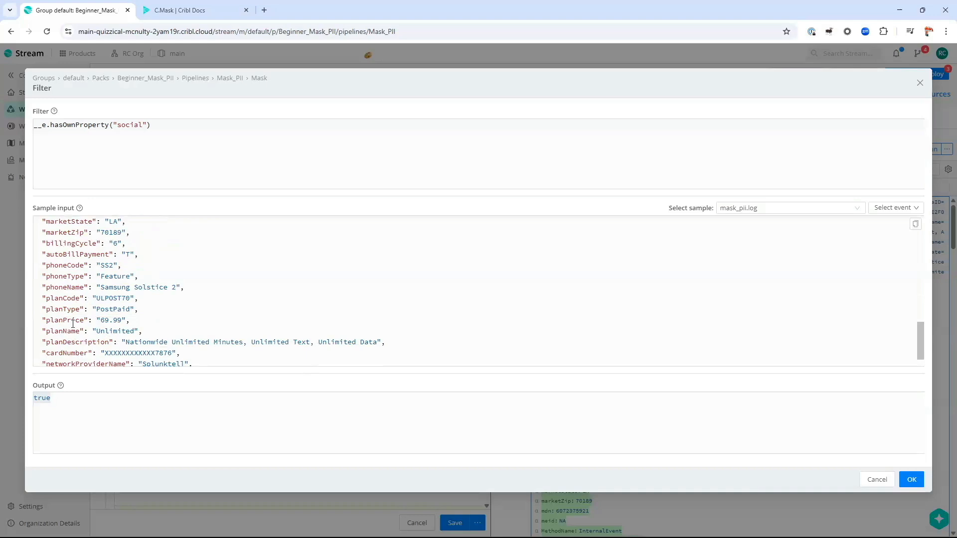
scroll(73, 324, "down", 1)
scroll(70, 321, "up", 5)
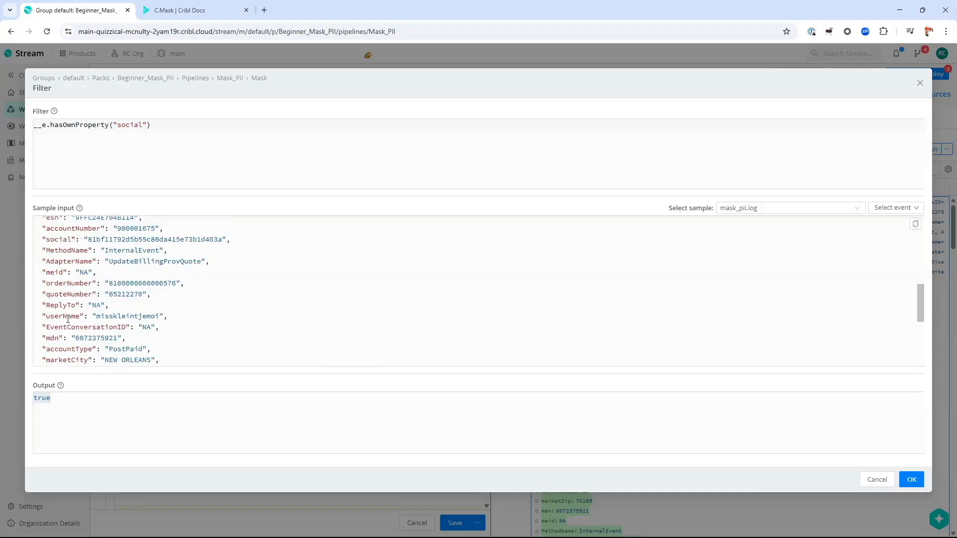
scroll(64, 304, "up", 1)
scroll(57, 319, "down", 1)
triple_click(58, 242)
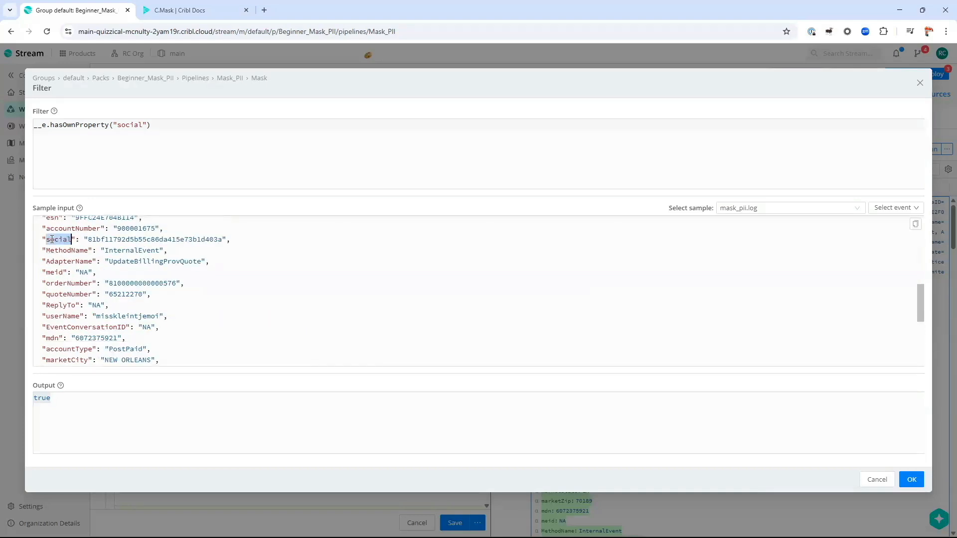
double_click(46, 404)
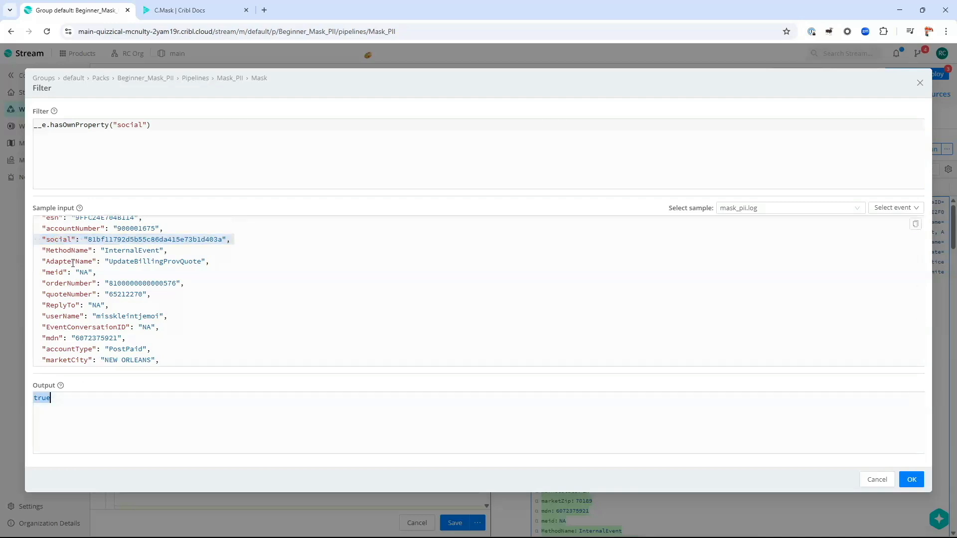
Step: Misspell the social key to see false, restore the 'a' to get true, then cancel
left_click(59, 239)
key("Delete")
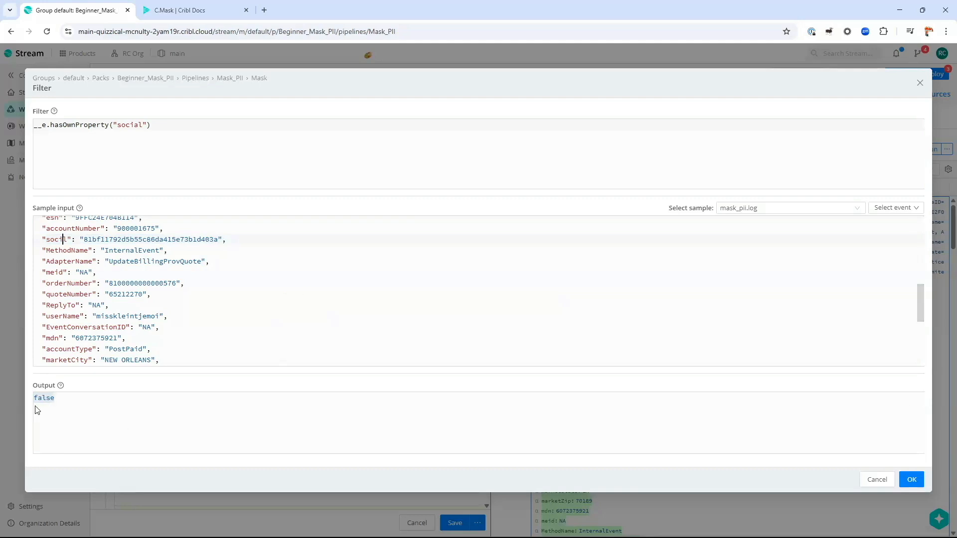
double_click(77, 124)
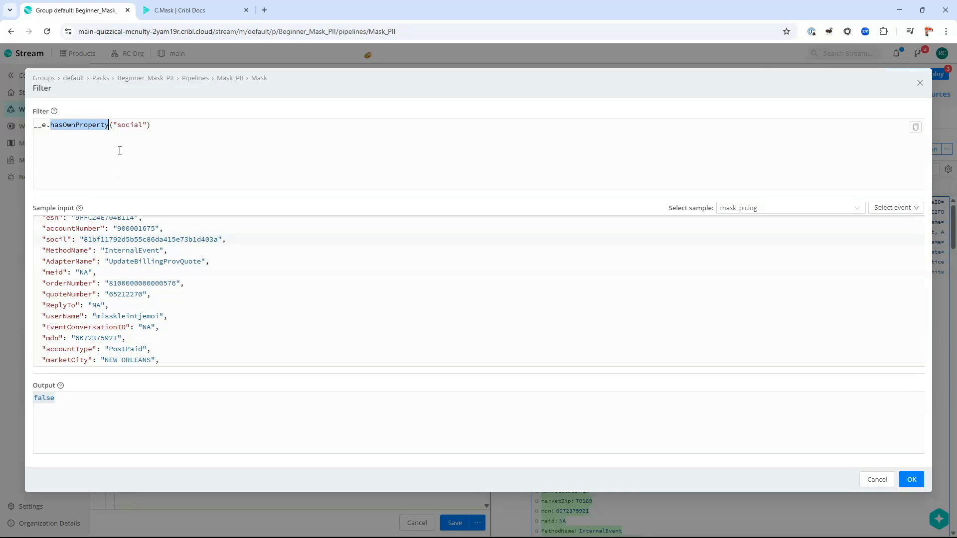
left_click(57, 241)
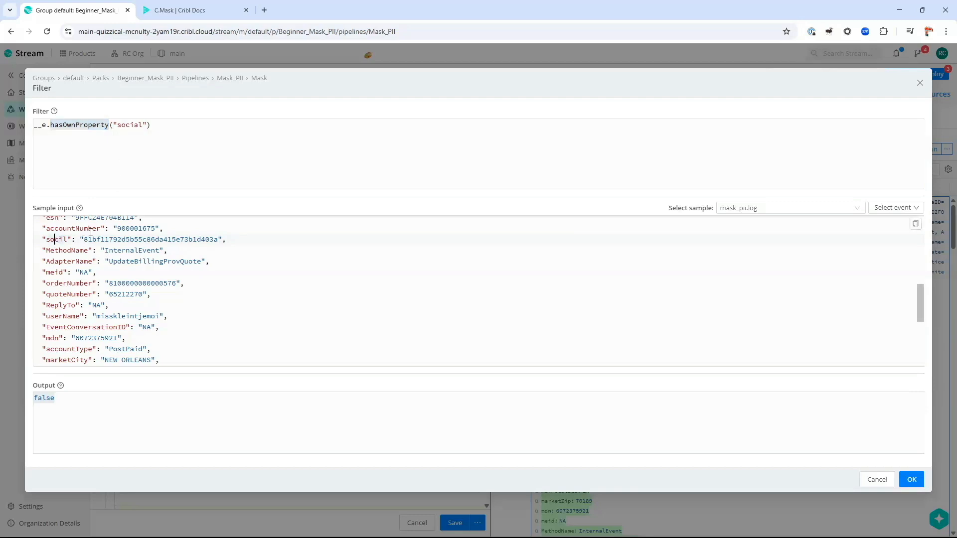
type("a")
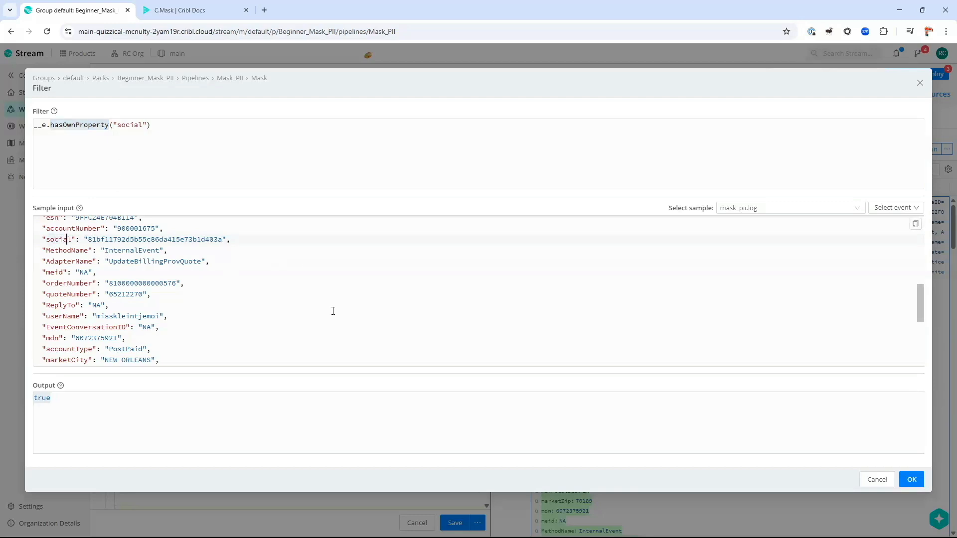
left_click(878, 481)
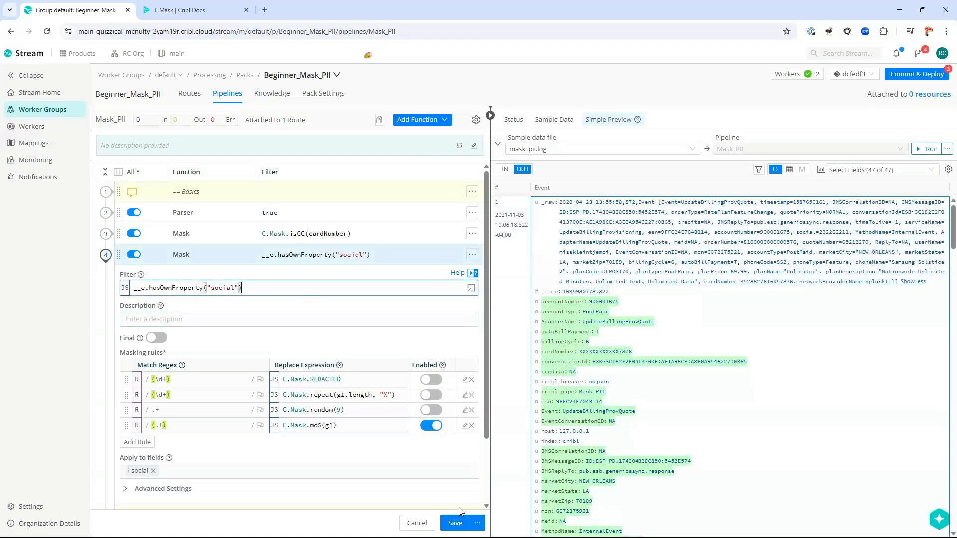
Step: Save and check the masked card number, then change the md5 replace expression to "BLAH" and save
left_click(455, 523)
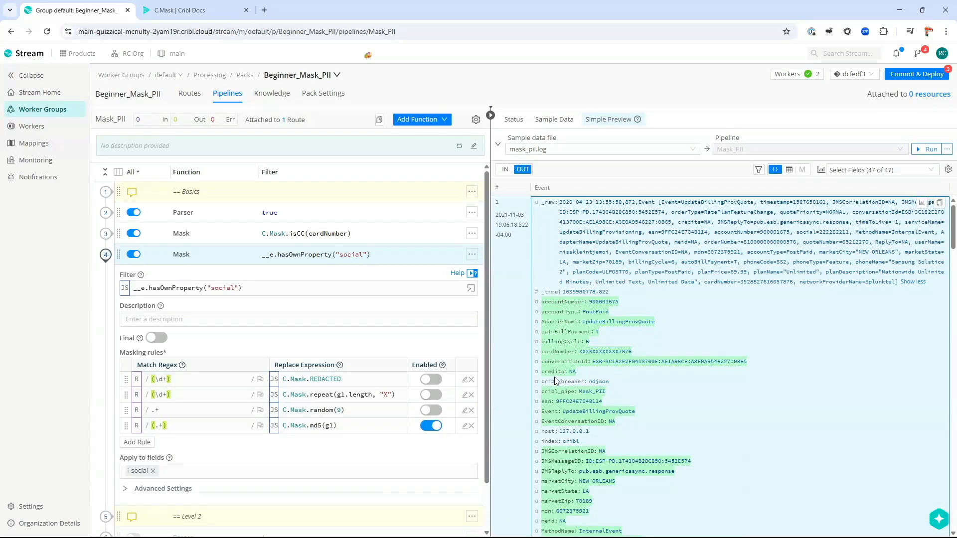
double_click(545, 357)
double_click(611, 354)
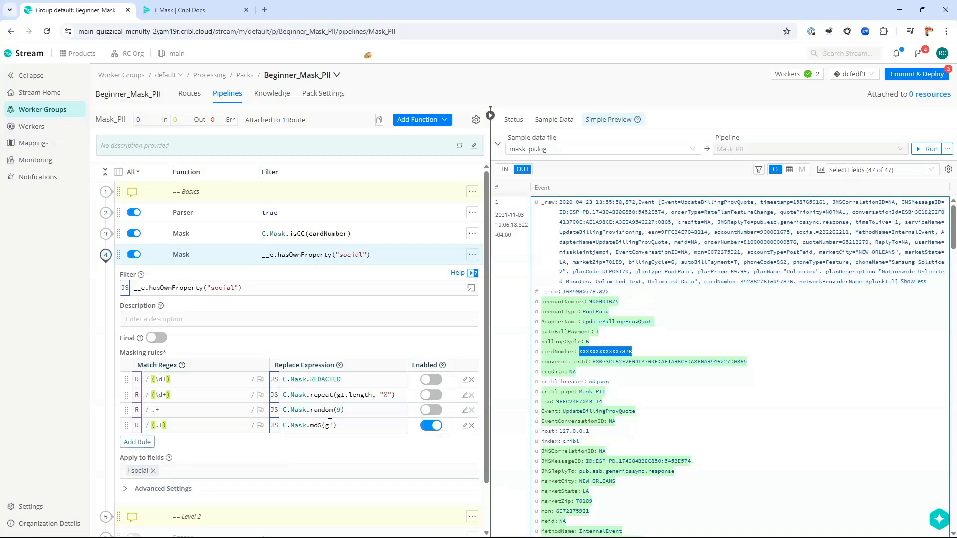
left_click(353, 423)
key("ctrl+a")
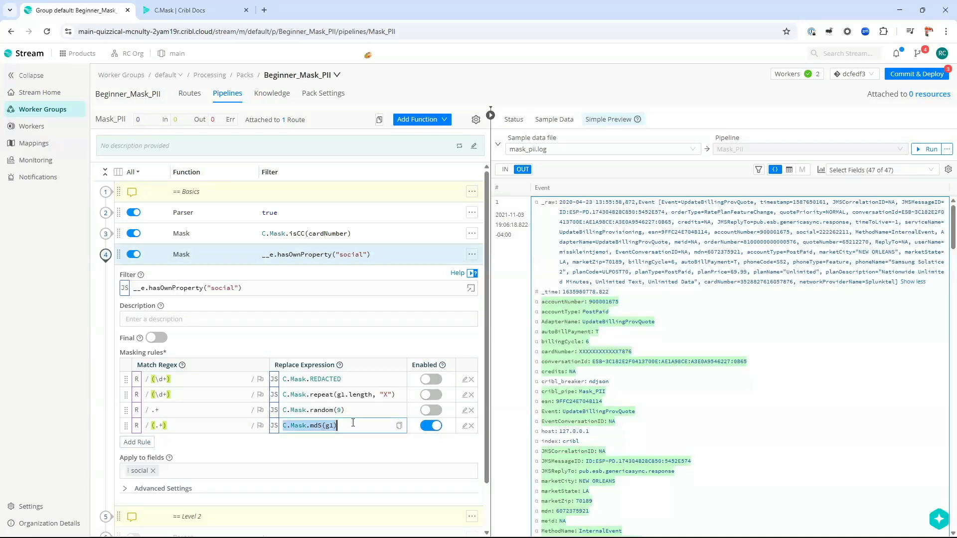
type("\"")
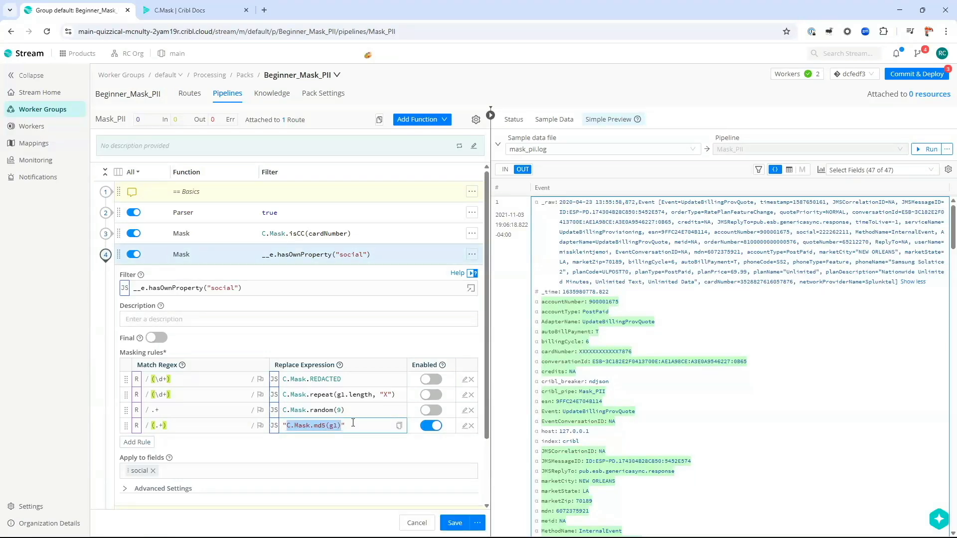
type("BLAH")
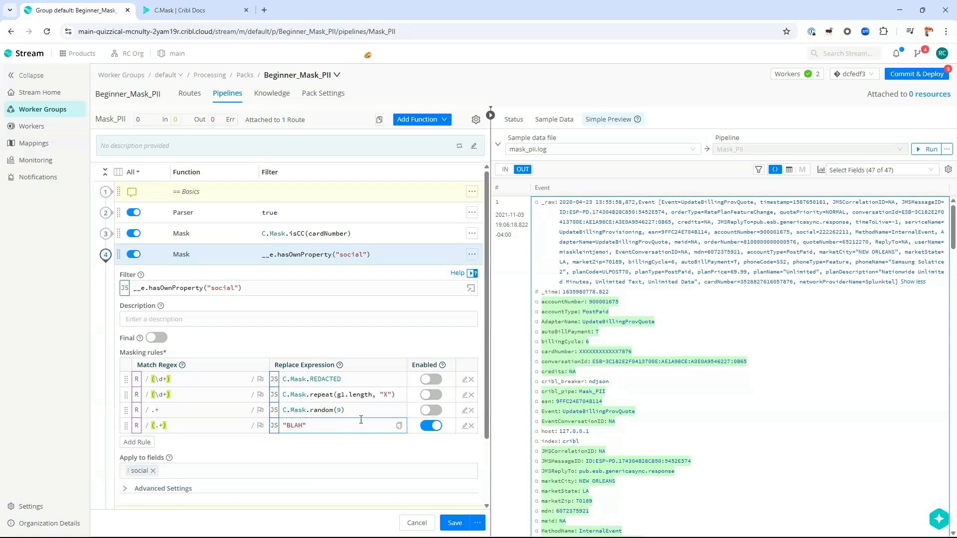
left_click(467, 524)
scroll(573, 355, "down", 7)
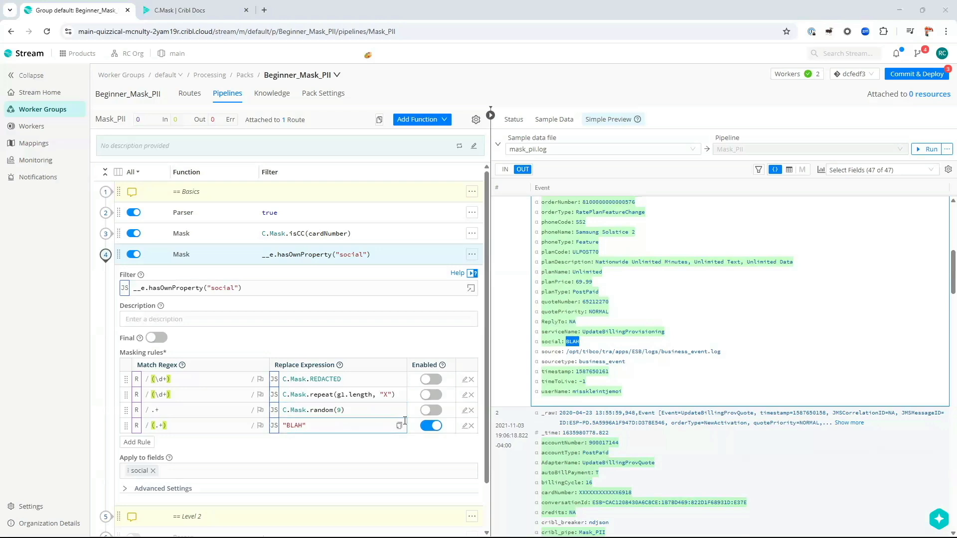
Step: Disable the BLAH rule, re-enable the C.Mask.random(9) rule, save, and check the randomized social value
left_click(430, 426)
left_click(431, 410)
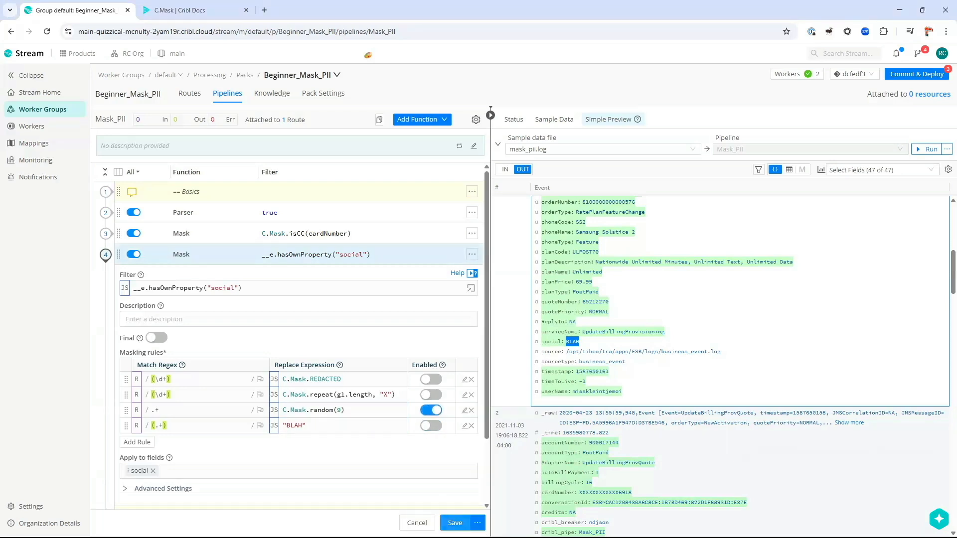
left_click(455, 523)
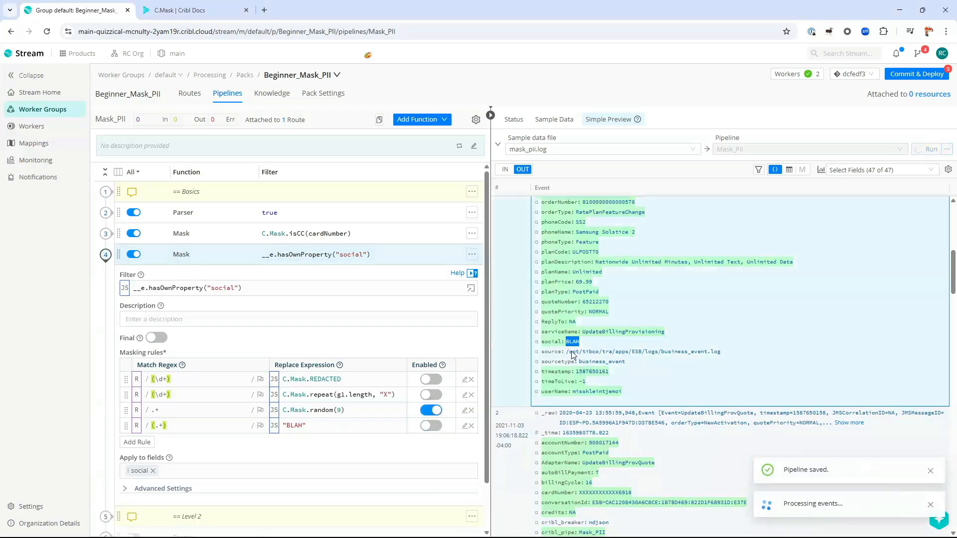
scroll(573, 429, "down", 5)
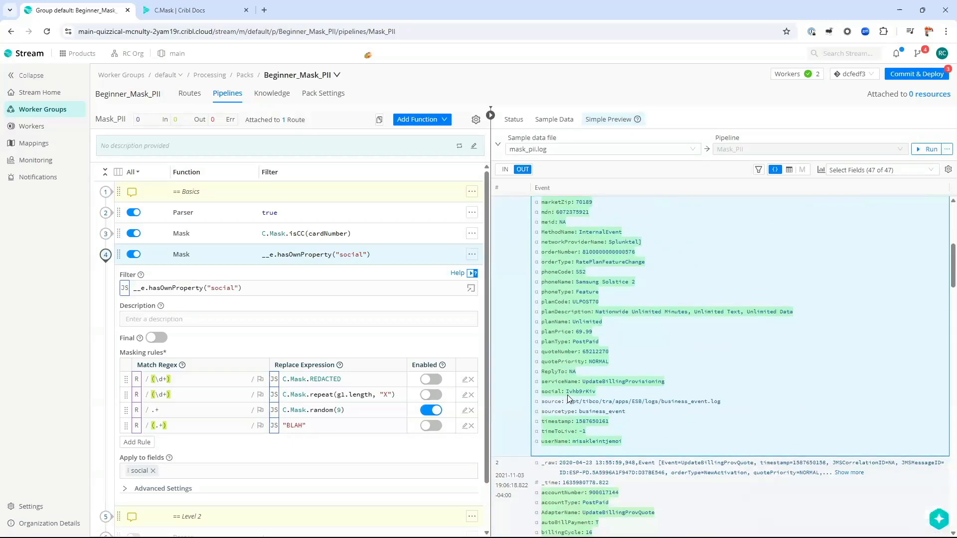
left_click_drag(566, 392, 596, 393)
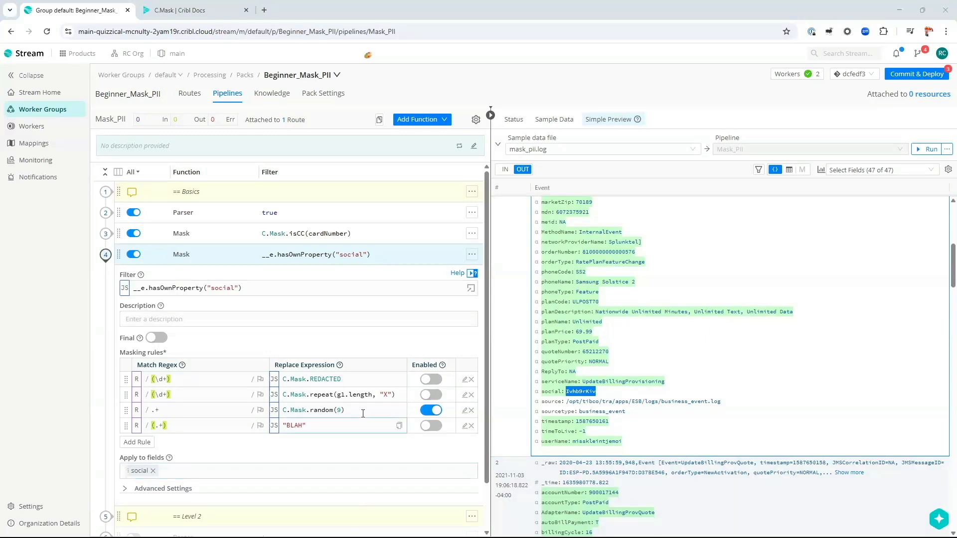
Step: Replace the BLAH expression with the pasted random-number expression, trimmed down to Math.random()
left_click(465, 427)
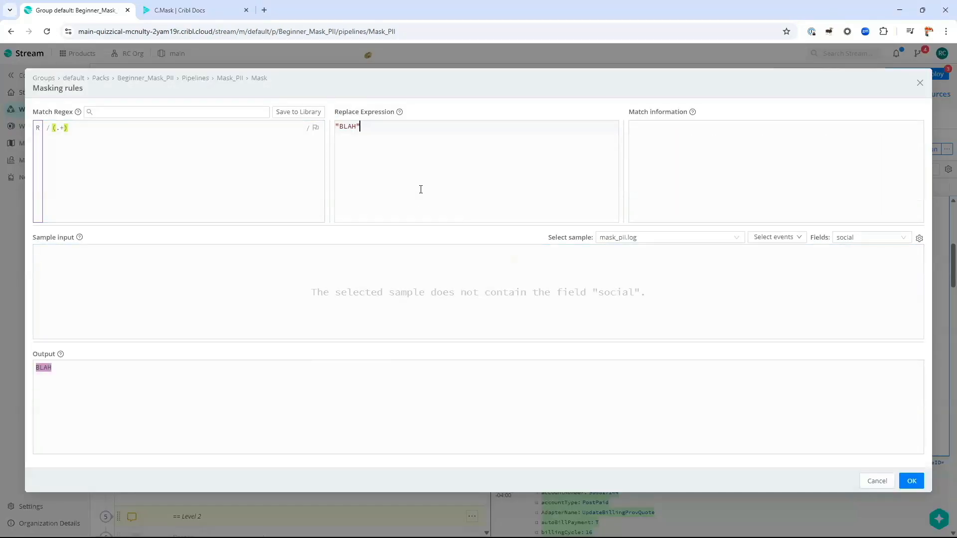
key("ctrl+a")
key("ctrl+v")
key("Home")
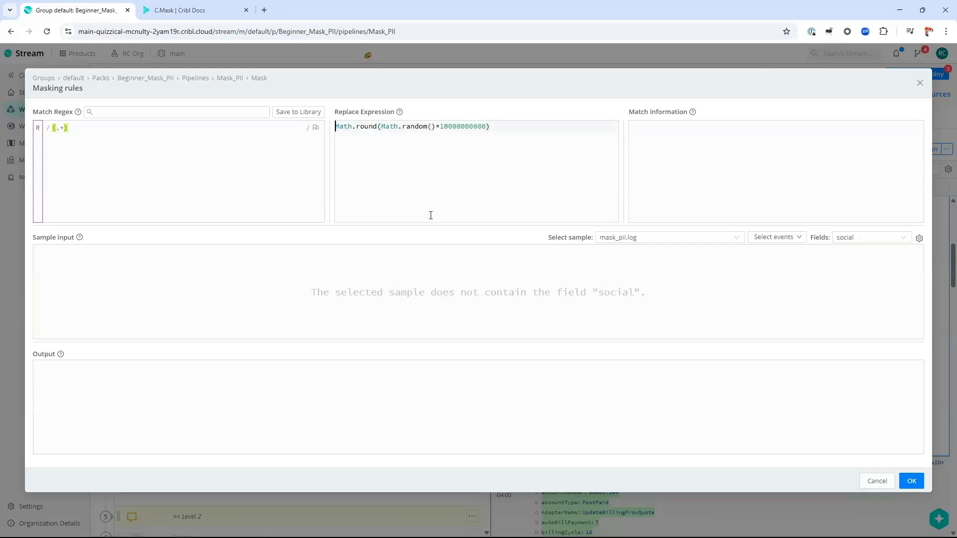
key("ctrl+shift+Right")
key("ctrl+shift+Right")
key("shift+Right")
key("Delete")
key("End")
key("ctrl+shift+Left")
key("ctrl+shift+Left")
key("ctrl+shift+Left")
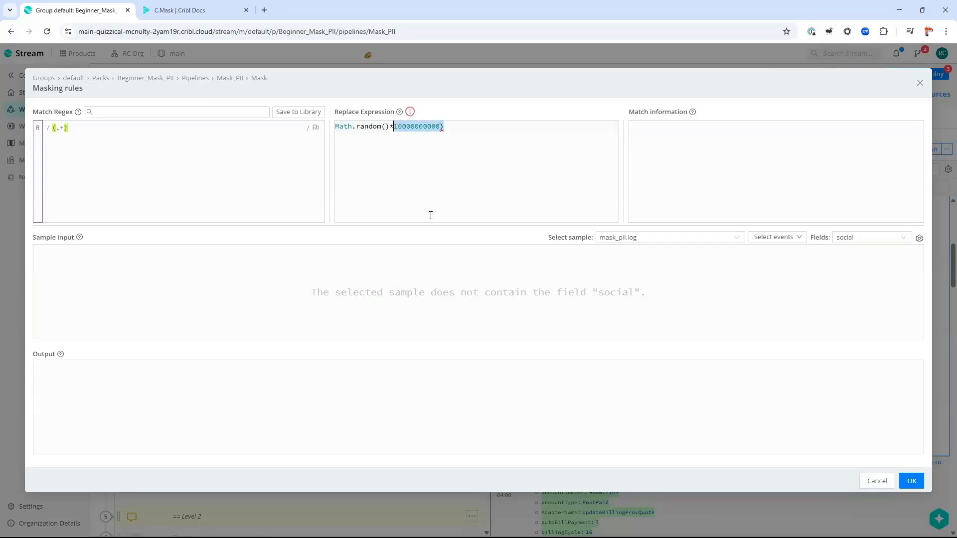
key("shift+Right")
key("shift+Right")
key("Delete")
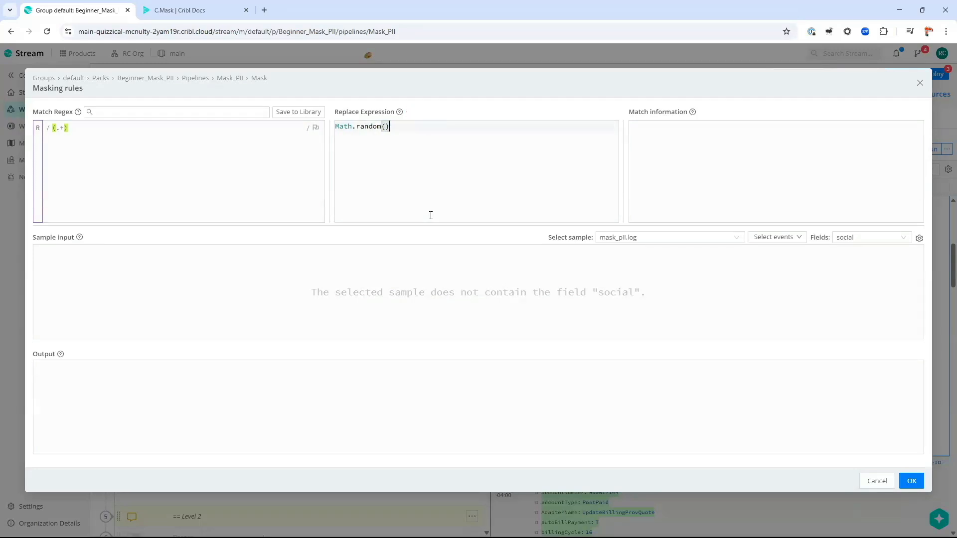
Step: Test with sample input abc123, then extend the expression to Math.random()*100000000
left_click(378, 299)
type("a")
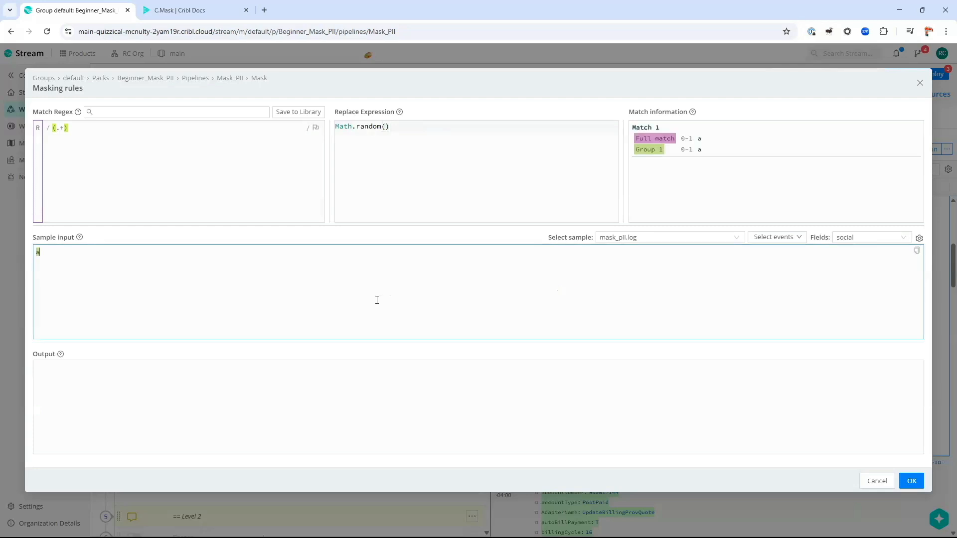
type("bc123")
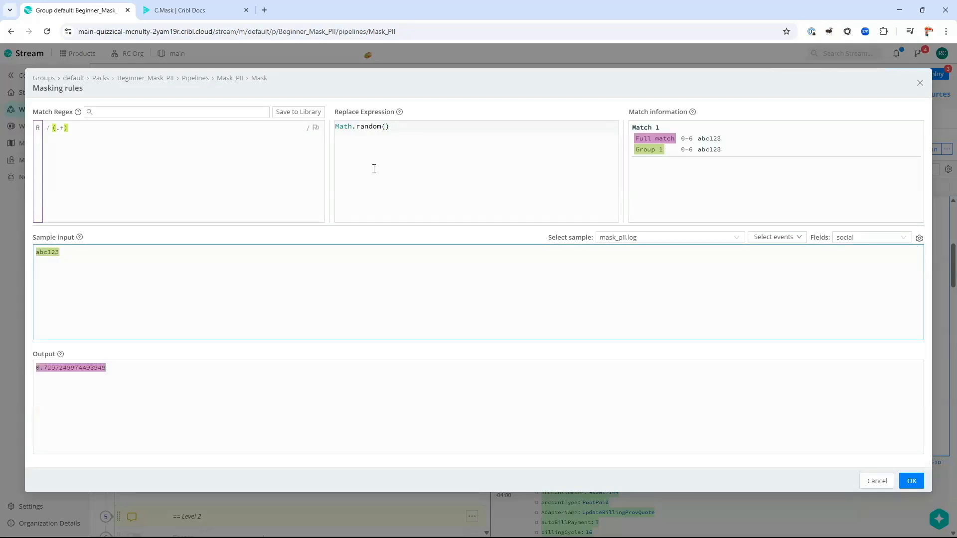
left_click(378, 166)
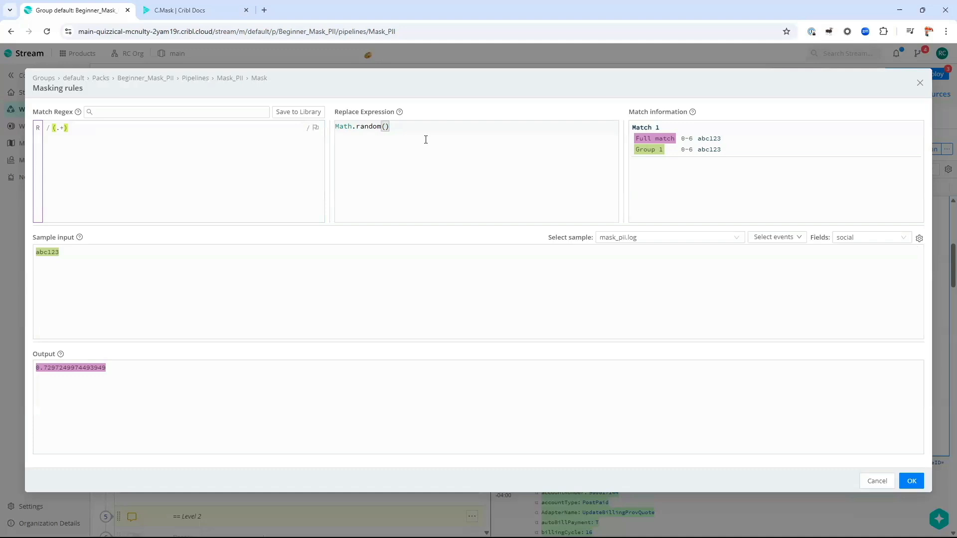
triple_click(70, 369)
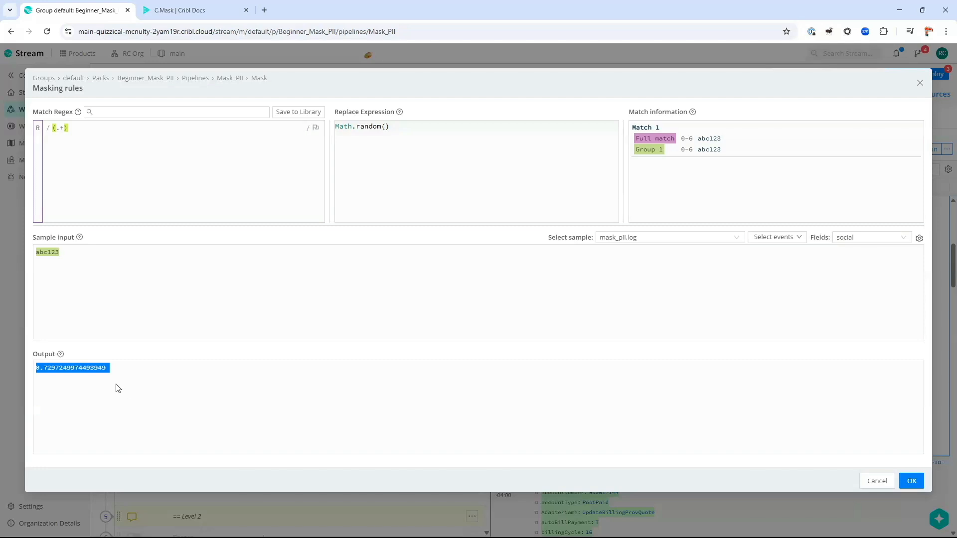
left_click(73, 368)
left_click(463, 153)
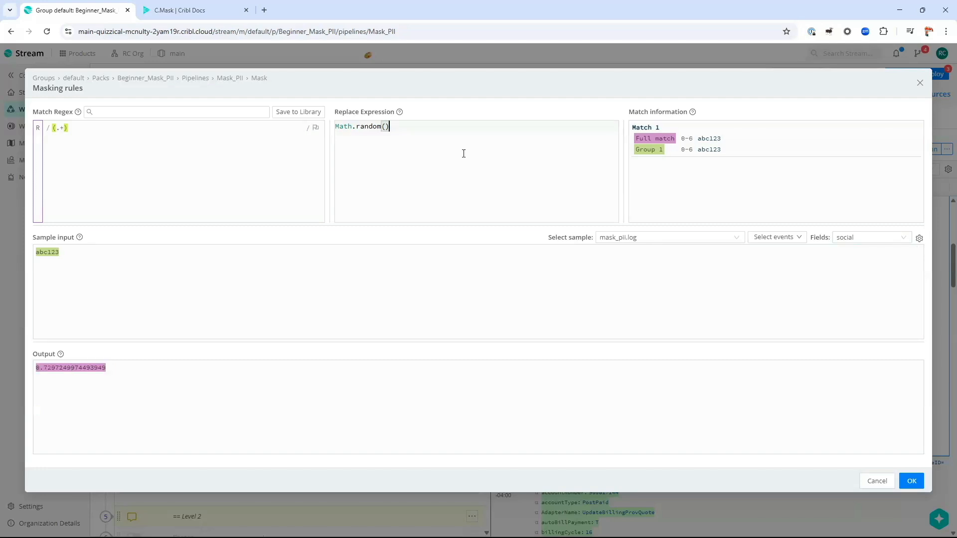
type("*1000000000")
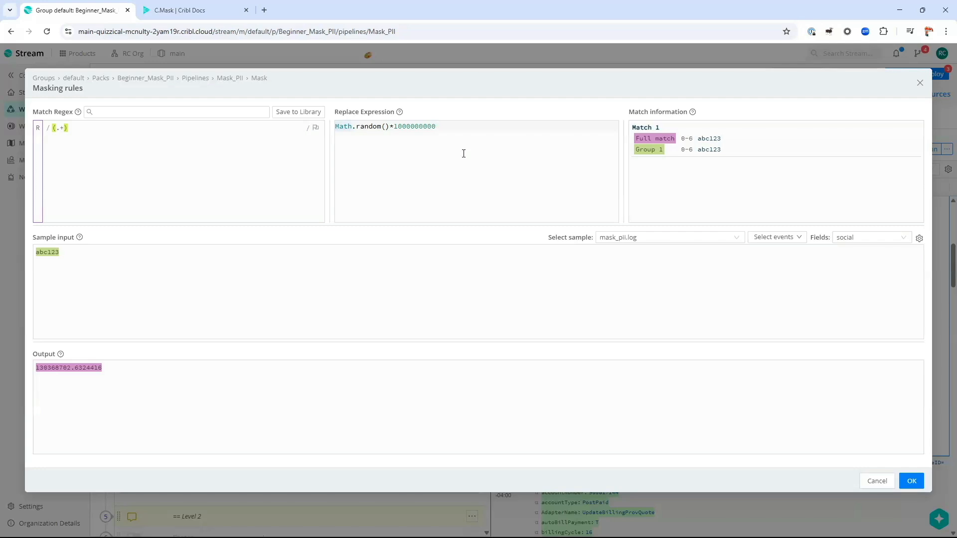
key("Home")
key("Return")
key("Up")
Step: Wrap the Math.random() multiplication in Math.round(...) on a single line
type("Math.rou")
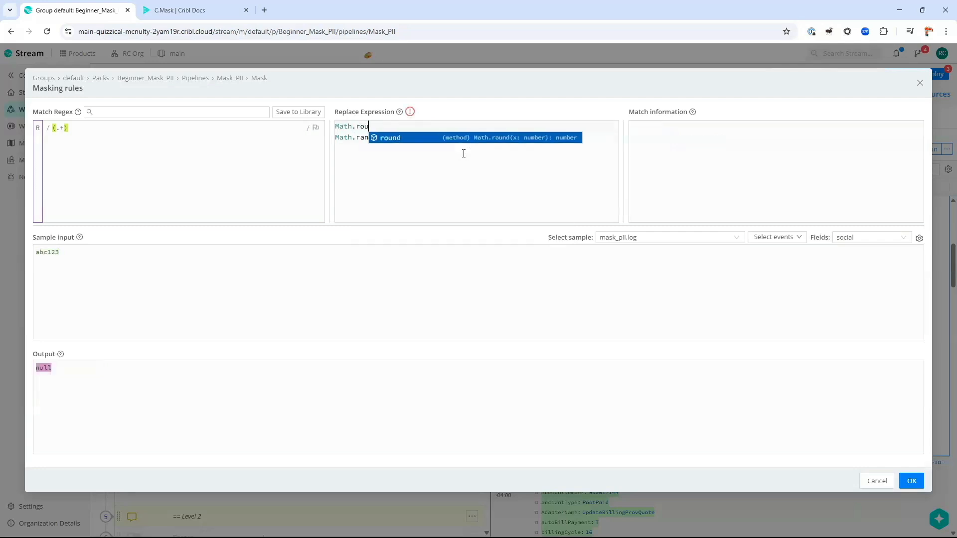
key("Return")
type("(")
key("Down")
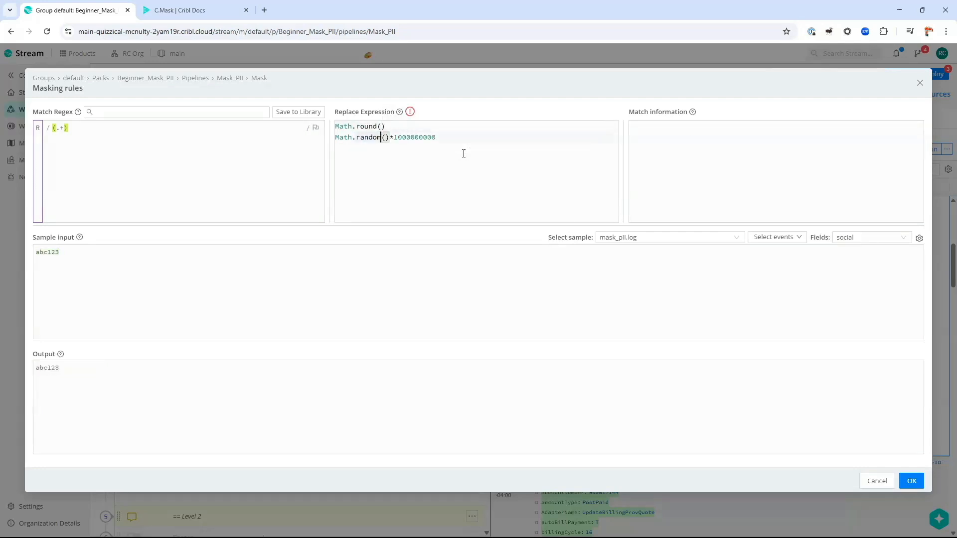
key("Home")
key("shift+End")
key("ctrl+x")
key("Up")
key("End")
key("Left")
key("ctrl+v")
key("End")
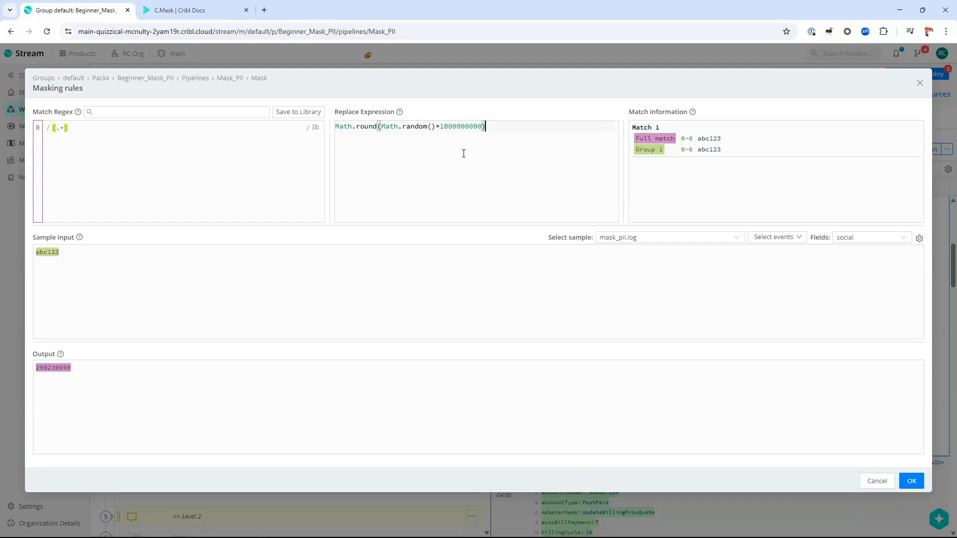
key("Return")
key("BackSpace")
key("ctrl+a")
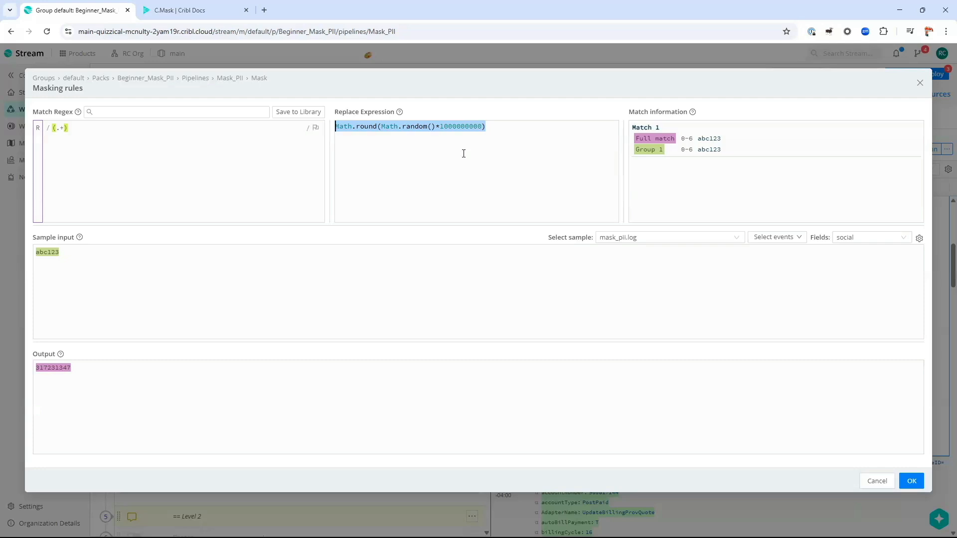
left_click(388, 162)
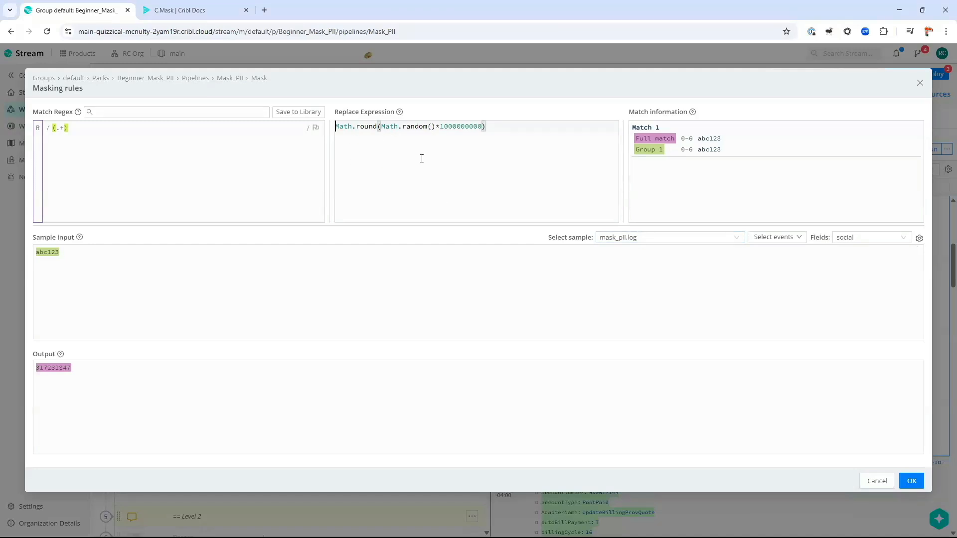
Step: Swap Math.round for Number.parseInt and drop a zero from the multiplier
key("ctrl+shift+Right")
key("ctrl+shift+Right")
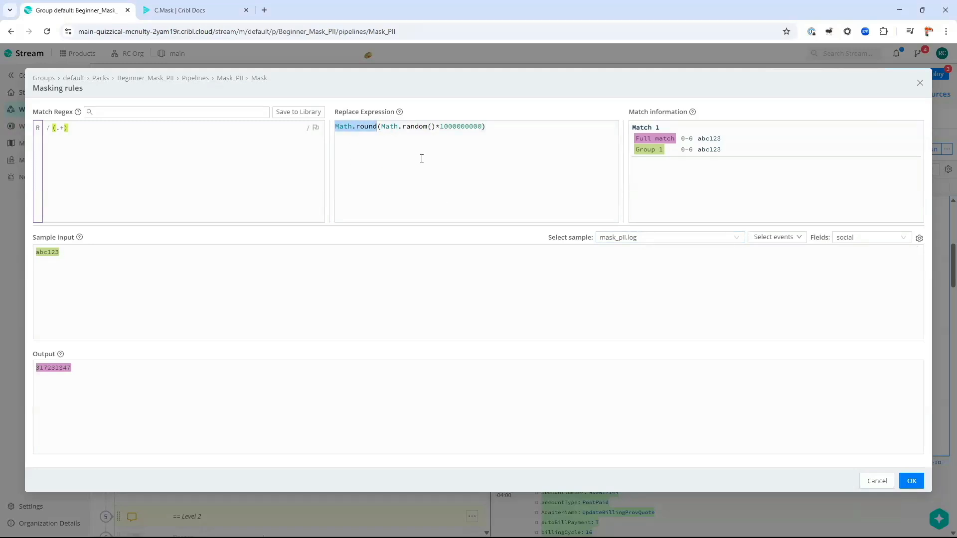
key("ctrl+a")
key("ctrl+v")
key("Home")
key("ctrl+shift+Right")
key("ctrl+shift+Right")
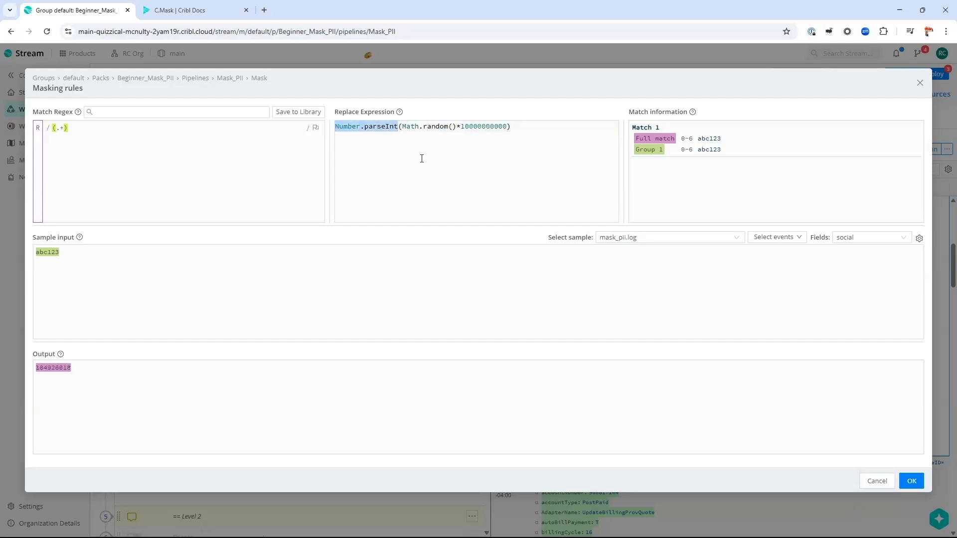
left_click(422, 159)
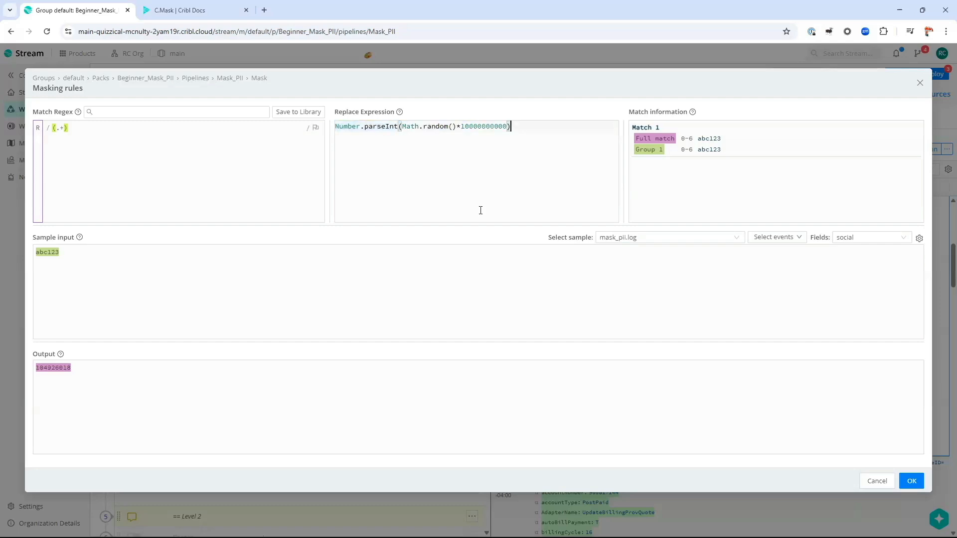
double_click(53, 368)
left_click(478, 197)
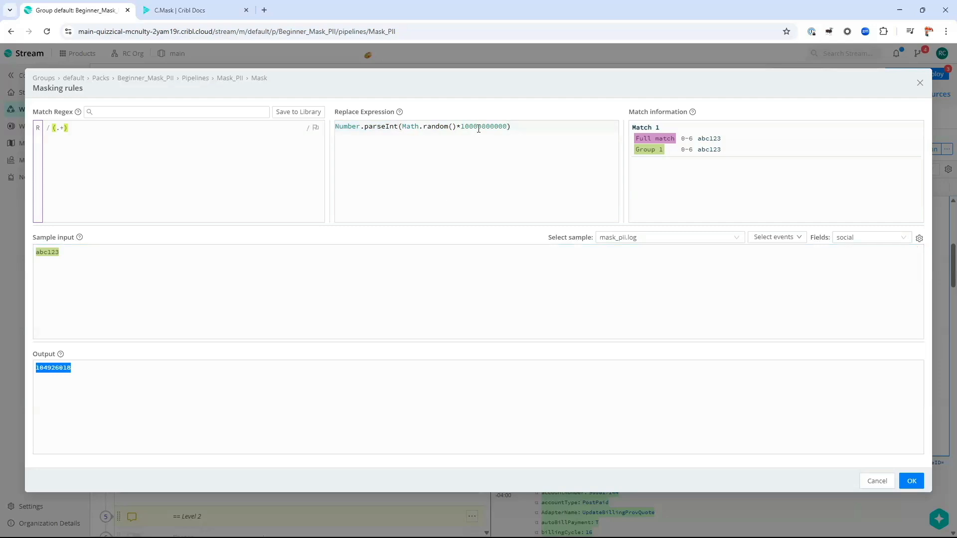
key("Delete")
key("Delete")
key("Delete")
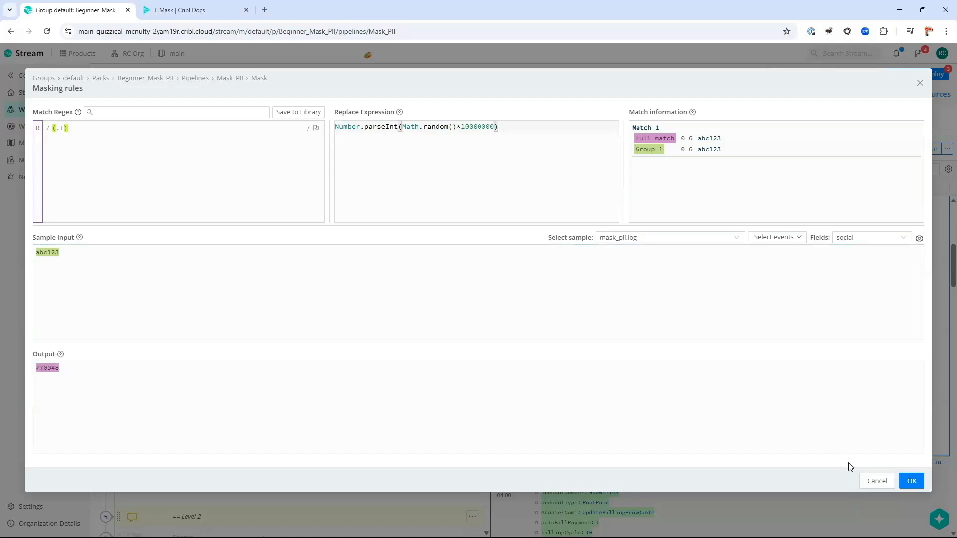
Step: Close the Masking rules dialog and collapse the fourth Mask function's settings
left_click(877, 481)
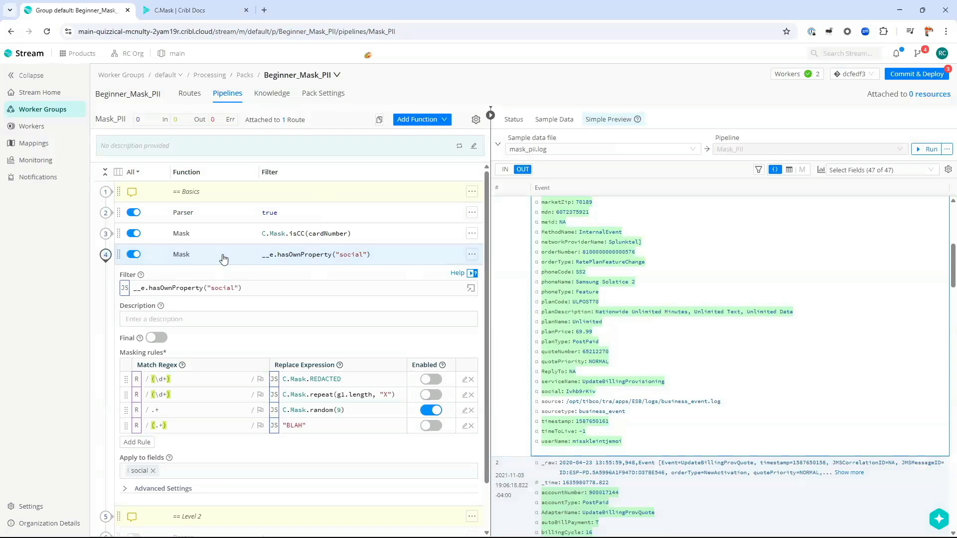
left_click(222, 255)
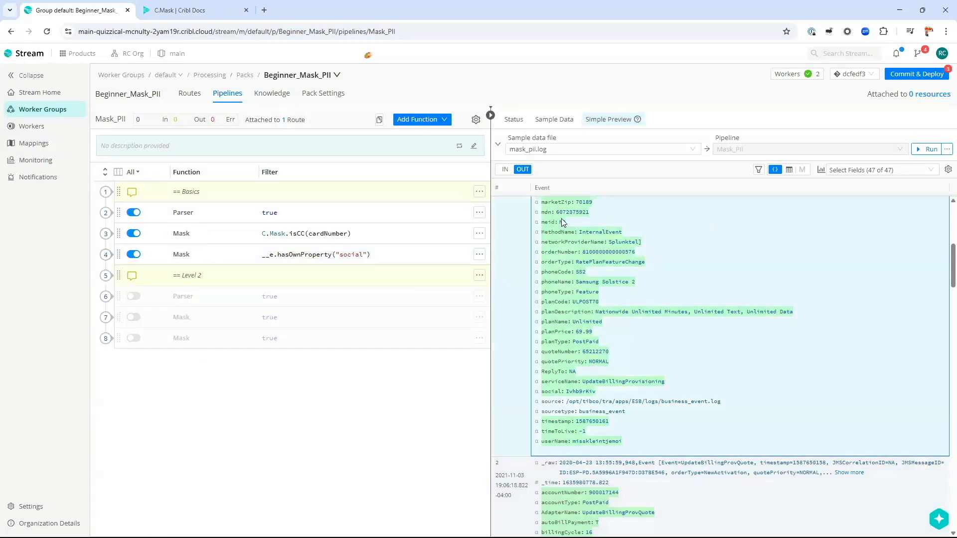
scroll(583, 379, "up", 6)
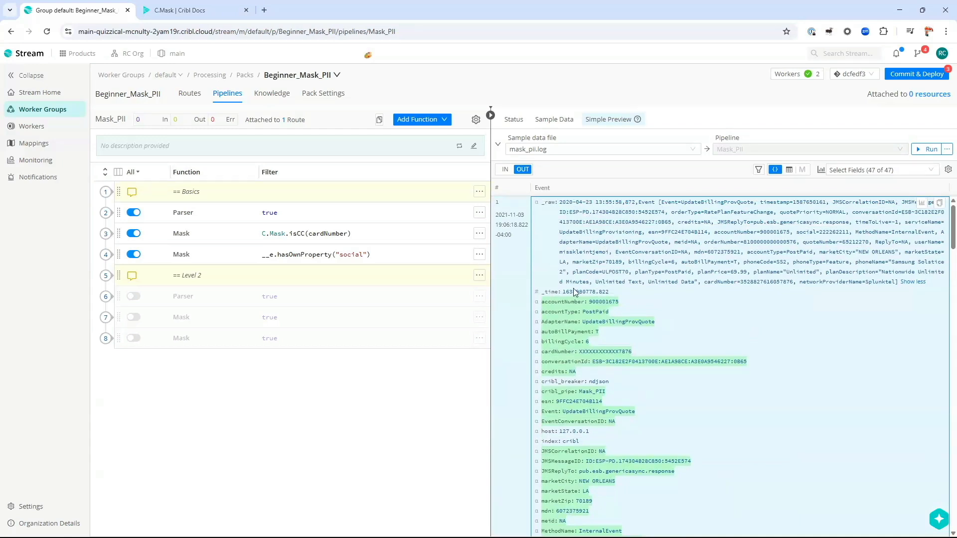
scroll(568, 309, "down", 1)
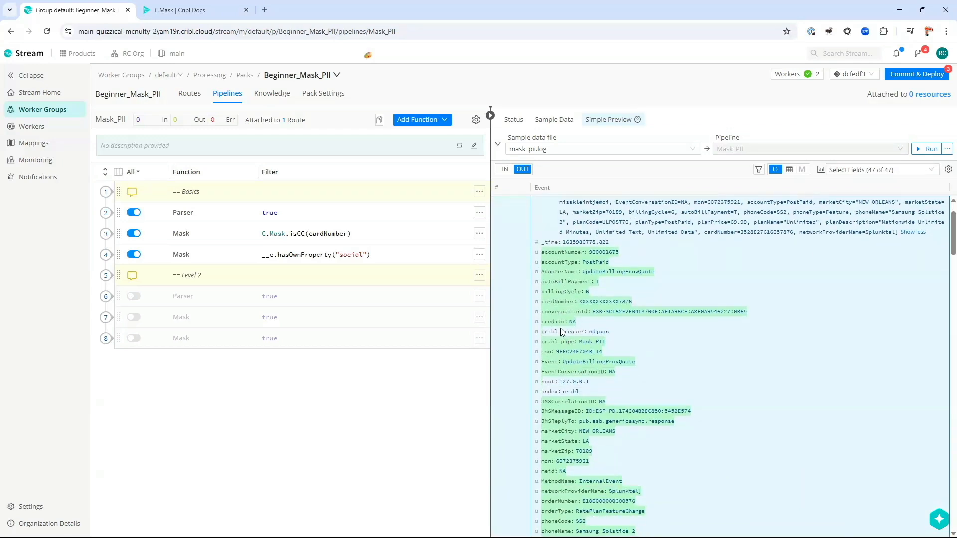
scroll(556, 249, "up", 1)
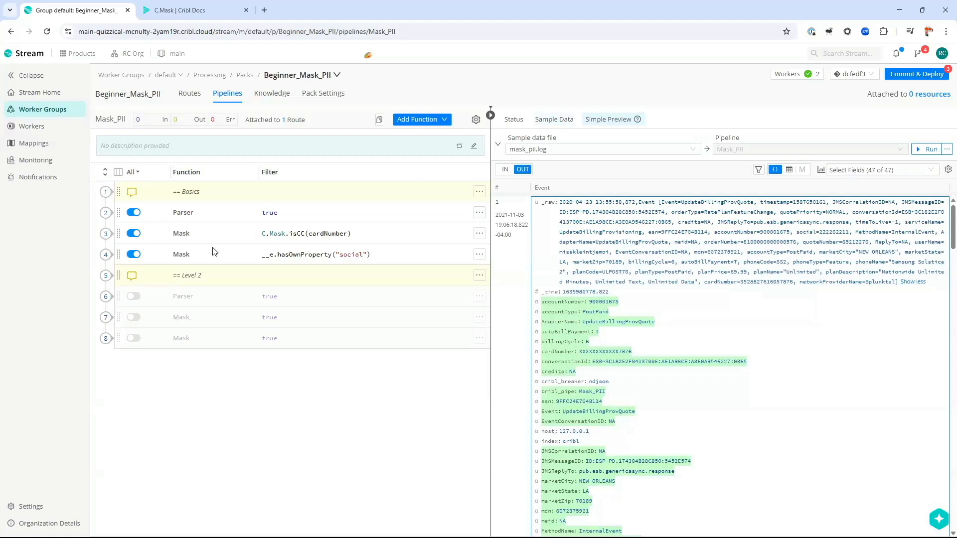
Step: Disable the Parser and both Mask functions, save Mask_PII, and list the Sample Data files
left_click(133, 212)
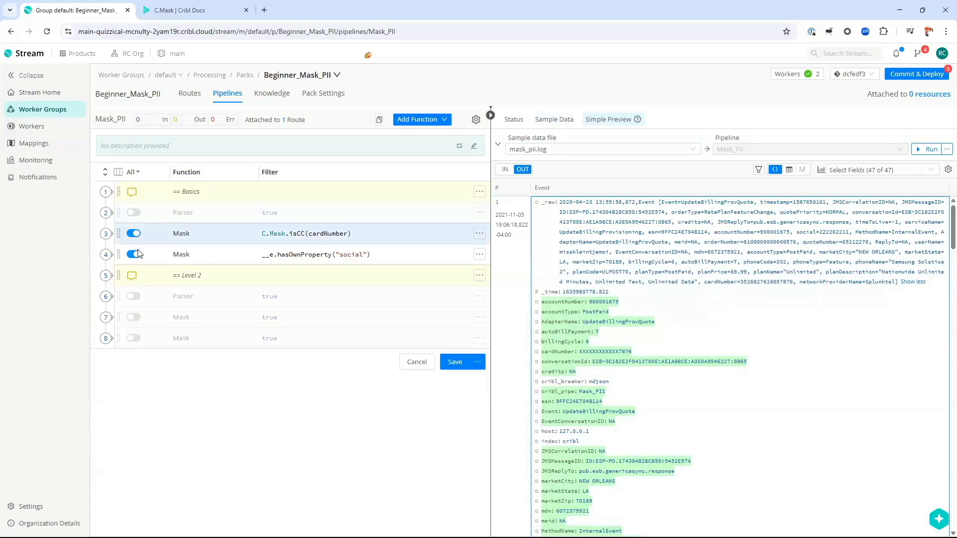
left_click(133, 234)
left_click(133, 254)
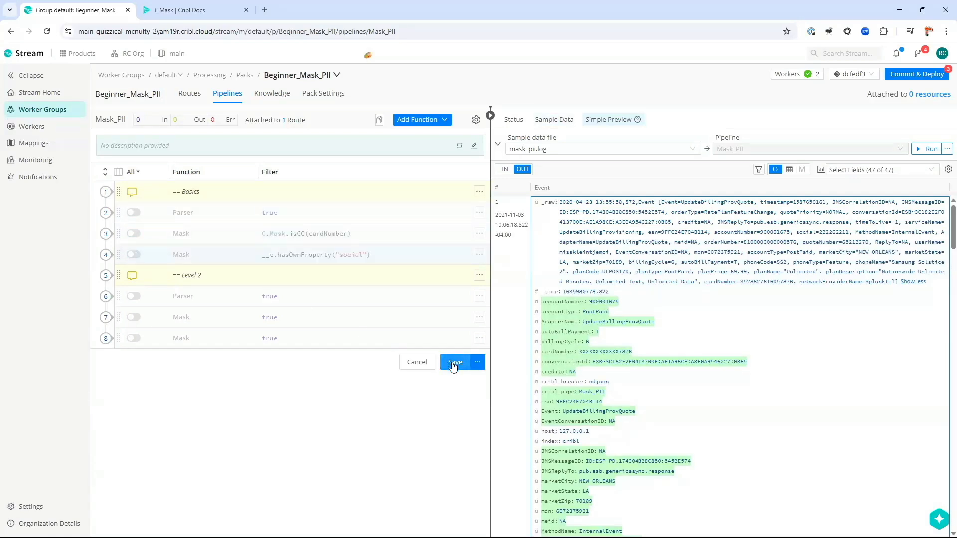
left_click(453, 366)
left_click(552, 123)
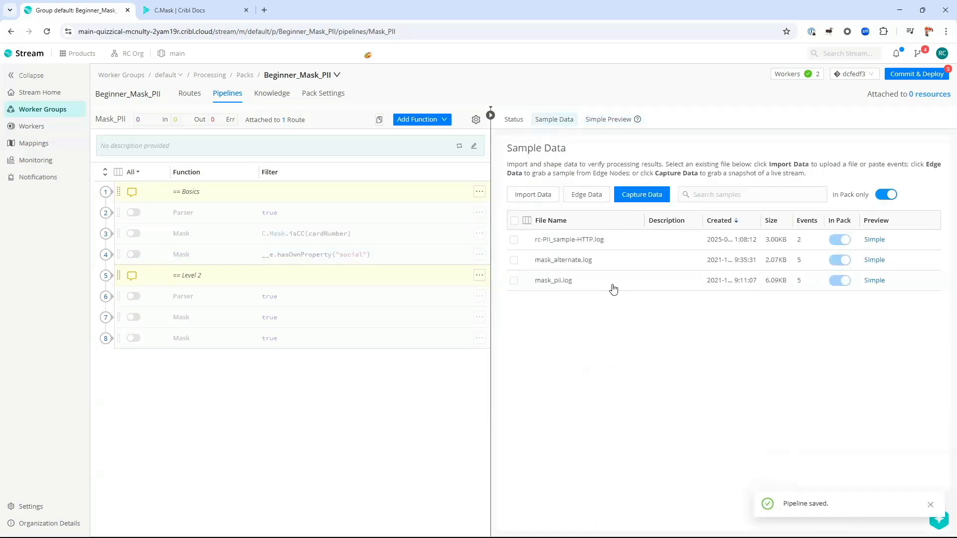
Step: Preview rc-PII_sample-HTTP.log and expand event 2's additionalInfo anomalyDetails entries 0 and 1
left_click(873, 239)
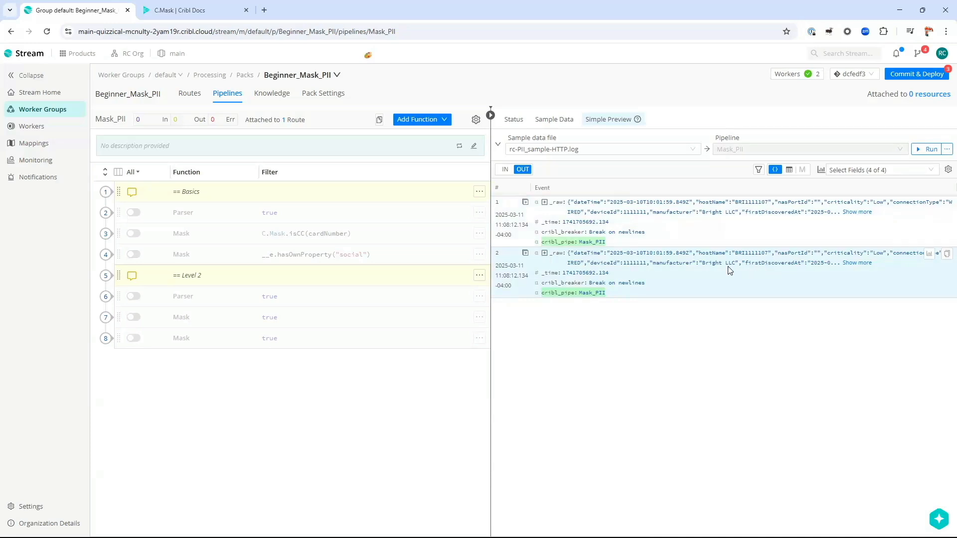
left_click(545, 254)
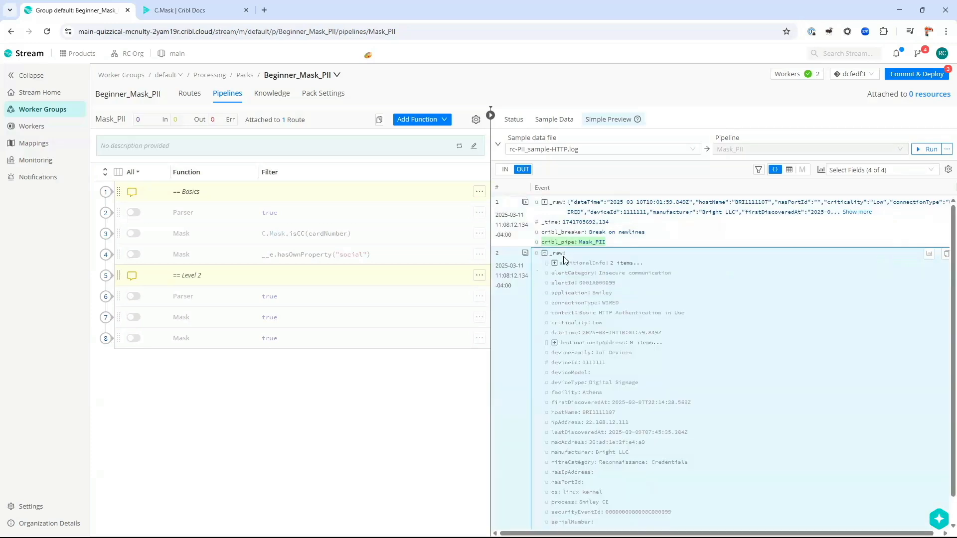
scroll(583, 409, "down", 1)
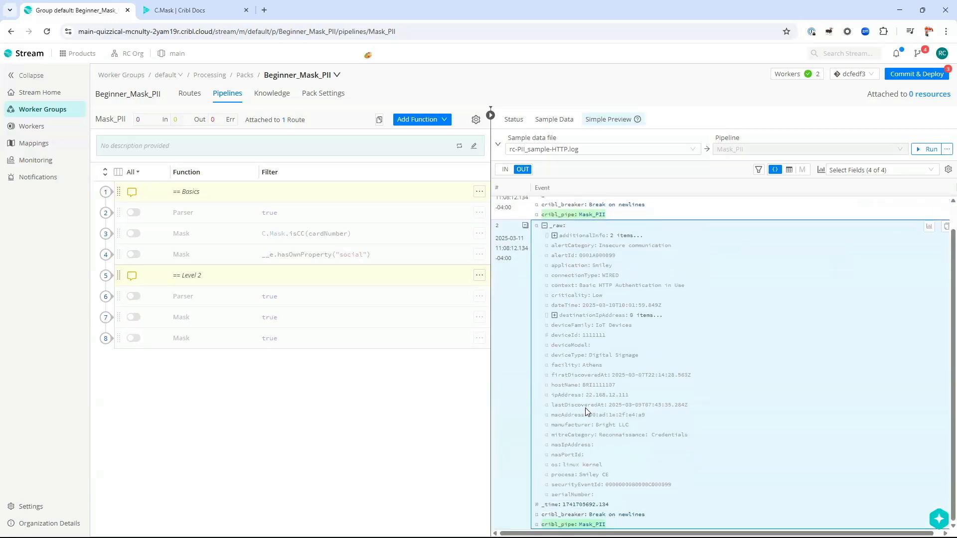
scroll(585, 407, "up", 1)
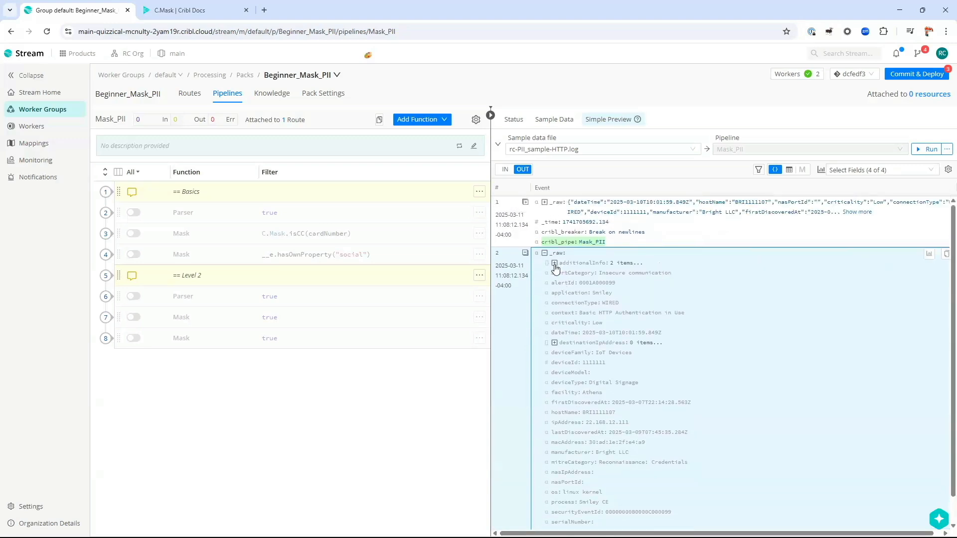
left_click(554, 263)
left_click(564, 273)
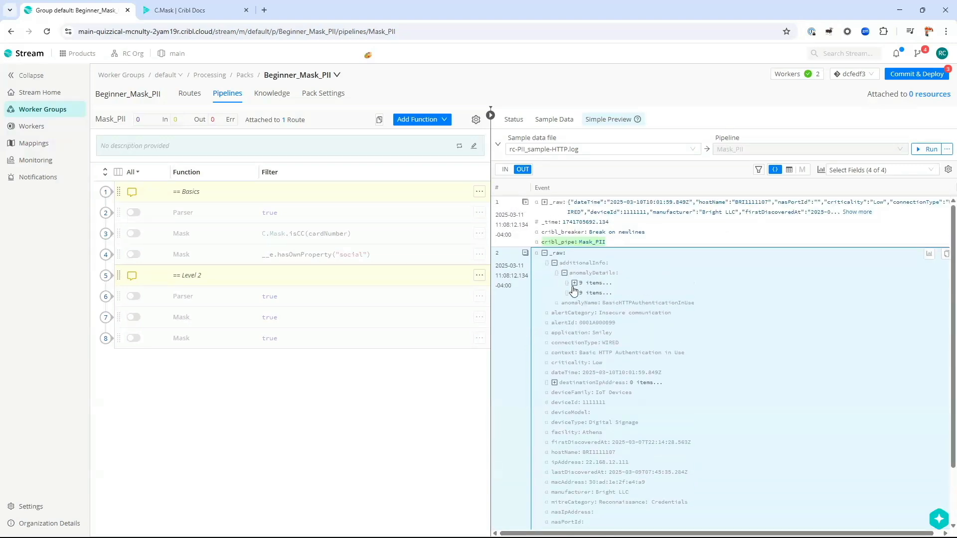
left_click(574, 293)
left_click(574, 283)
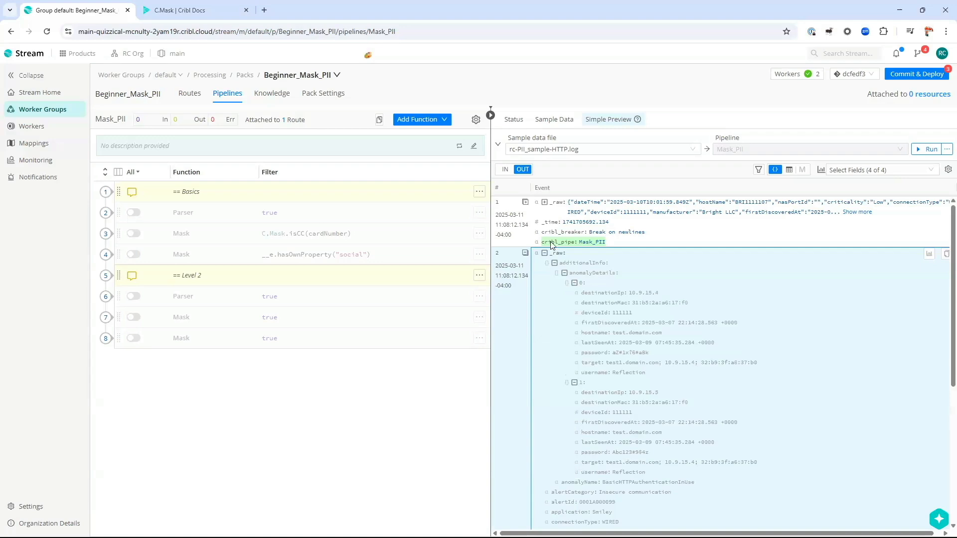
Step: Expand event 1's anomalyDetails and highlight its plaintext password field
left_click(545, 202)
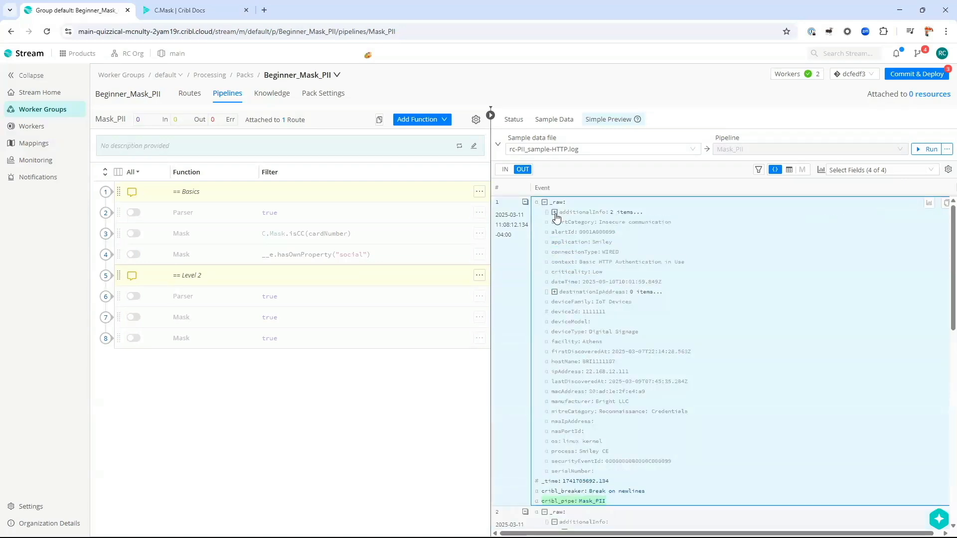
left_click(554, 213)
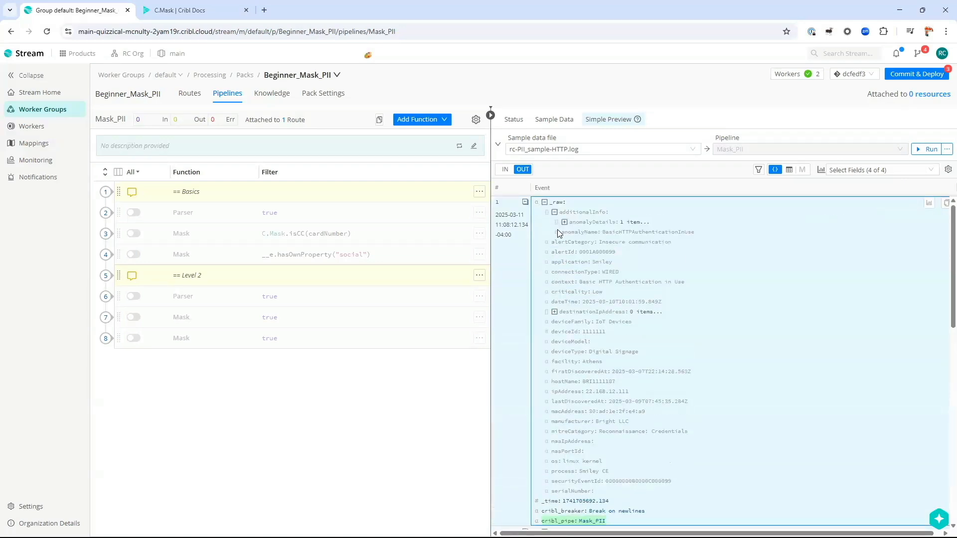
left_click(565, 223)
left_click(574, 233)
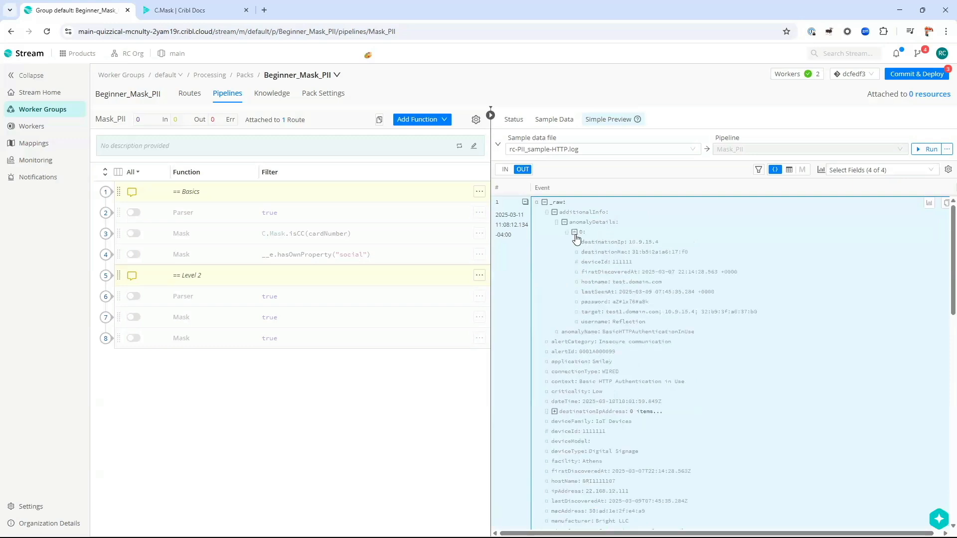
left_click_drag(569, 224, 618, 225)
left_click_drag(552, 223, 607, 247)
left_click(606, 248)
left_click_drag(581, 301, 663, 305)
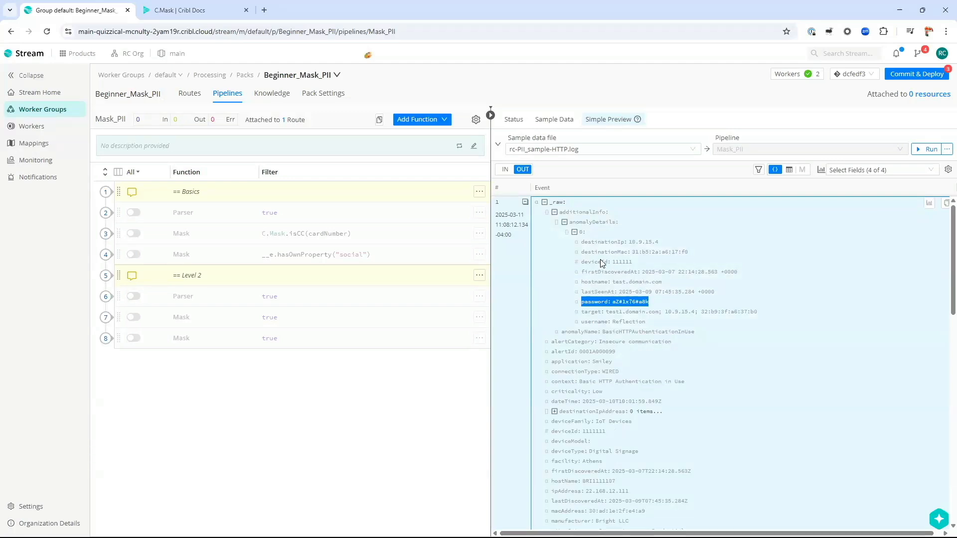
Step: Highlight both unmasked anomaly password values, then enable the Level 2 Parser function
scroll(607, 271, "down", 1)
scroll(607, 272, "down", 10)
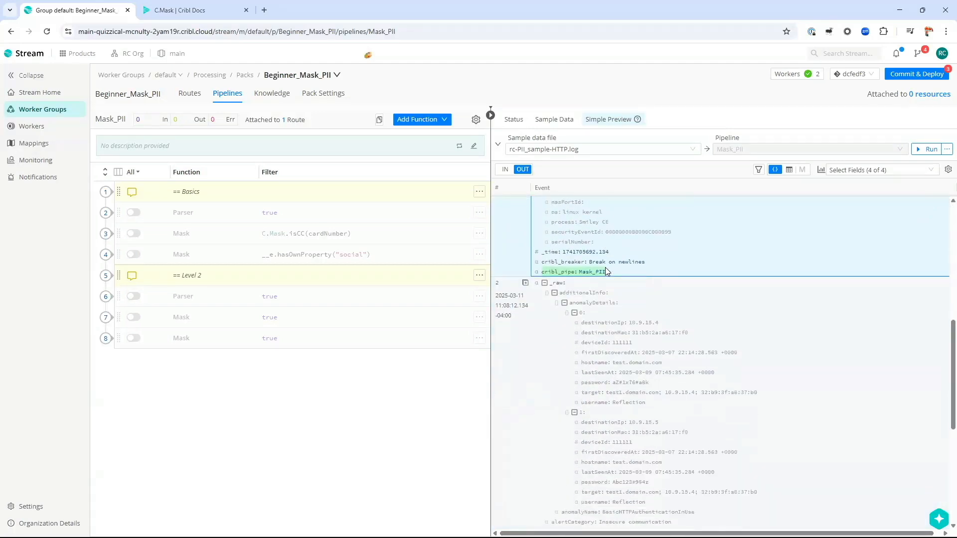
scroll(593, 309, "down", 2)
scroll(577, 351, "down", 1)
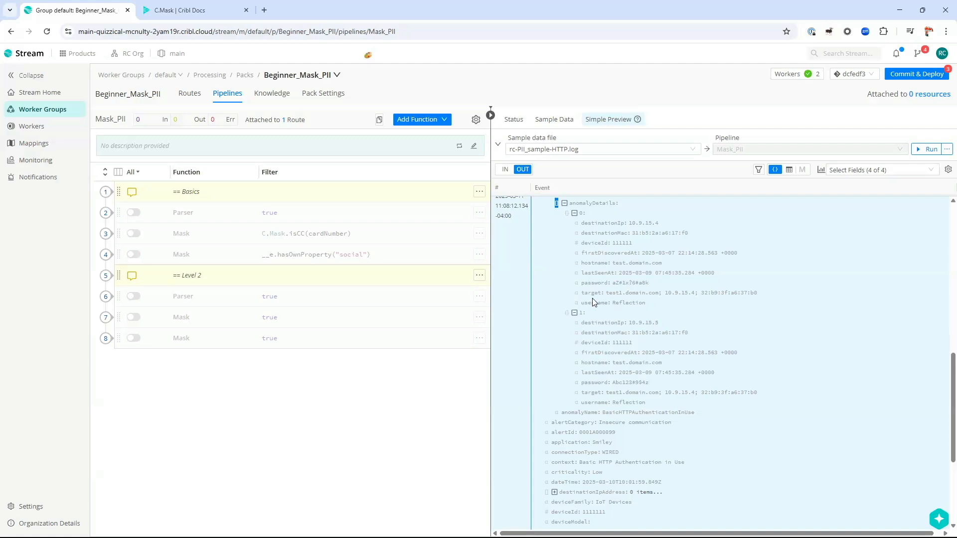
left_click_drag(580, 285, 656, 284)
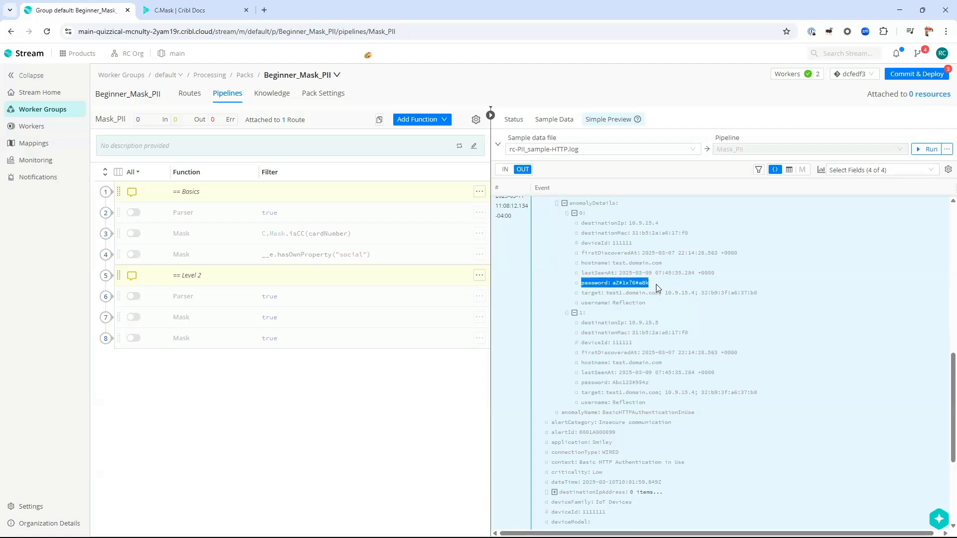
left_click_drag(579, 383, 666, 382)
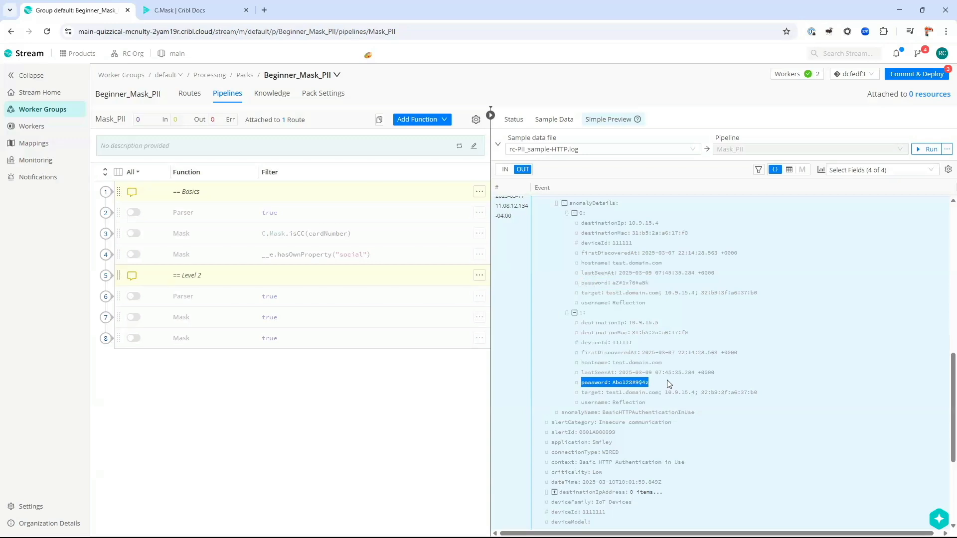
left_click(652, 388)
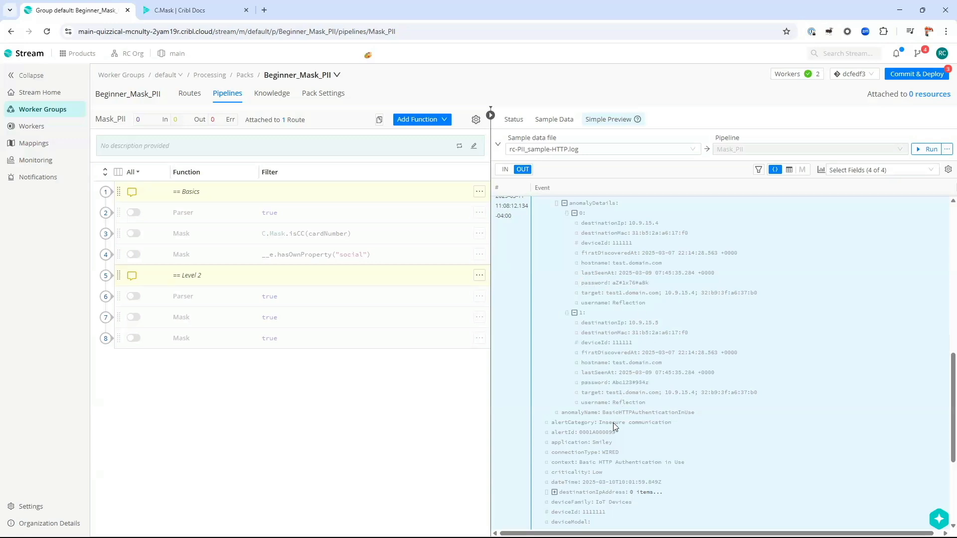
scroll(612, 423, "down", 5)
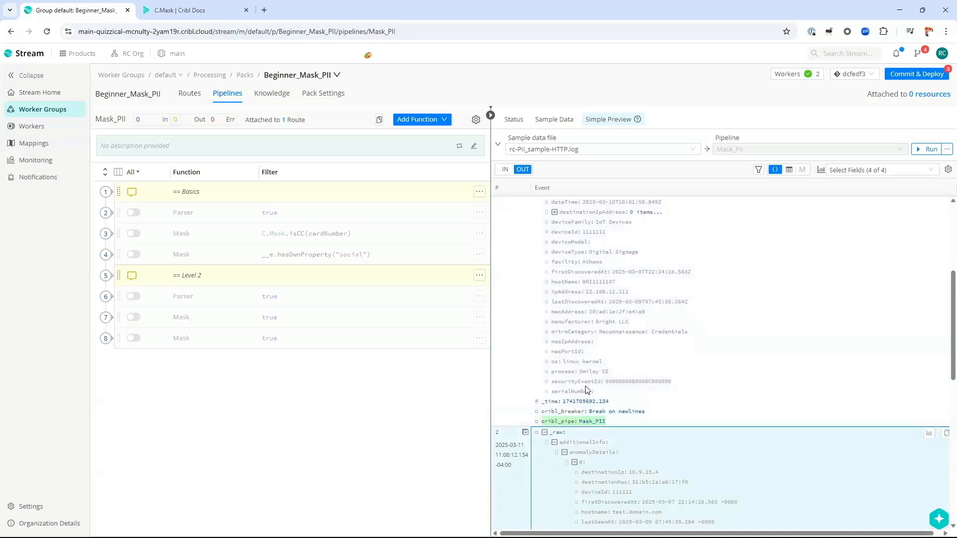
scroll(583, 343, "up", 4)
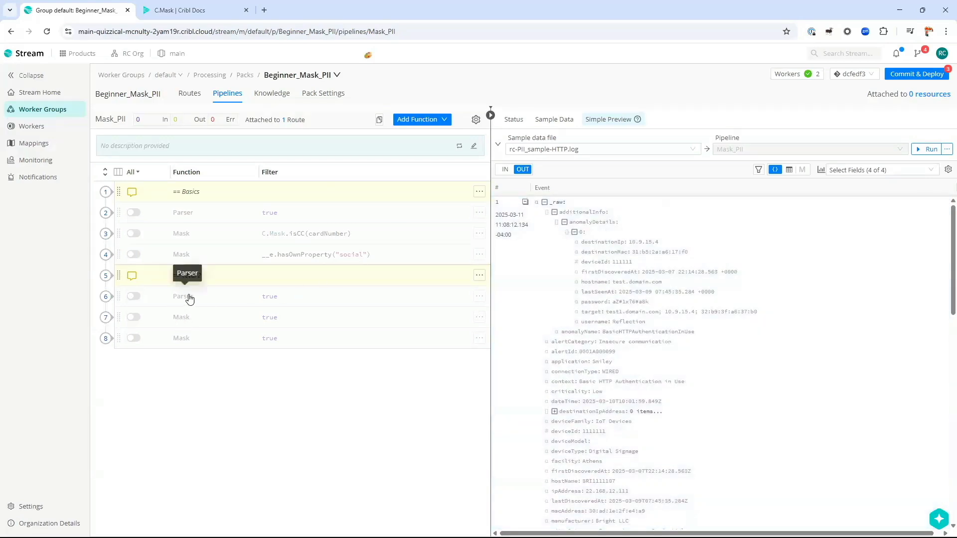
left_click(188, 298)
left_click(135, 297)
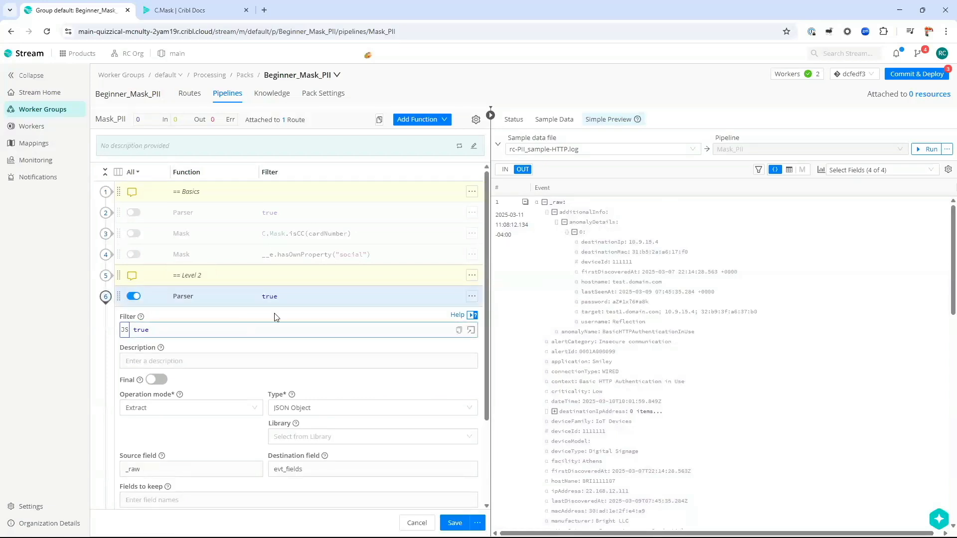
Step: Keep the Parser's destination field as evt_fields and save the pipeline
left_click(544, 202)
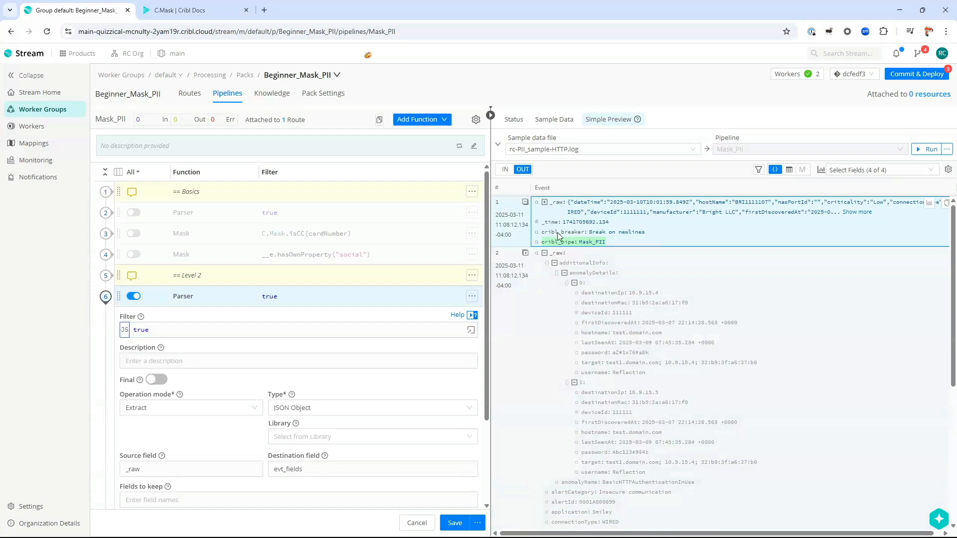
left_click(279, 361)
scroll(210, 325, "down", 3)
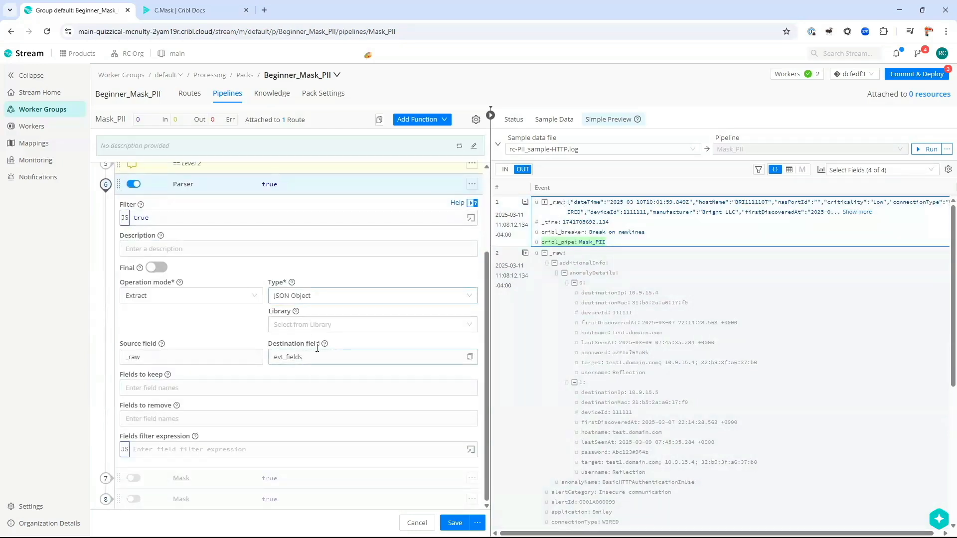
double_click(324, 358)
left_click(324, 358)
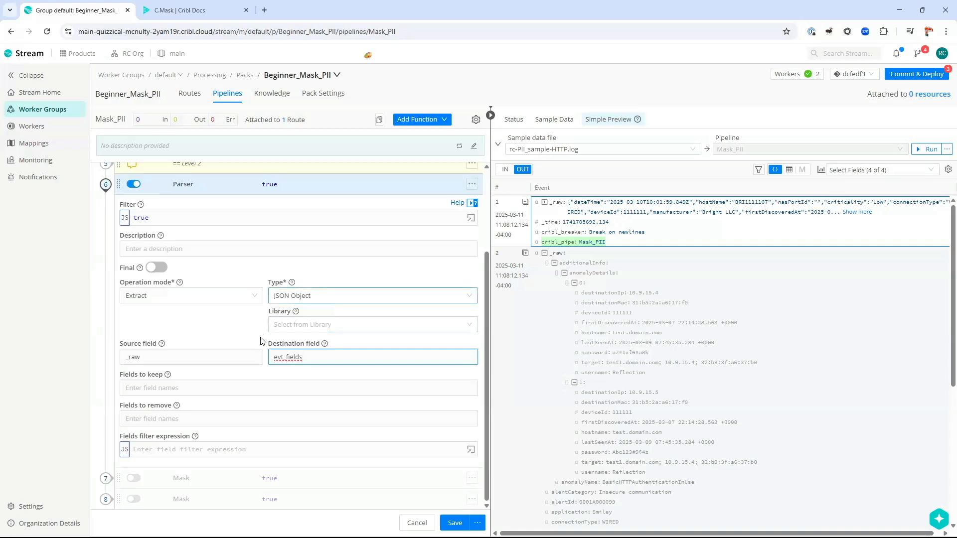
left_click(444, 522)
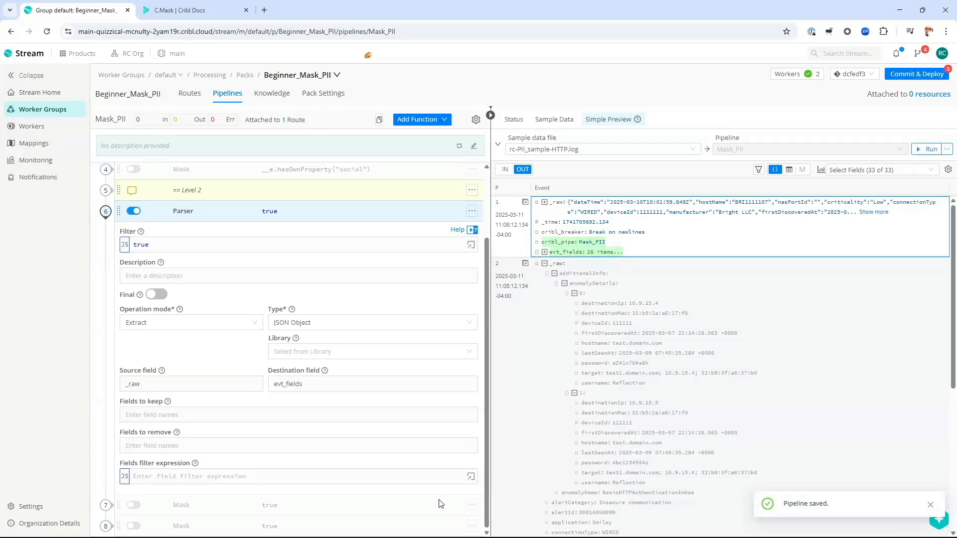
Step: Expand evt_fields, additionalInfo, anomalyDetails and item 0 to show the first password, then close the Parser
left_click(544, 251)
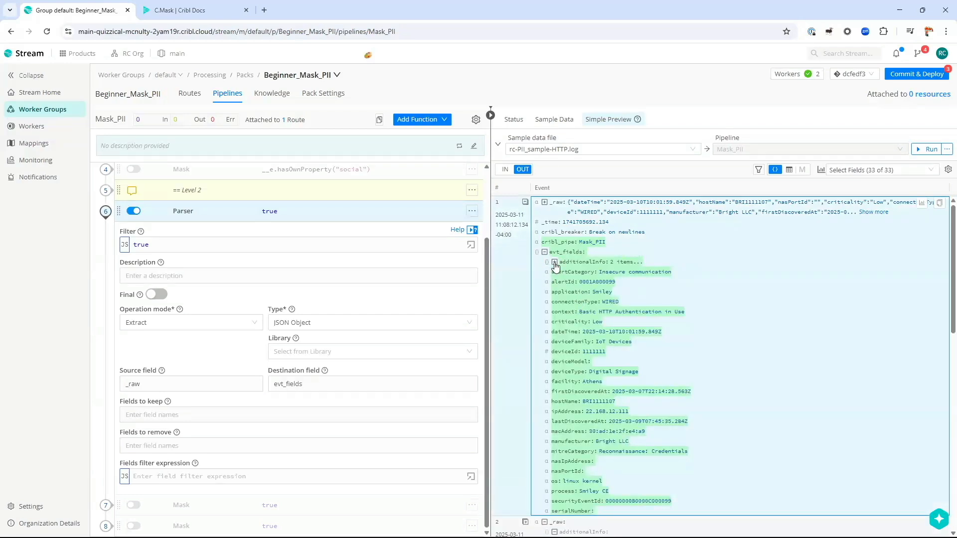
left_click(554, 262)
left_click(564, 272)
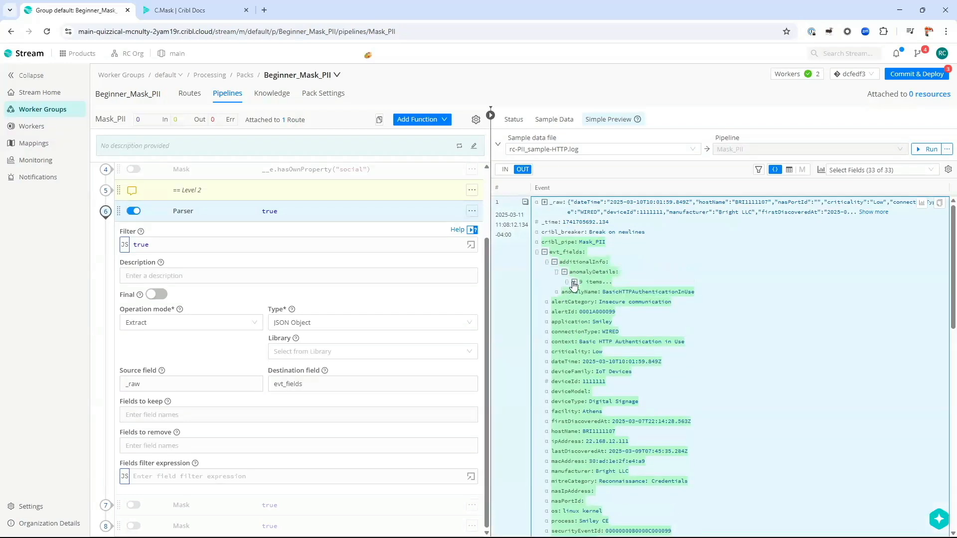
left_click(574, 282)
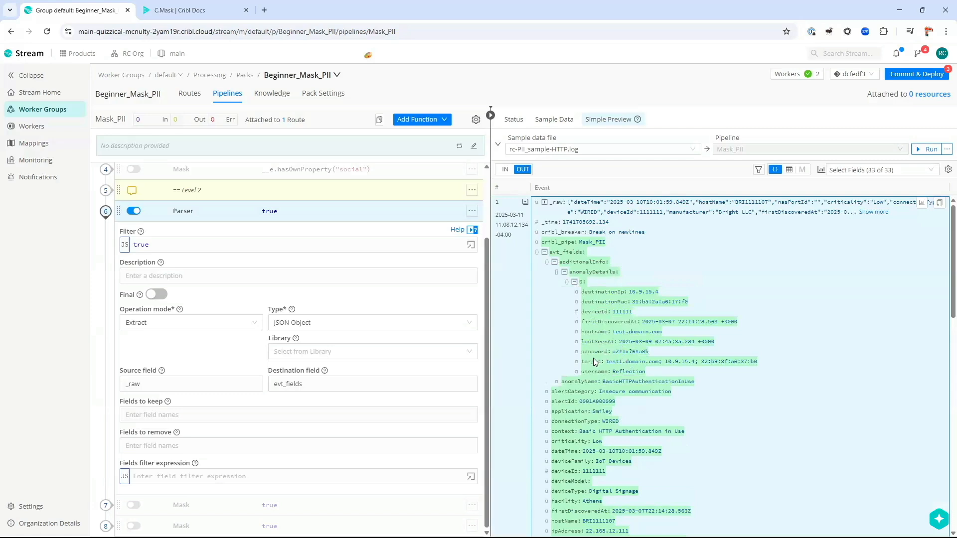
left_click_drag(581, 352, 608, 352)
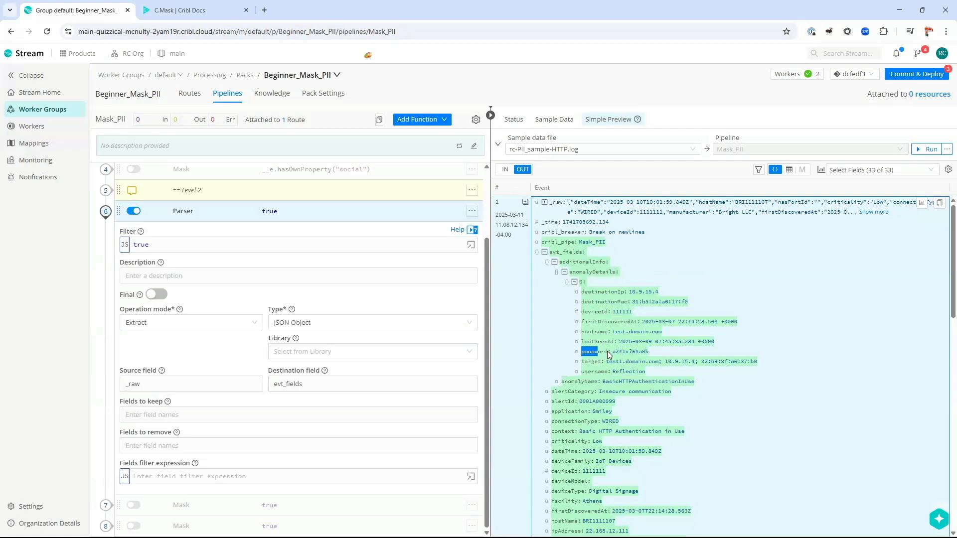
left_click(557, 272)
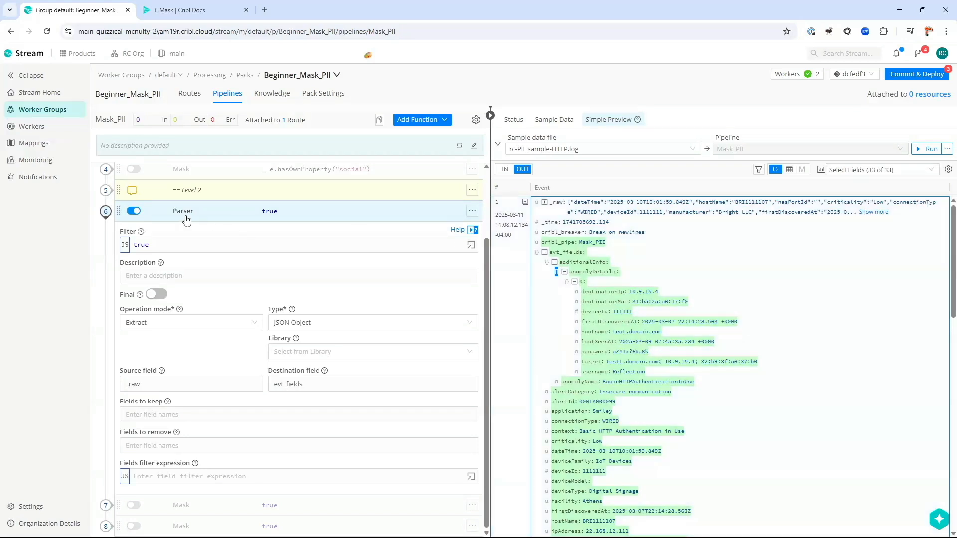
left_click(185, 215)
Step: Enable the Level 2 Mask, remove its password target field and delete the second masking rule
left_click(184, 321)
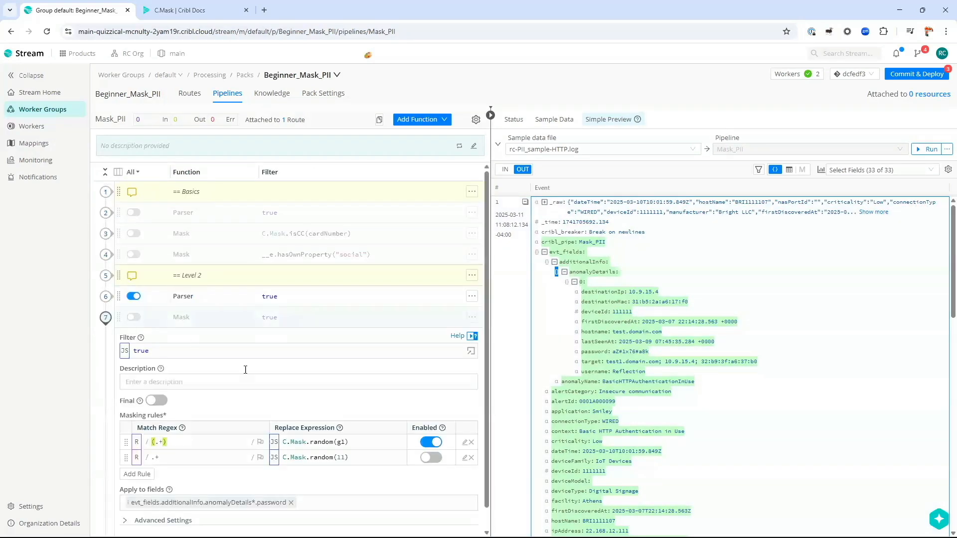
left_click(133, 317)
scroll(260, 427, "down", 1)
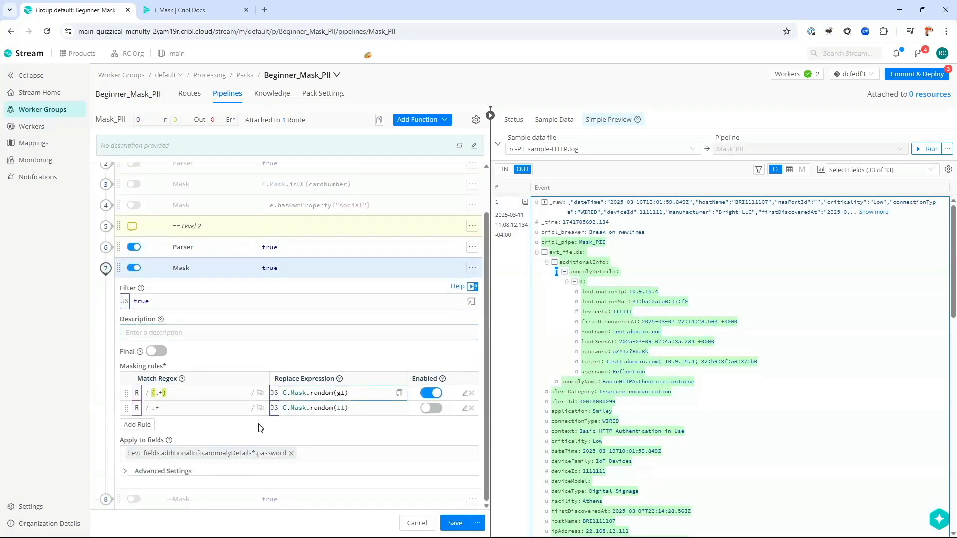
left_click(291, 453)
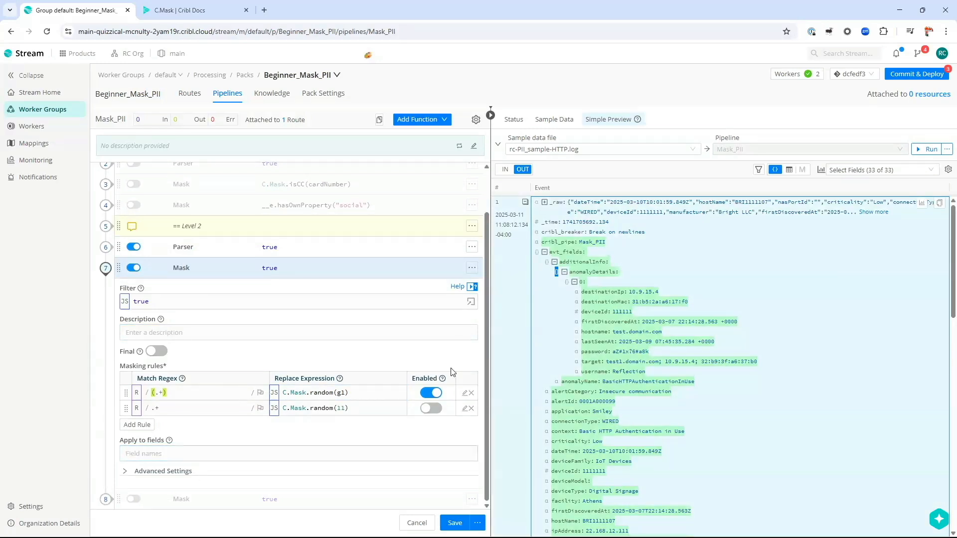
left_click(471, 409)
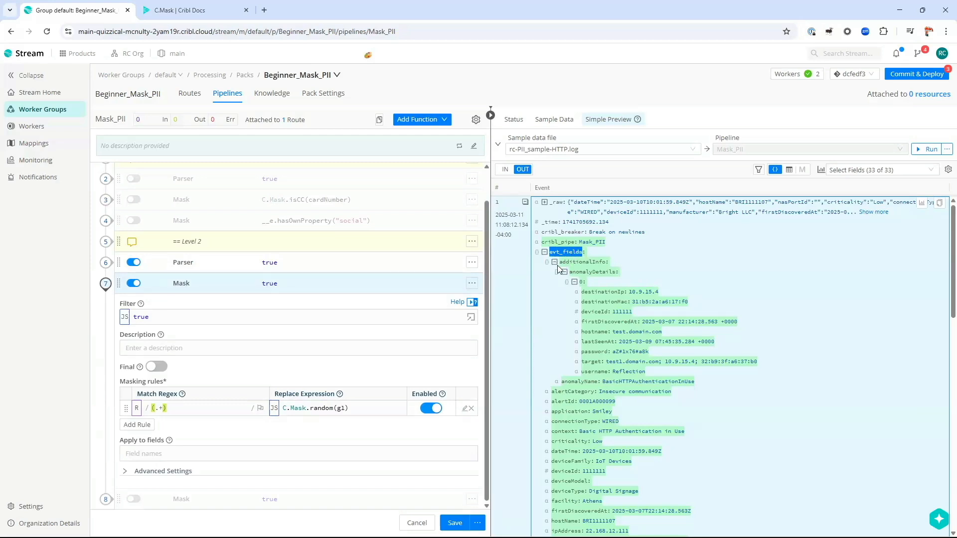
left_click_drag(558, 262, 616, 273)
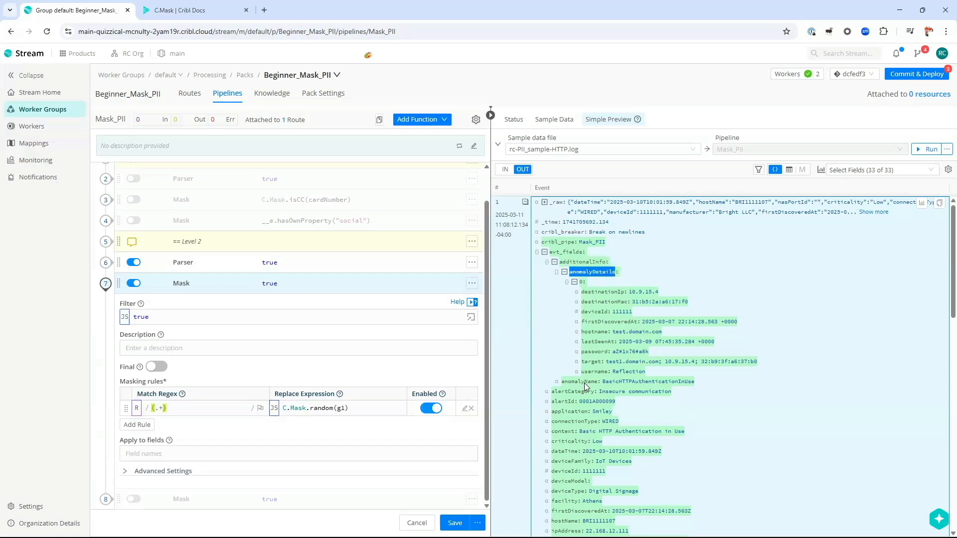
left_click(564, 271)
left_click_drag(562, 282, 598, 288)
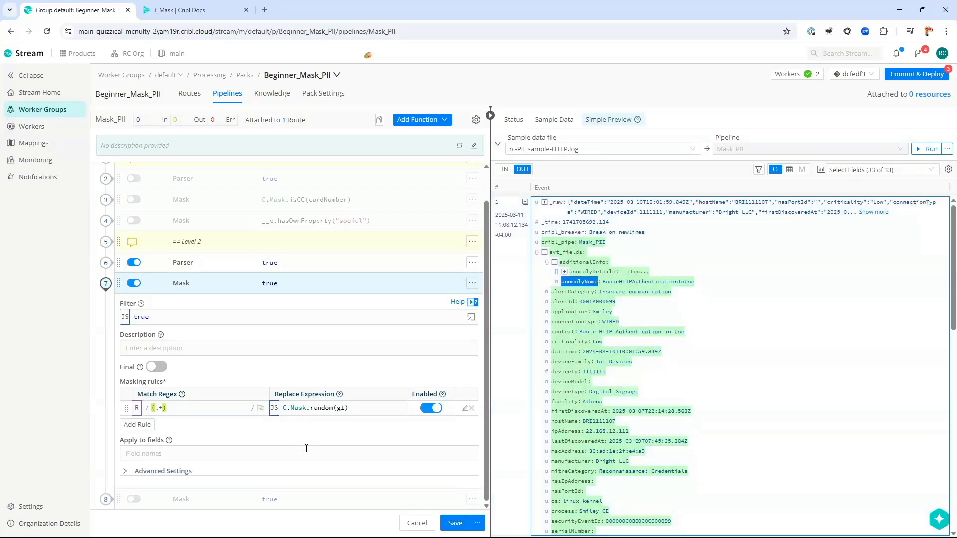
Step: Add evt_fields.additionalInfo.anomalyName to the Mask's Apply to fields
left_click(310, 451)
left_click(408, 426)
type("ev")
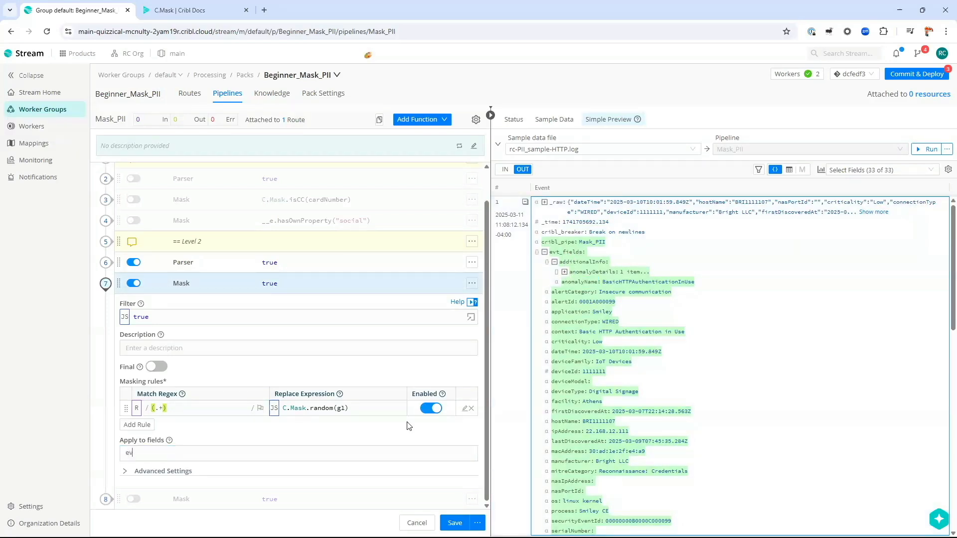
type("t_fields.additionalInfo.anomalyName")
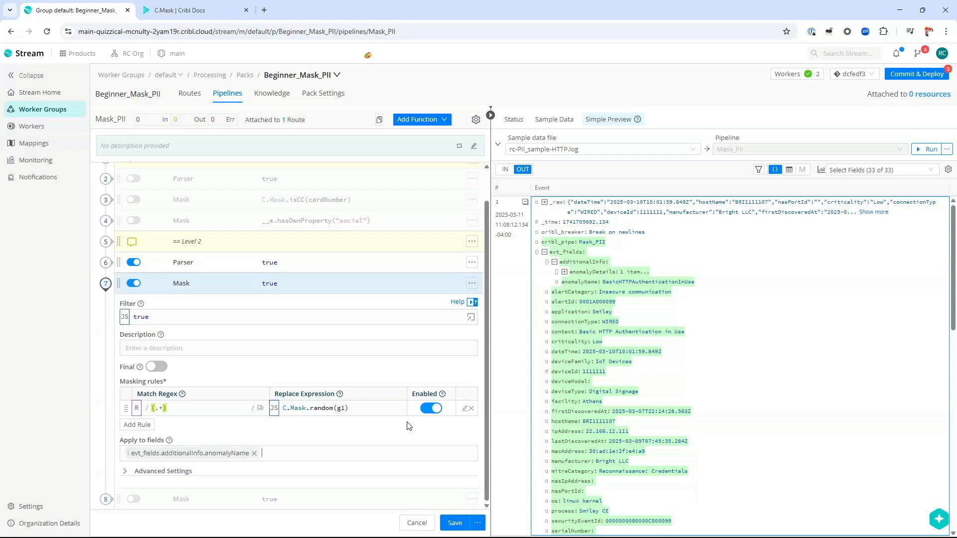
key("Return")
Step: Review the rule's match regex and replace expression, save, and check the randomized anomalyName
left_click(192, 410)
key("ctrl+a")
left_click(363, 408)
left_click(455, 523)
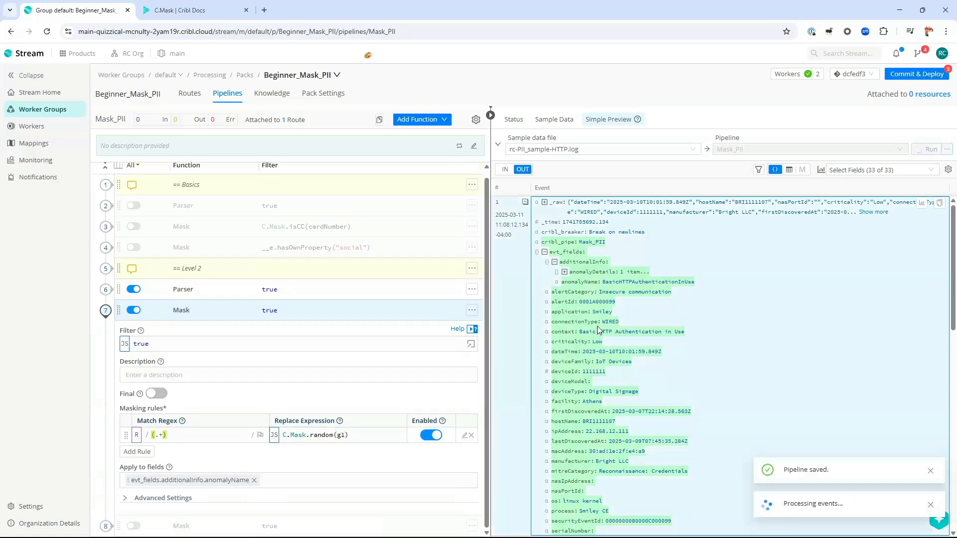
double_click(677, 282)
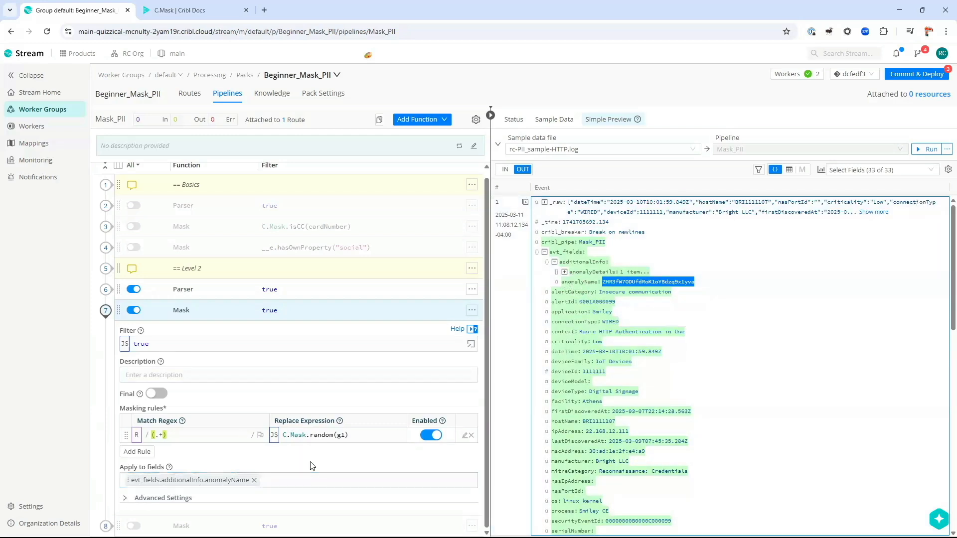
left_click(577, 252)
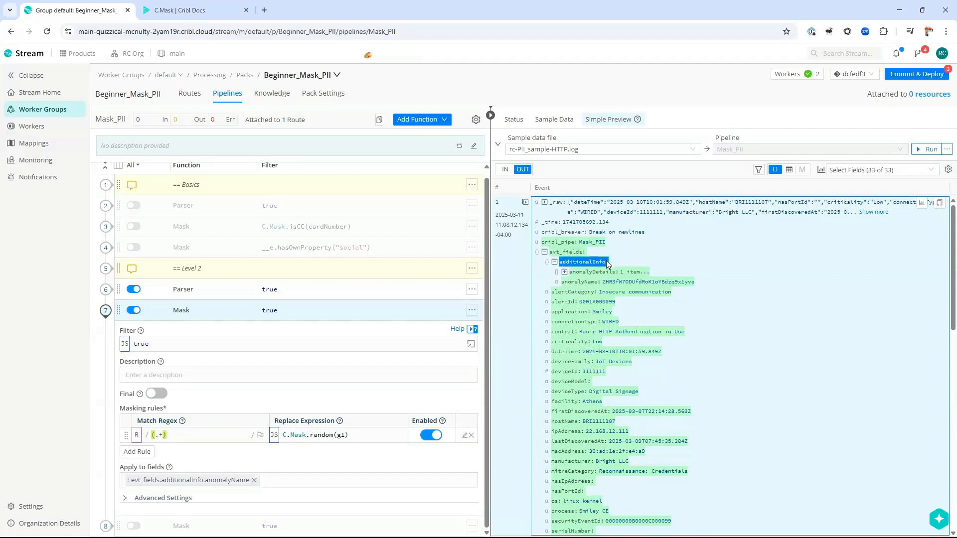
left_click(564, 308)
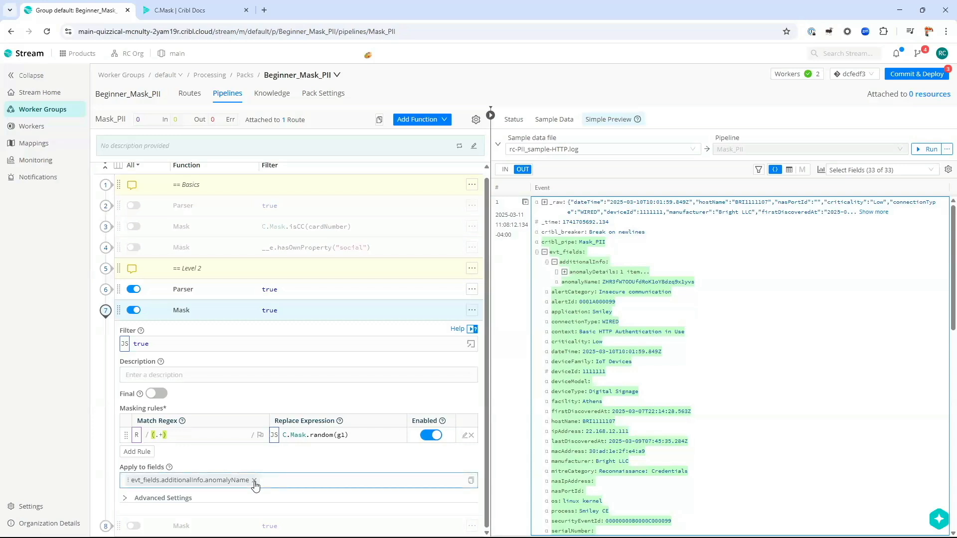
Step: Replace the Mask target with evt_fields.additionalInfo.anomalyDetails[0].password, save, and check the preview password
left_click(254, 480)
left_click(564, 272)
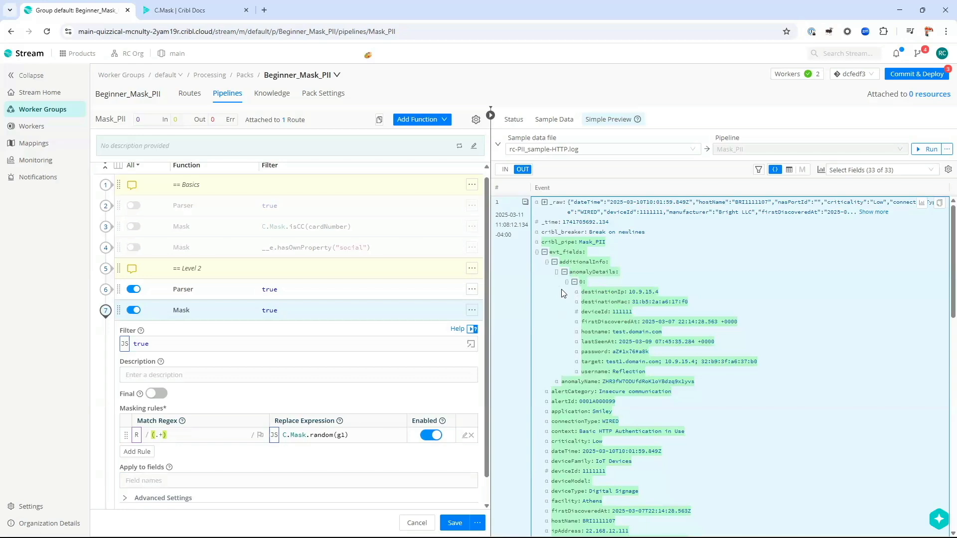
left_click(321, 480)
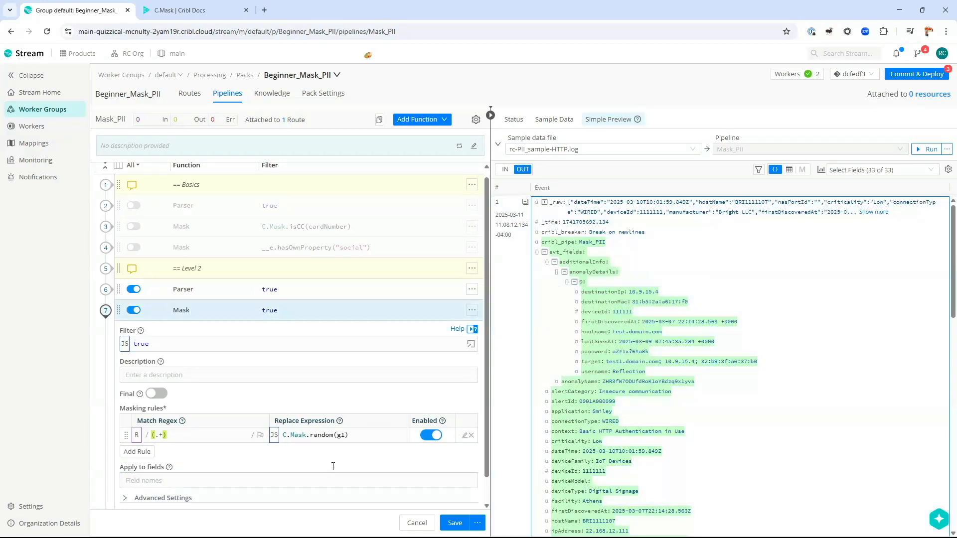
type("evt_fields.additionalInfo.anomalyDetails")
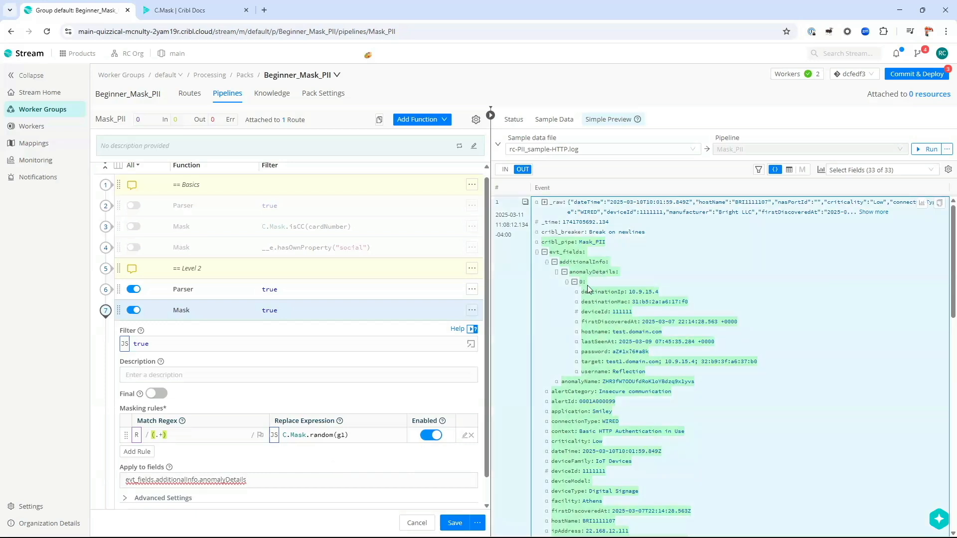
left_click(338, 479)
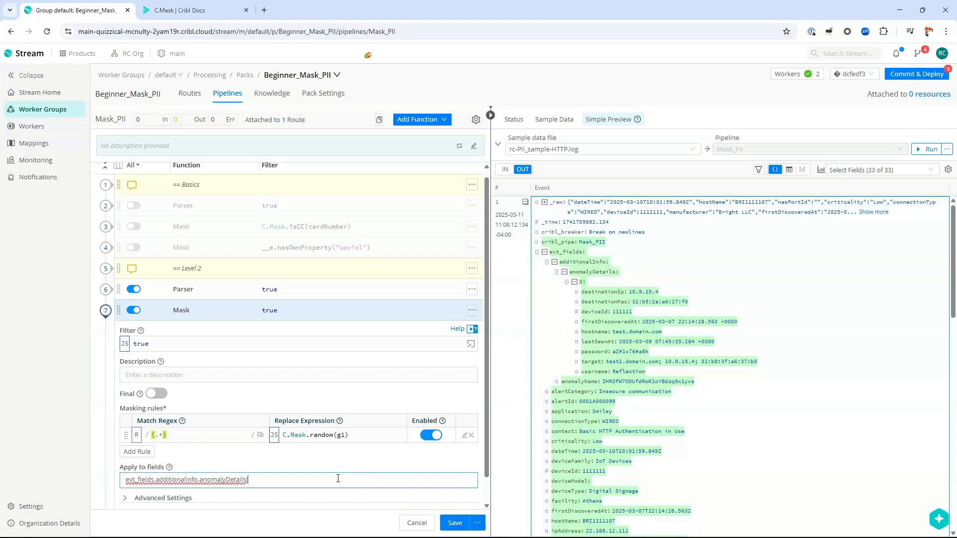
type("[0].password")
key("Return")
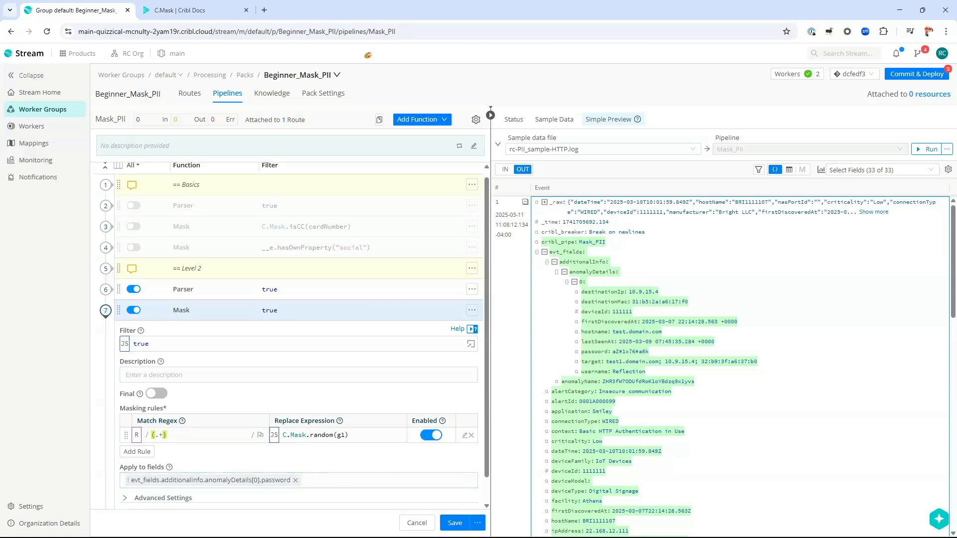
left_click(455, 523)
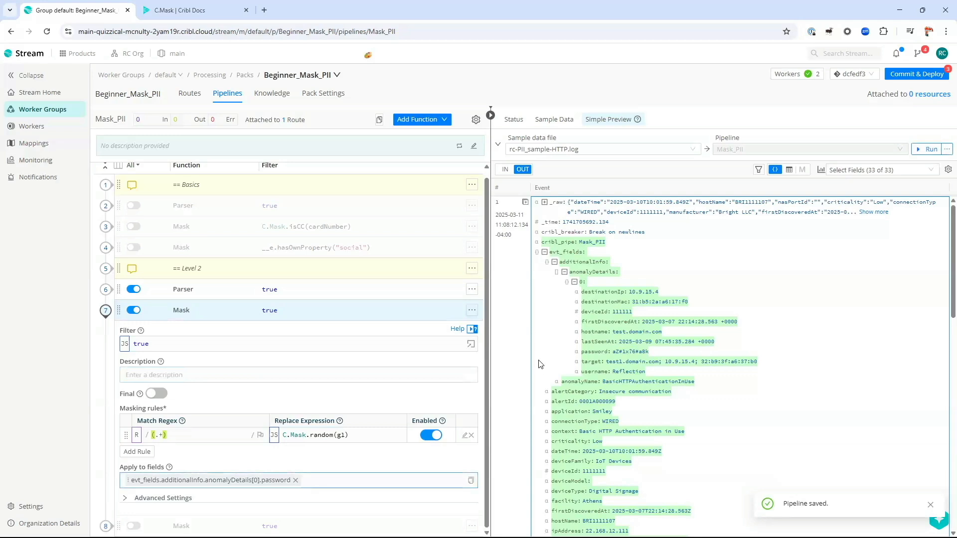
left_click_drag(580, 352, 670, 351)
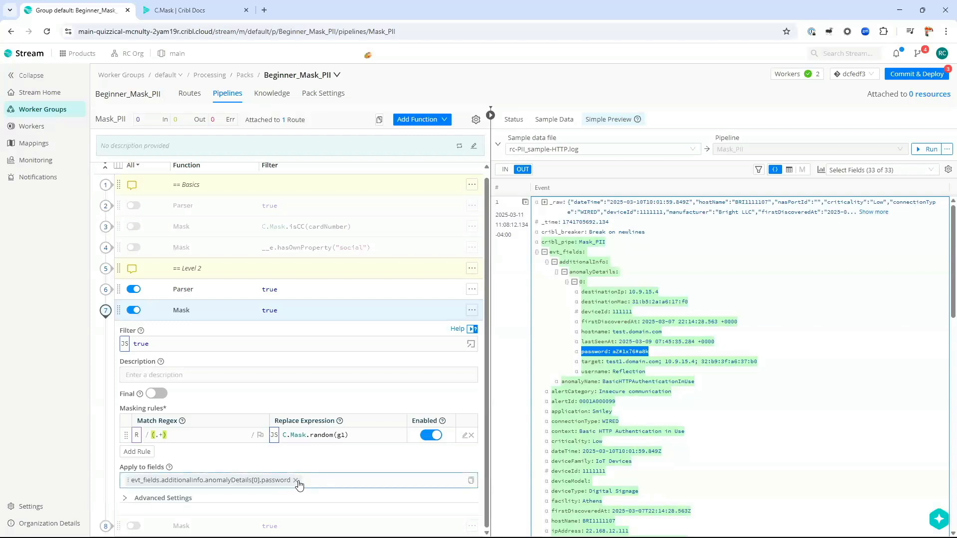
Step: Try target evt_fields.additionalinfo.anomalyDetails.password, save, then remove it when the password stays unmasked
left_click(296, 481)
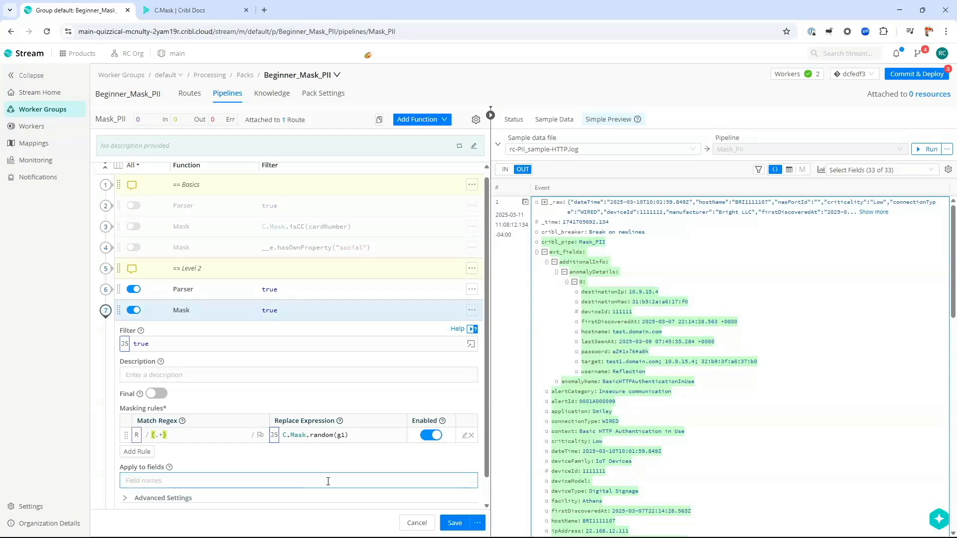
left_click(459, 437)
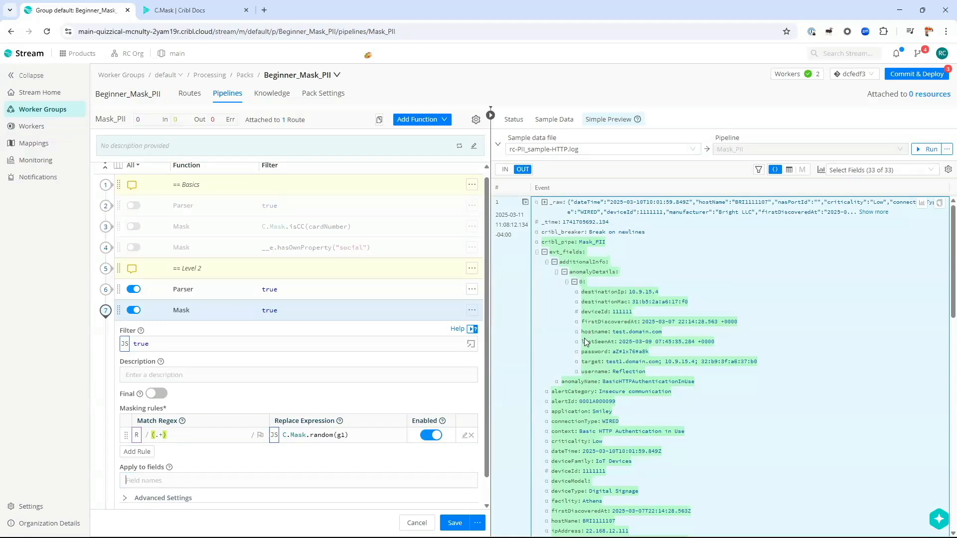
left_click(330, 475)
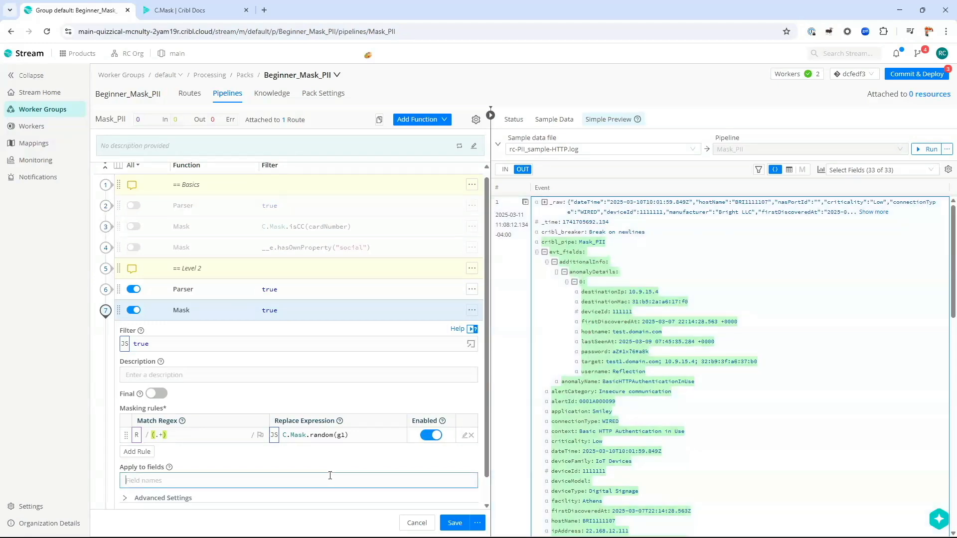
type("evt_fields.additionalinfo.anomalyDetails")
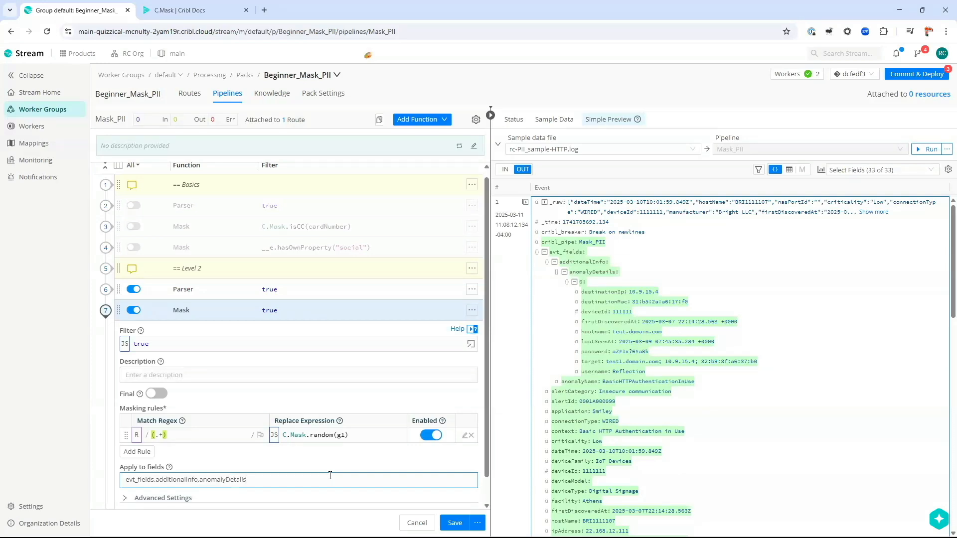
type(".password")
key("Return")
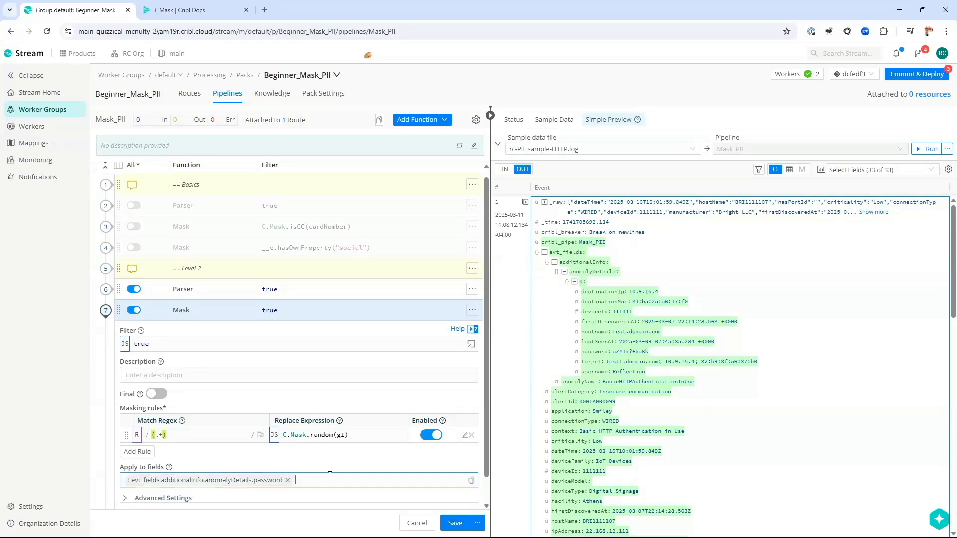
scroll(373, 485, "down", 1)
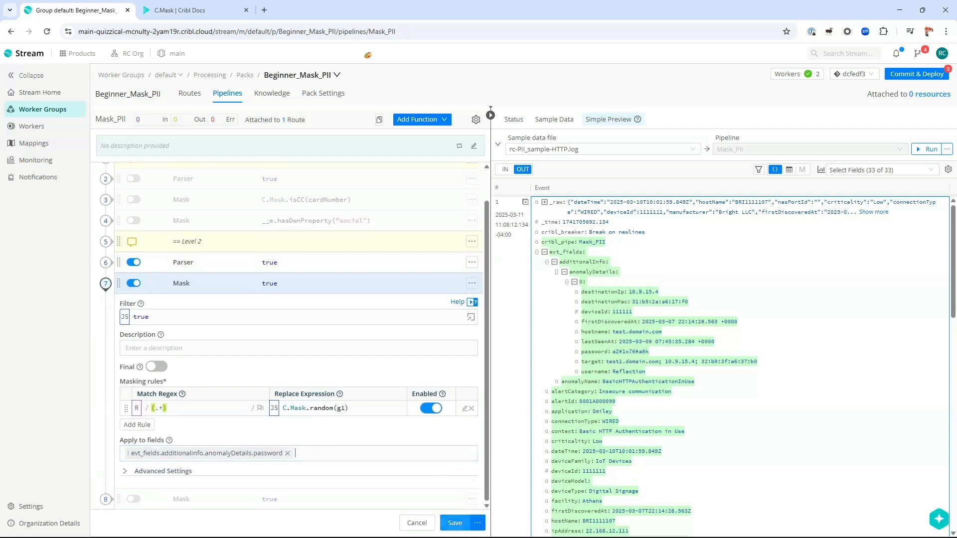
left_click(454, 522)
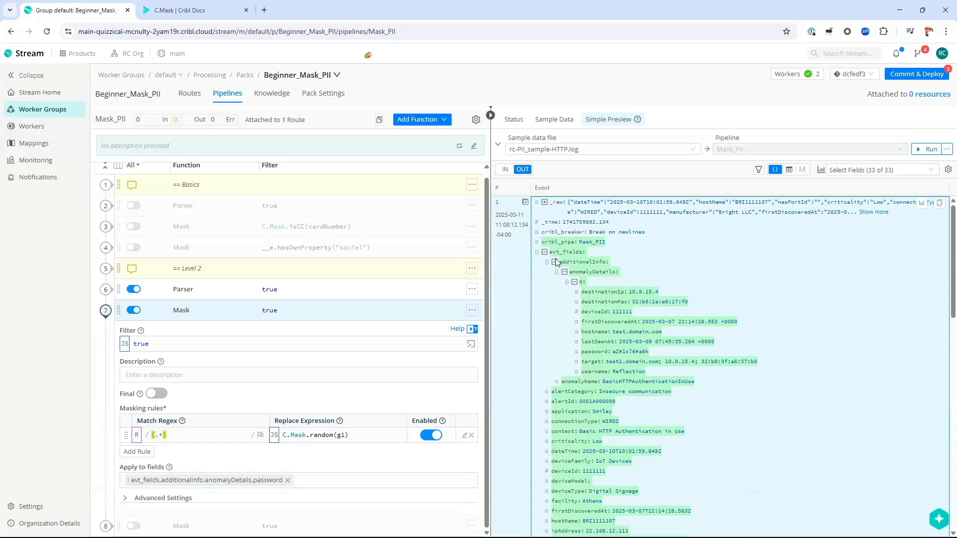
left_click_drag(581, 352, 611, 354)
left_click(288, 481)
left_click(315, 481)
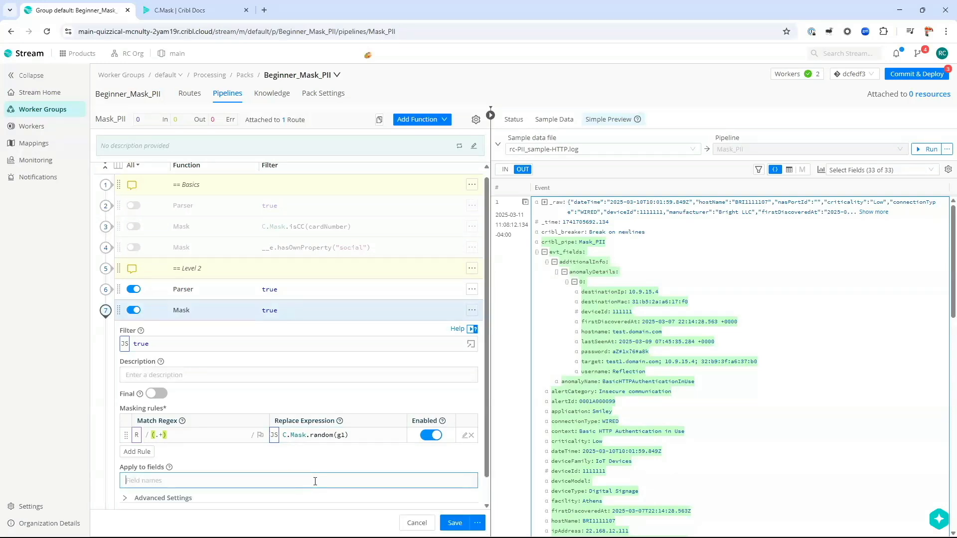
Step: Add evt_fields.additionalInfo.anomalyDetails*.password to Apply to fields and save the pipeline
left_click(122, 311)
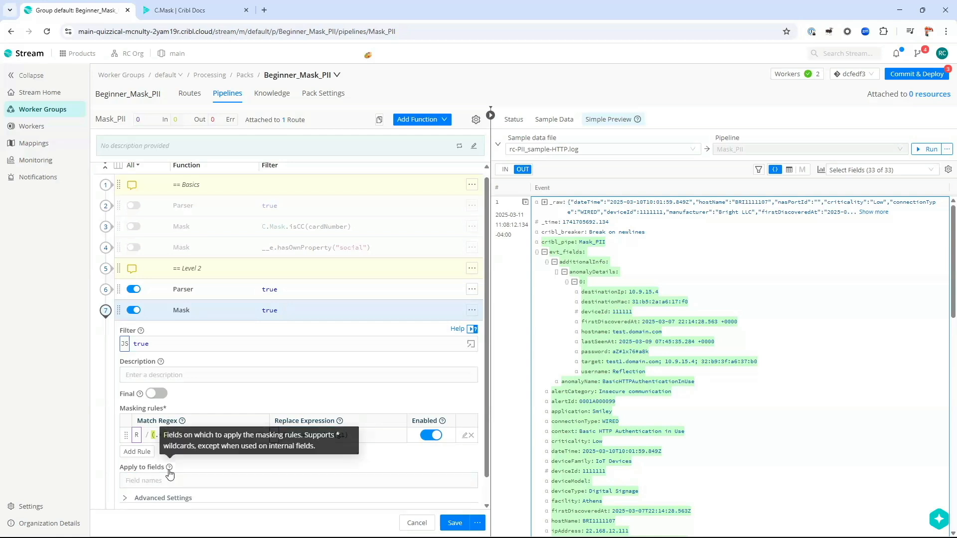
left_click(209, 481)
type("evt")
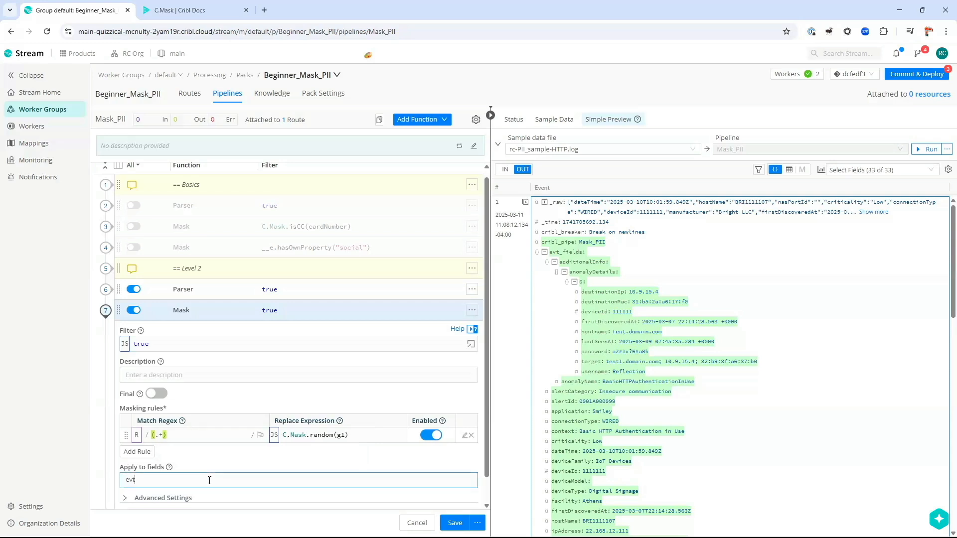
type("_fields.additionalInfo.anomalyDetails*.")
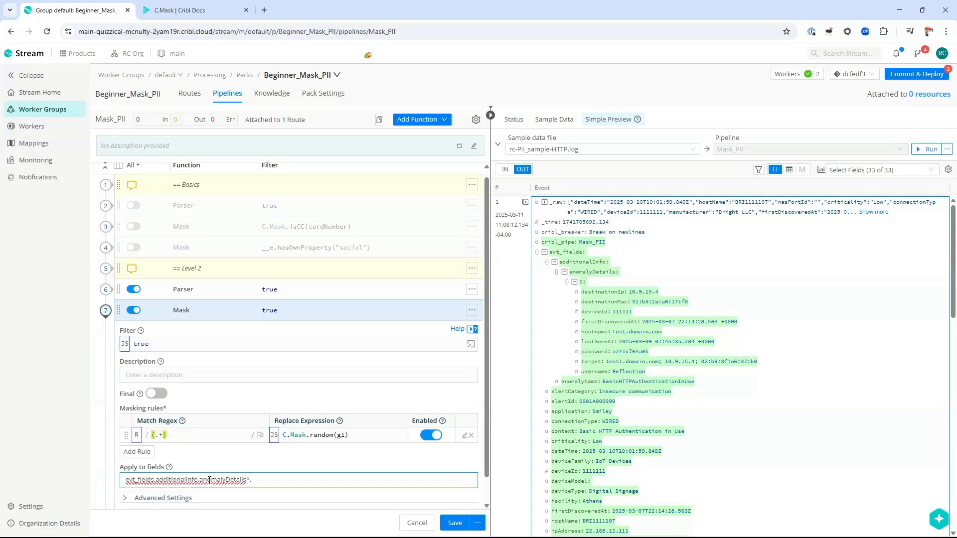
type("password")
key("Return")
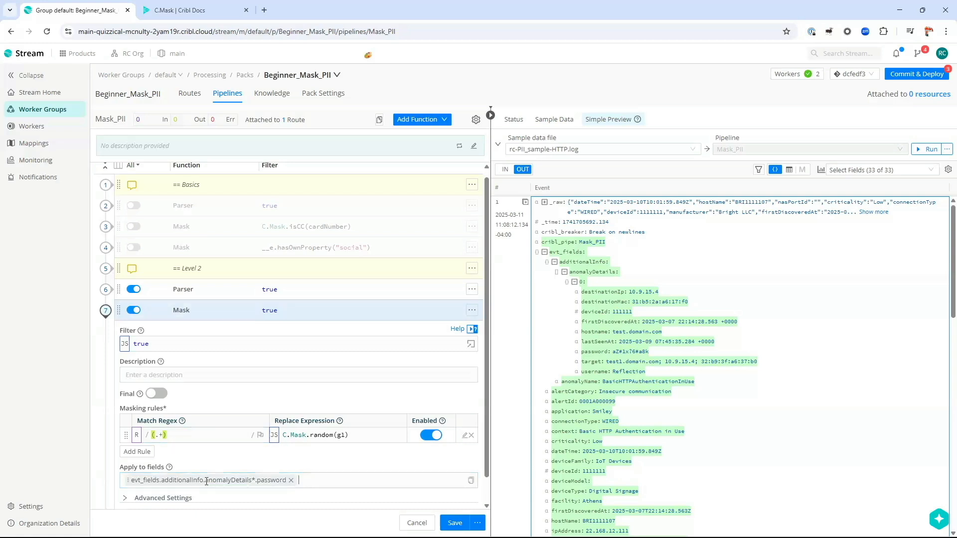
scroll(259, 477, "down", 1)
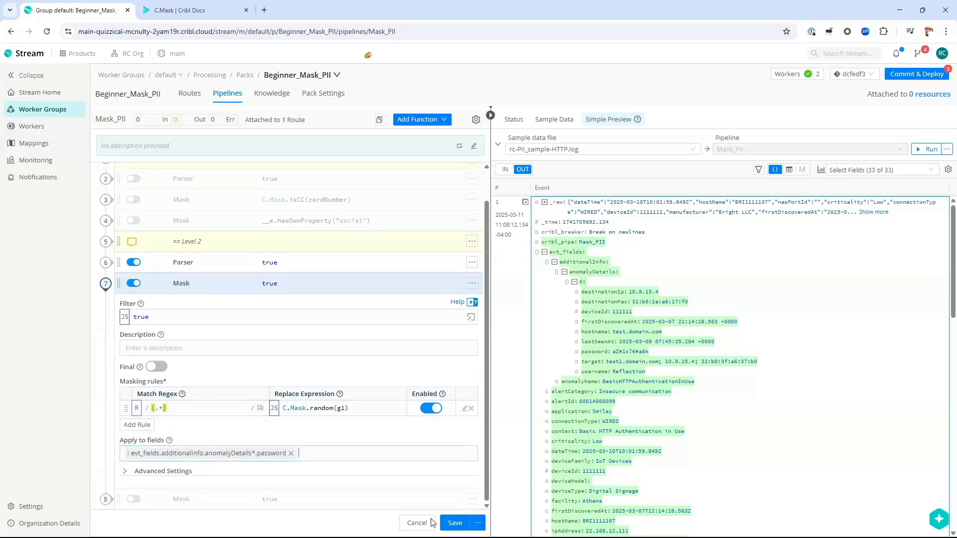
left_click(455, 523)
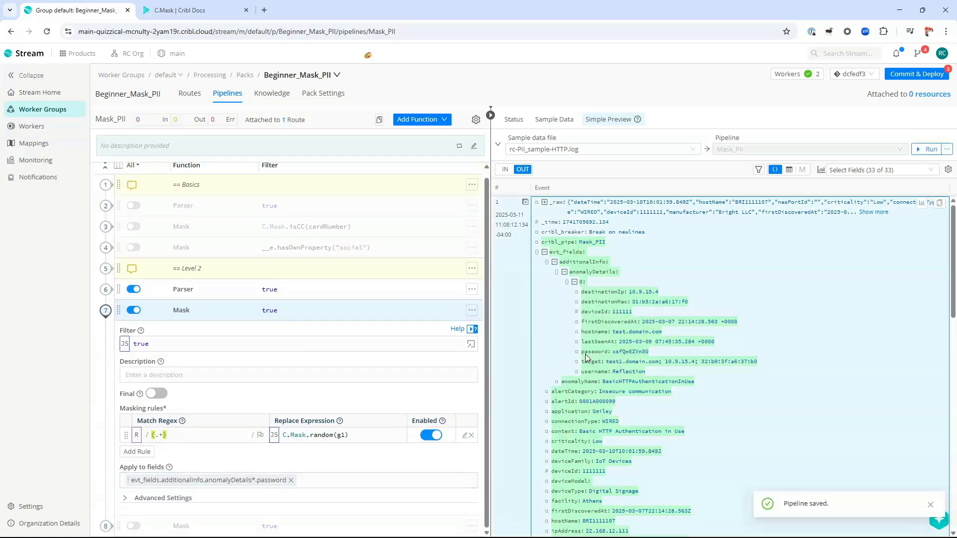
Step: Check the randomized password and anomalyDetails keys in the preview, and review the (.+) match regex
left_click_drag(581, 353, 649, 351)
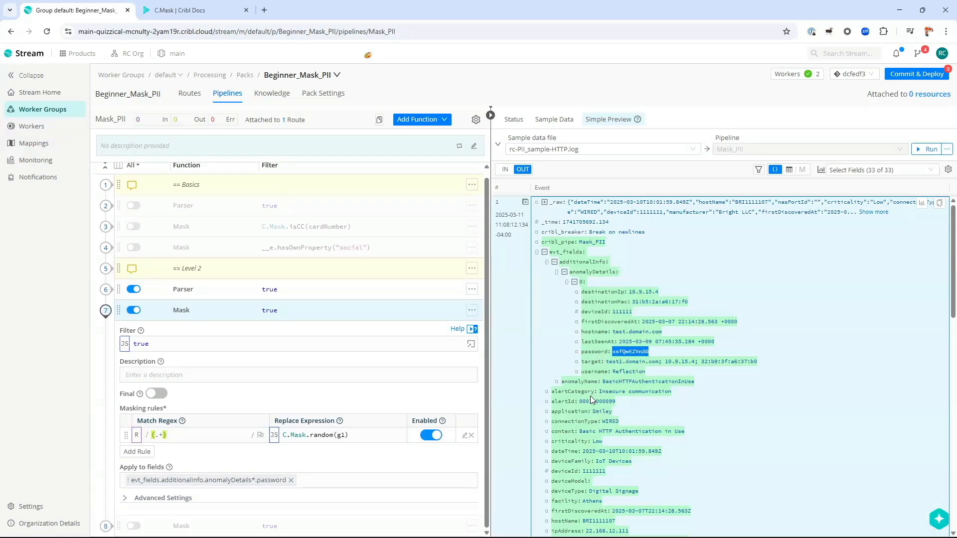
double_click(557, 273)
left_click_drag(570, 272, 614, 272)
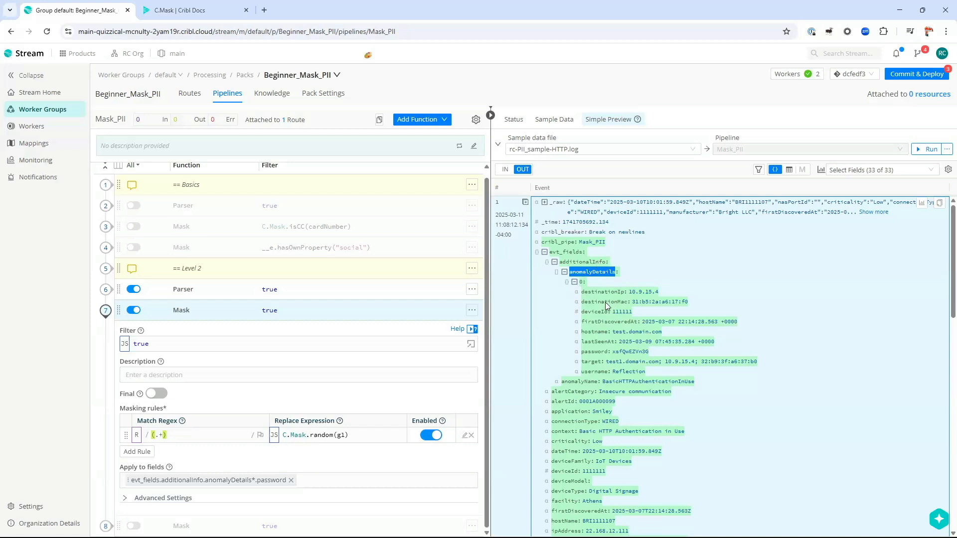
left_click_drag(581, 302, 626, 309)
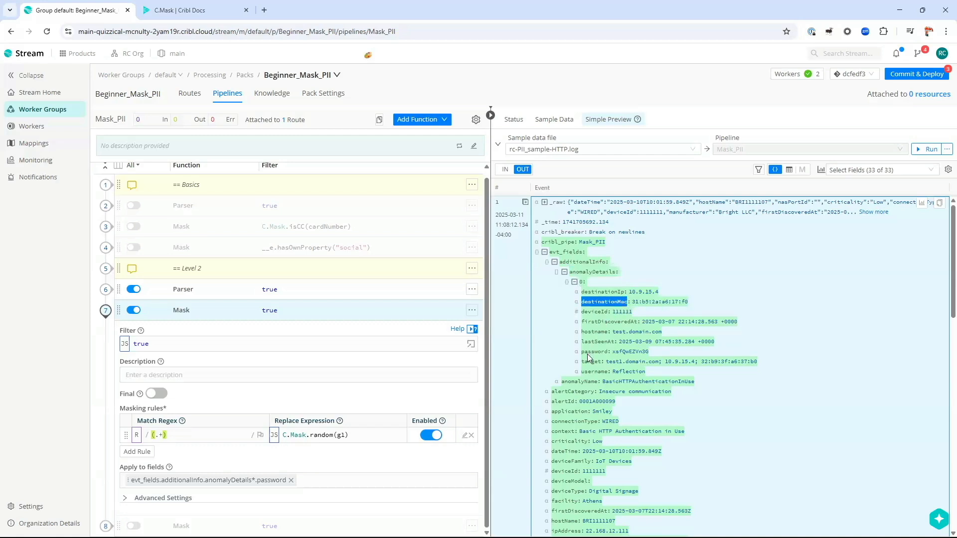
left_click_drag(582, 353, 605, 350)
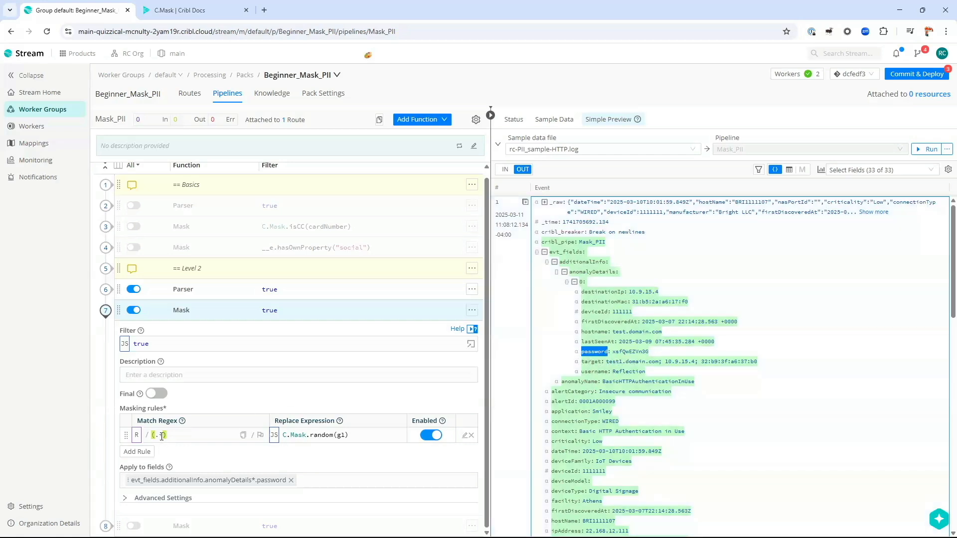
left_click(243, 436)
key("ctrl+a")
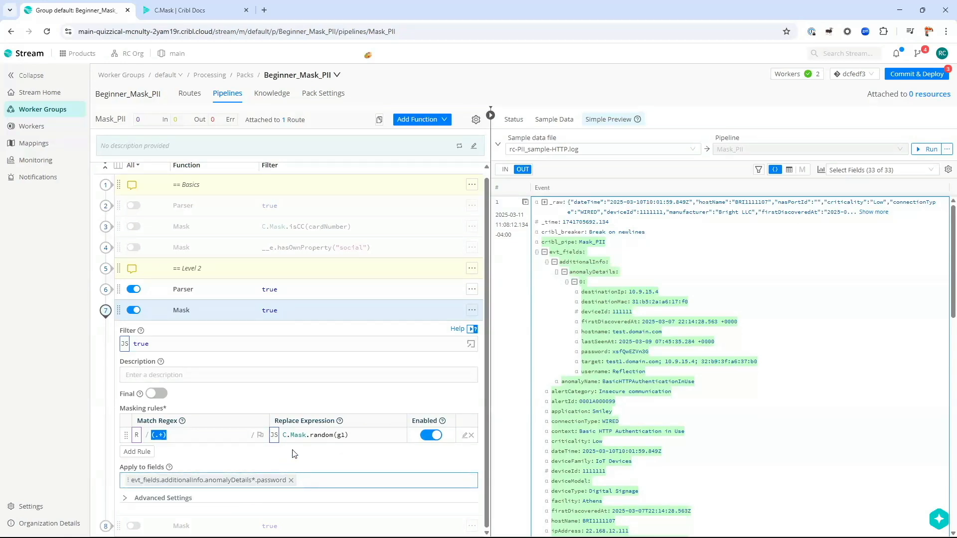
Step: Expand event 2's evt_fields and additionalInfo in the output preview
scroll(595, 303, "down", 1)
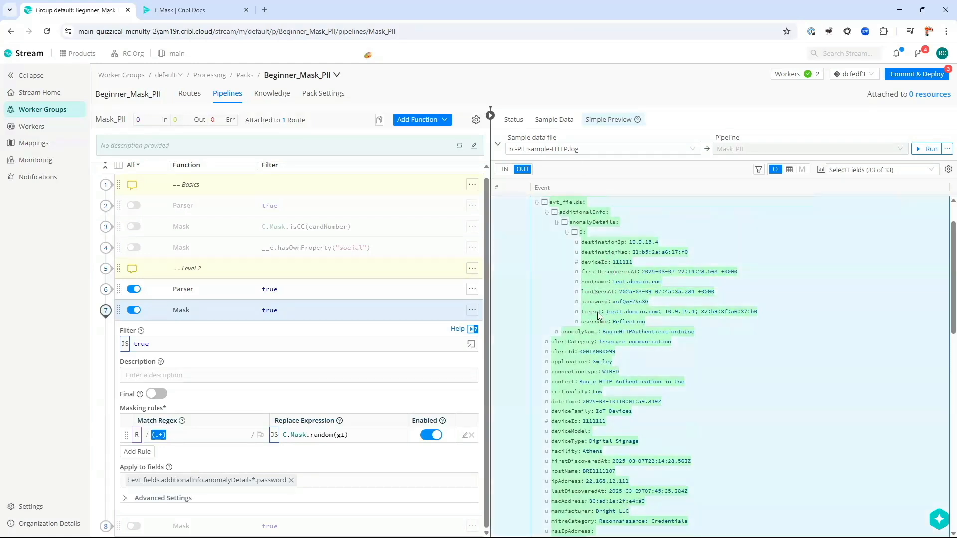
scroll(606, 315, "down", 6)
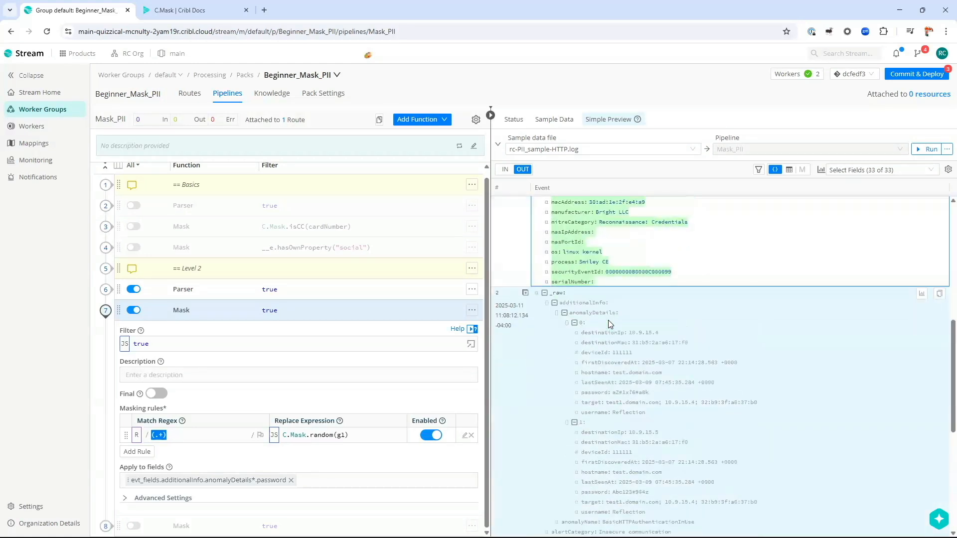
scroll(605, 319, "down", 1)
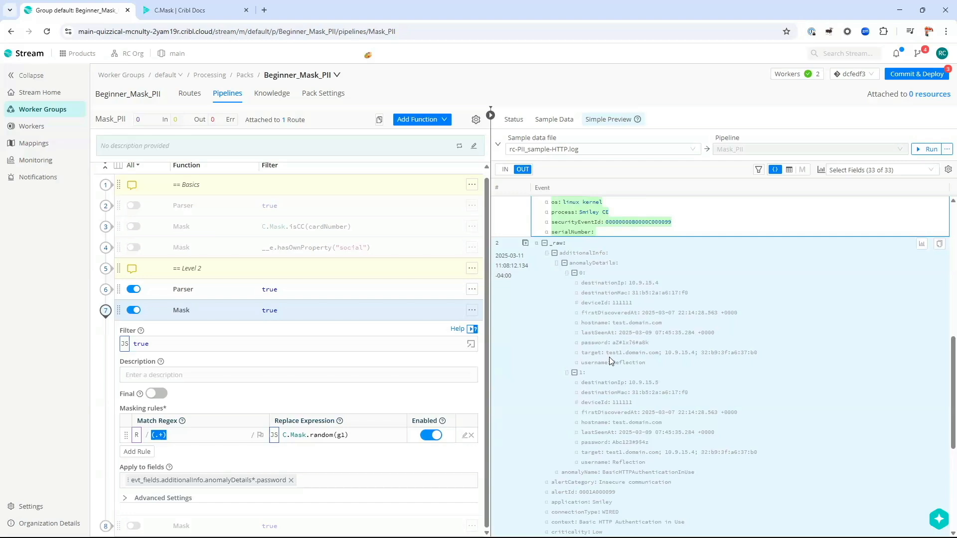
scroll(608, 363, "down", 1)
scroll(644, 352, "up", 2)
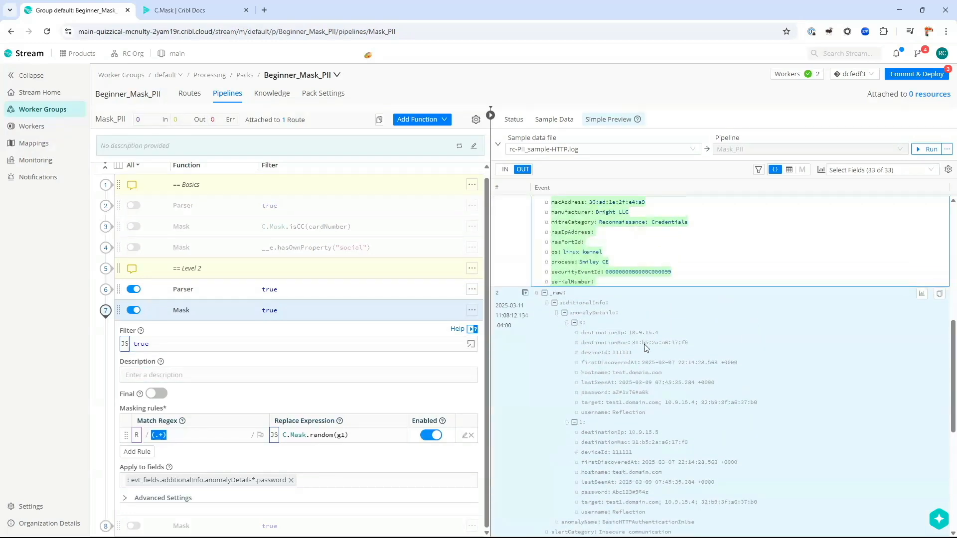
scroll(618, 338, "down", 1)
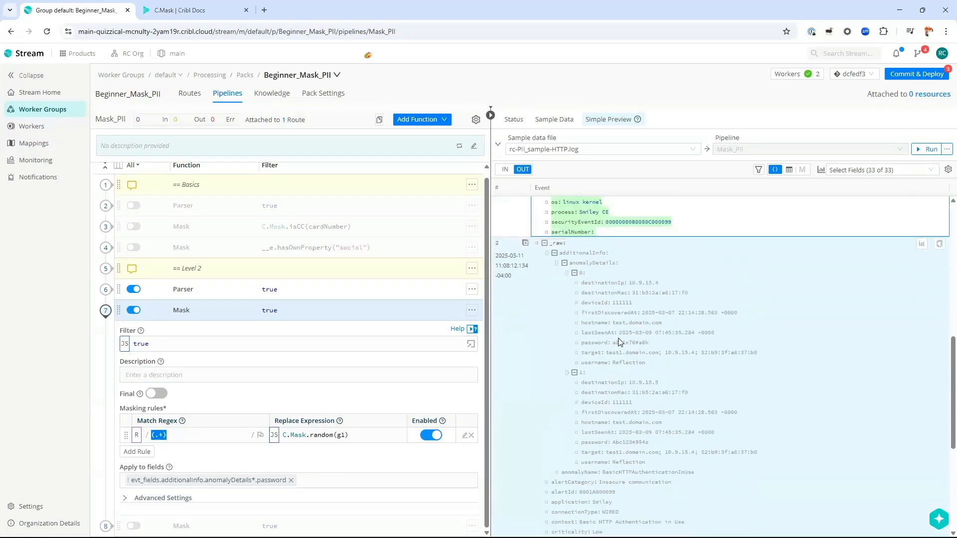
left_click(545, 243)
left_click(544, 532)
scroll(559, 399, "down", 5)
Step: Expand the second event's additionalInfo and both anomalyDetails entries 0 and 1
left_click(555, 293)
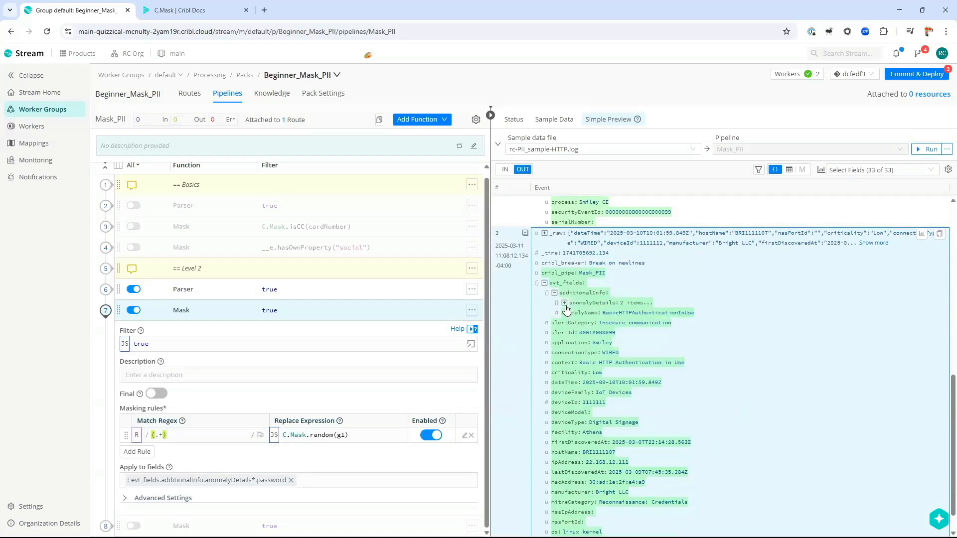
left_click(564, 303)
left_click(574, 323)
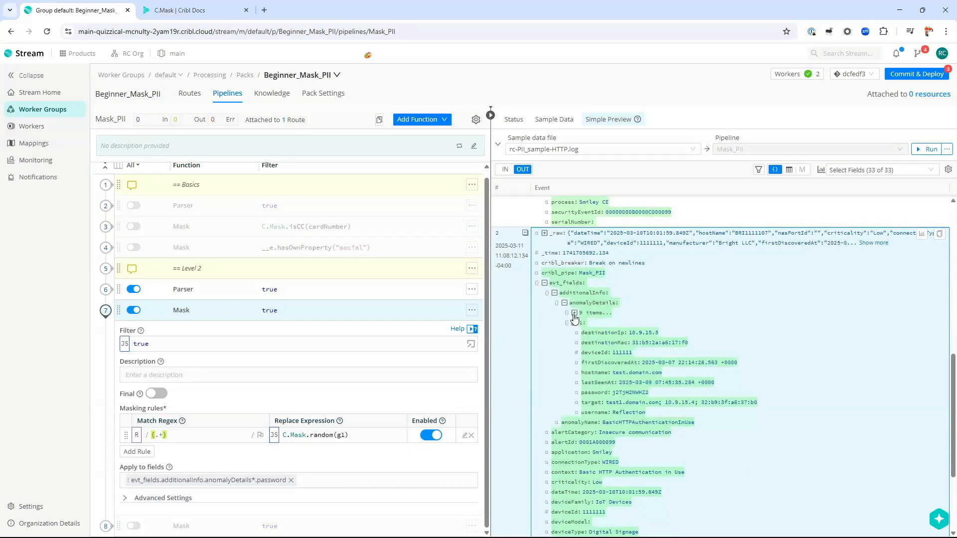
left_click(574, 313)
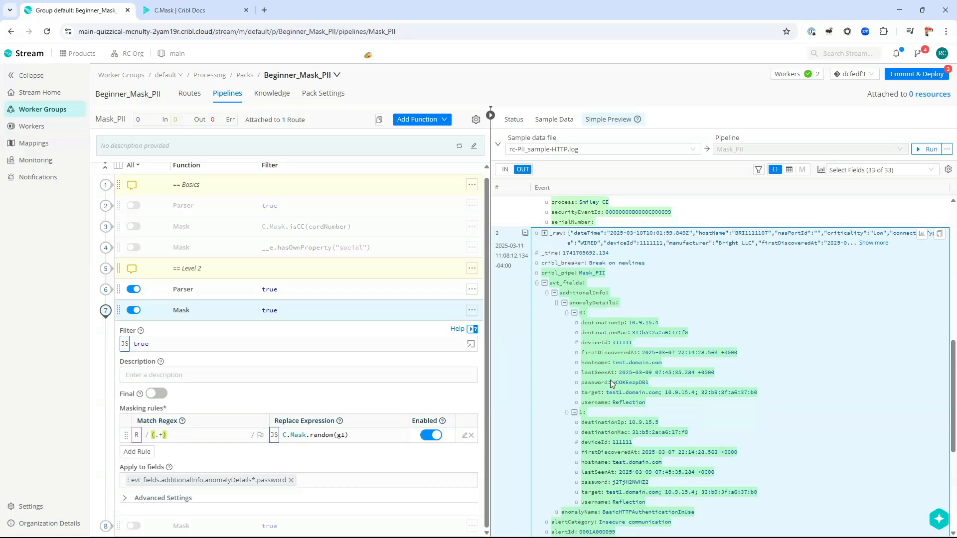
scroll(578, 399, "up", 5)
scroll(570, 399, "down", 5)
left_click(545, 232)
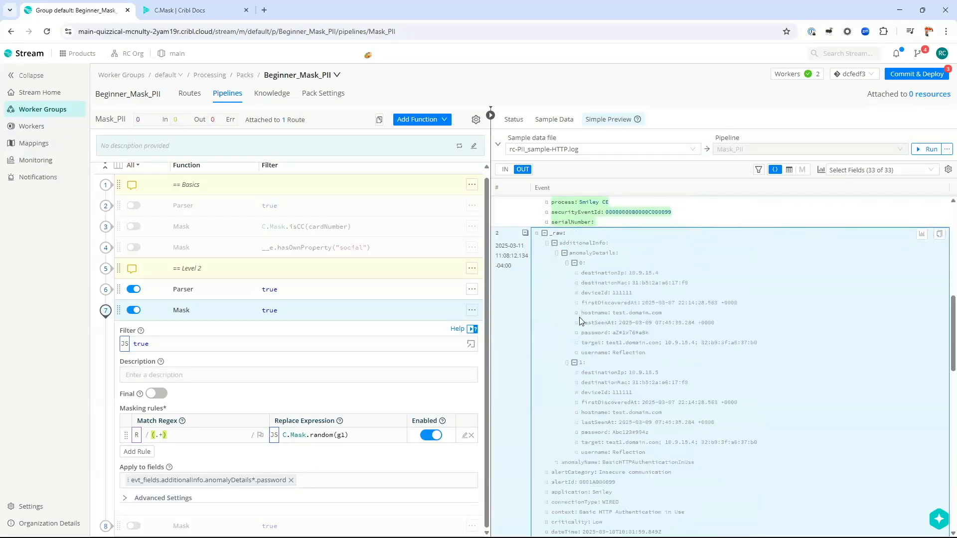
Step: Highlight the randomized password values in both anomaly entries
left_click_drag(613, 333, 622, 334)
left_click_drag(612, 432, 640, 433)
left_click(544, 233)
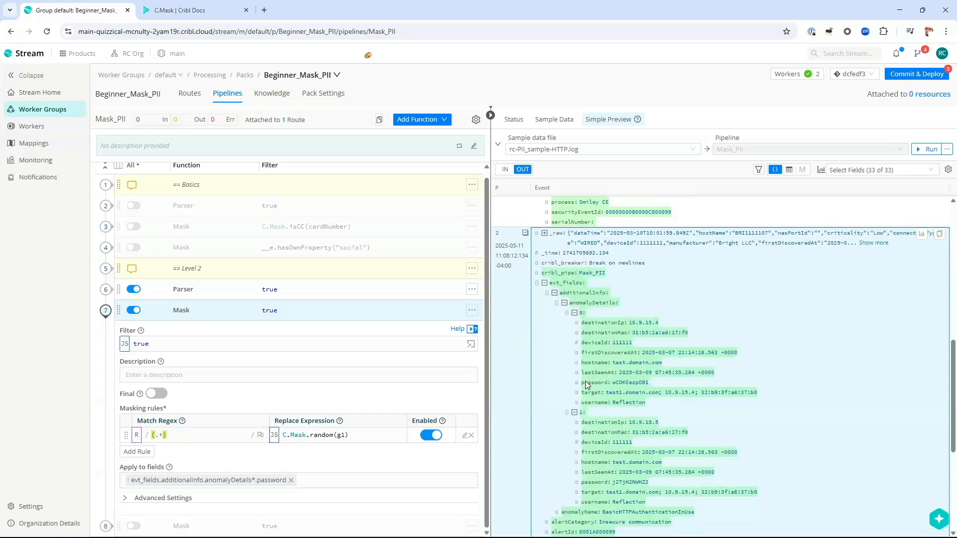
left_click_drag(582, 383, 650, 383)
left_click(612, 383)
scroll(646, 404, "down", 3)
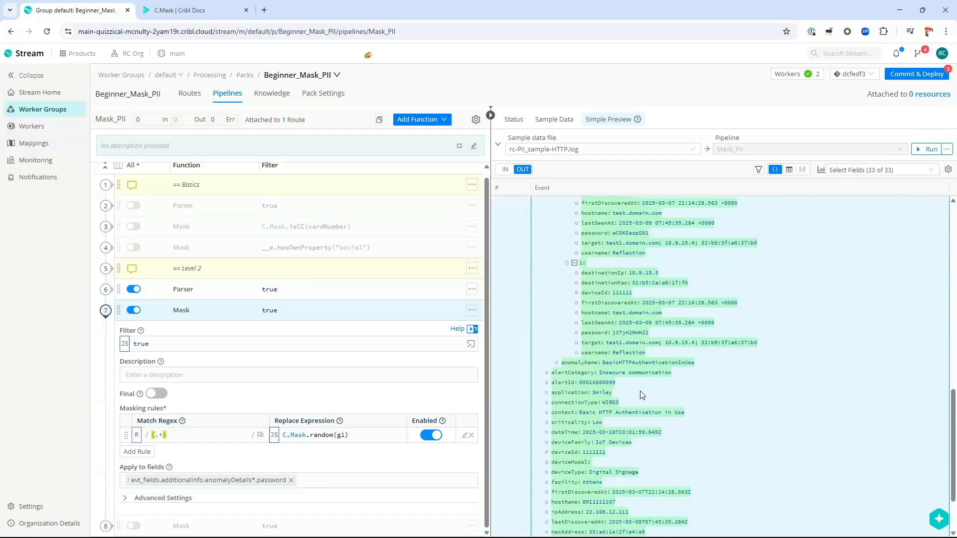
left_click_drag(613, 334, 649, 341)
scroll(648, 342, "up", 2)
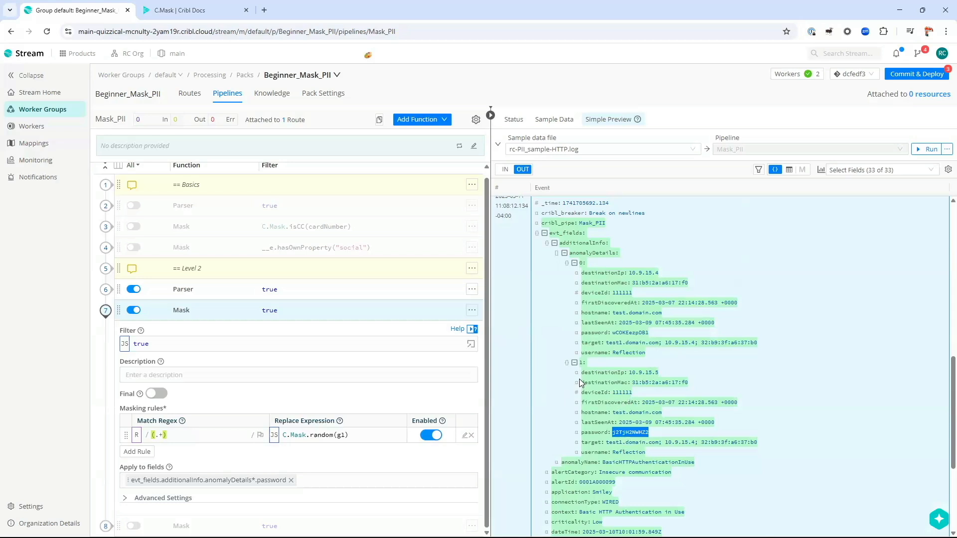
scroll(580, 381, "down", 1)
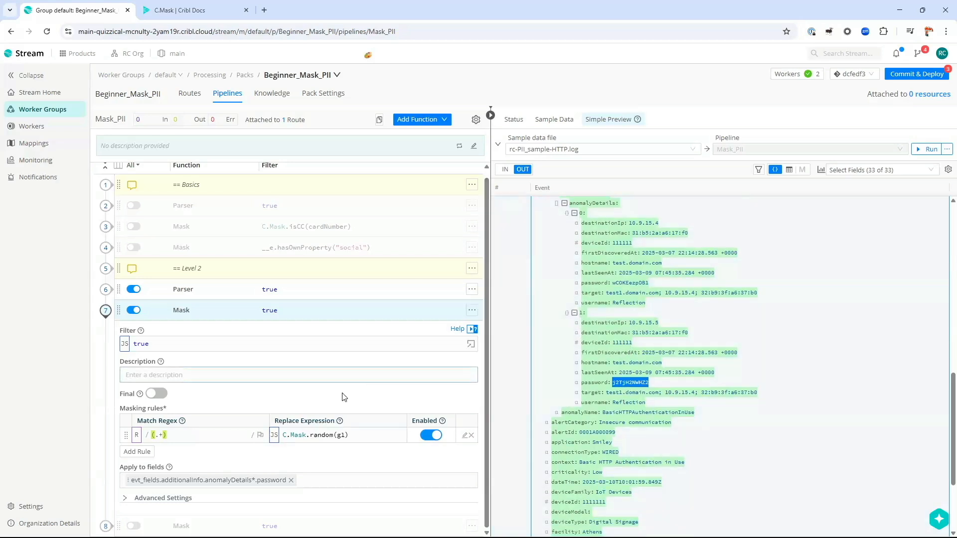
Step: Collapse the Mask settings and inspect the password key and value in event 1's full _raw
left_click(220, 313)
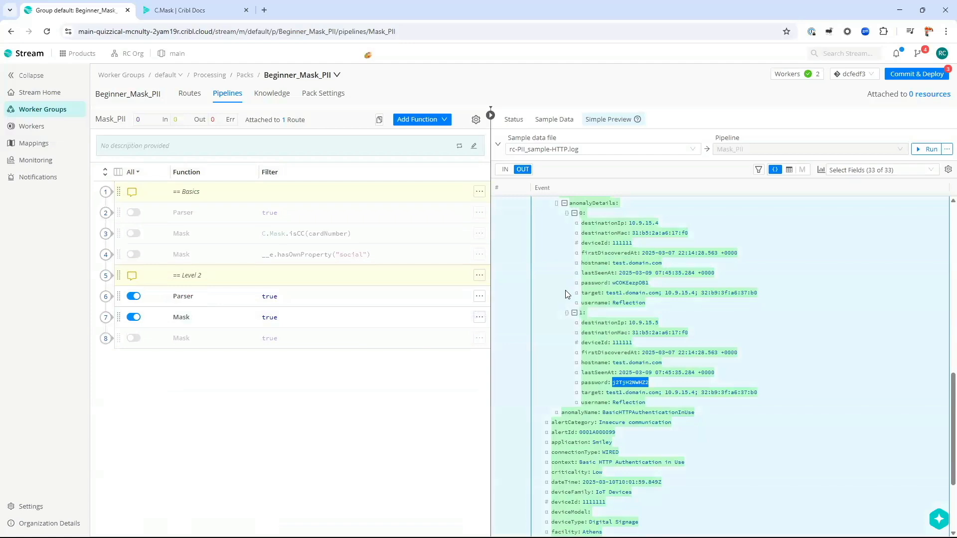
scroll(566, 294, "down", 4)
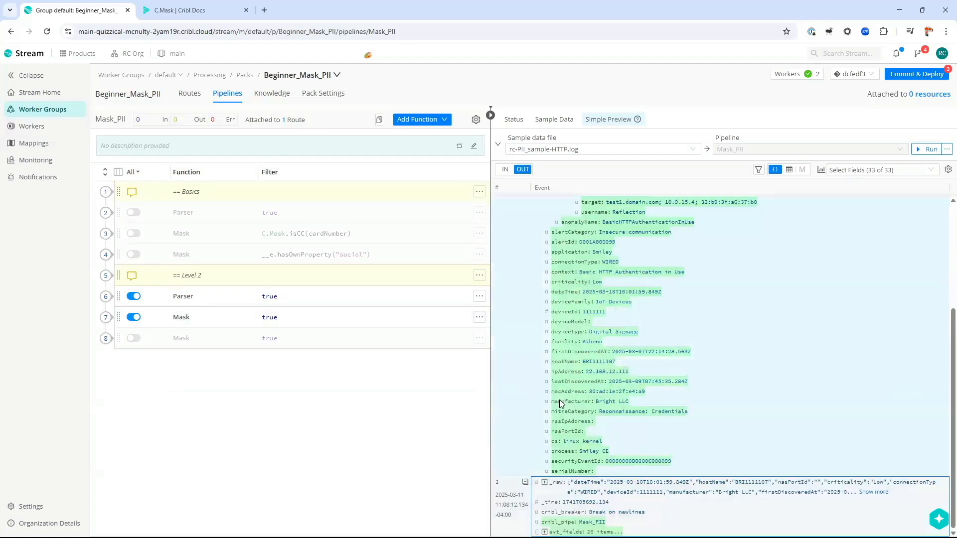
scroll(558, 320, "up", 3)
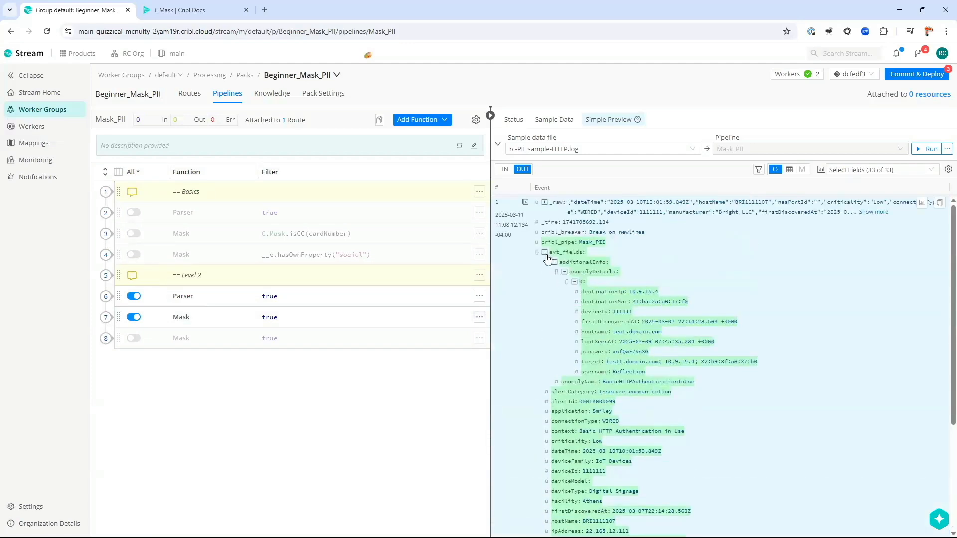
left_click(546, 254)
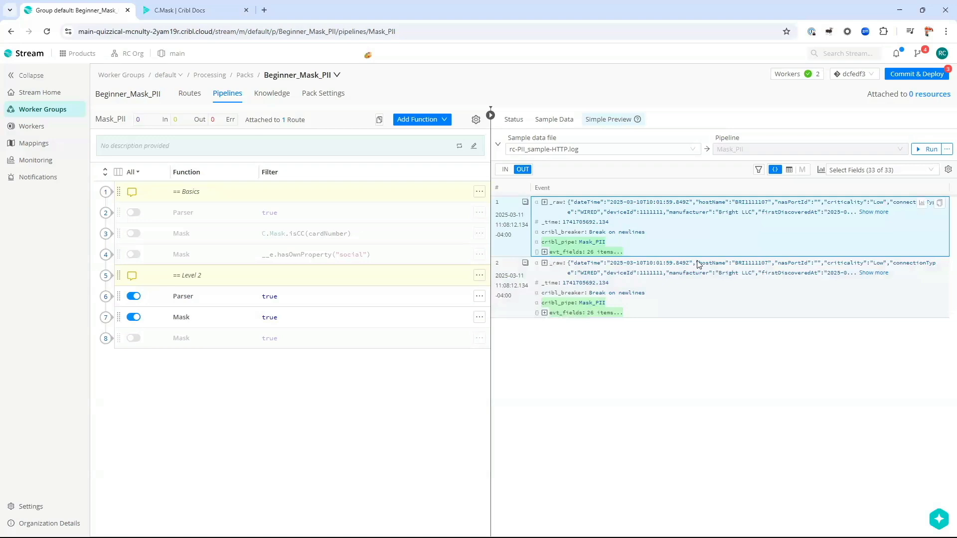
left_click(865, 213)
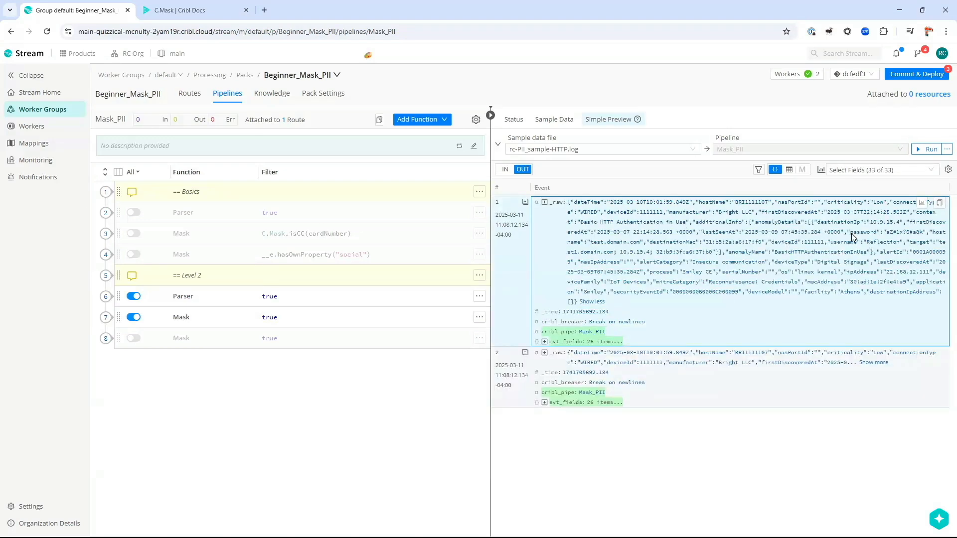
left_click_drag(849, 233, 927, 238)
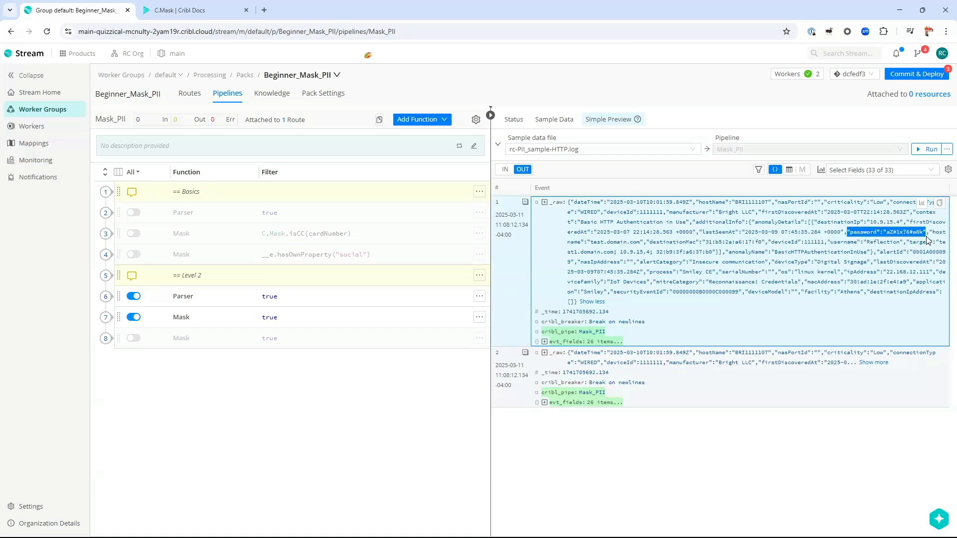
left_click(538, 206)
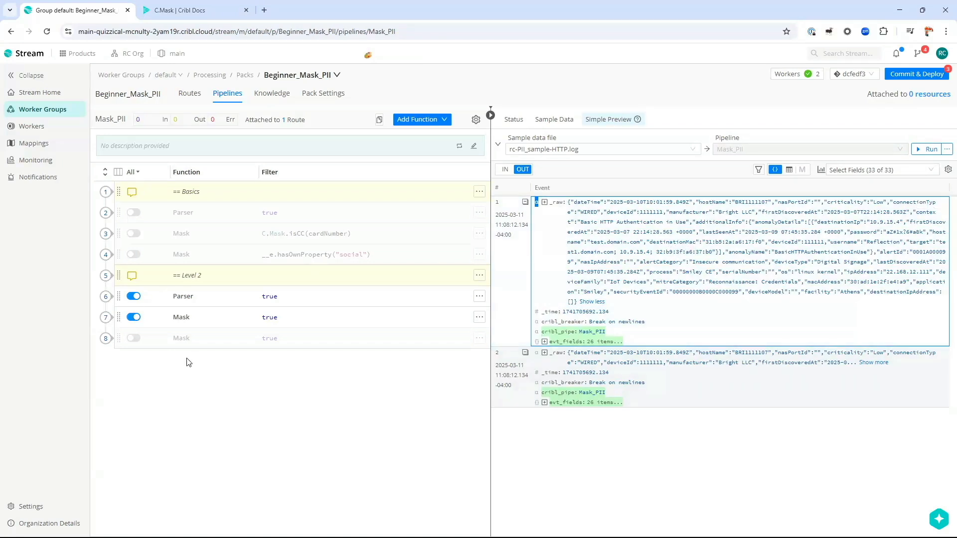
Step: Switch off the Level 2 Parser and Mask functions and open the last Mask function
left_click(133, 296)
left_click(134, 317)
left_click(181, 338)
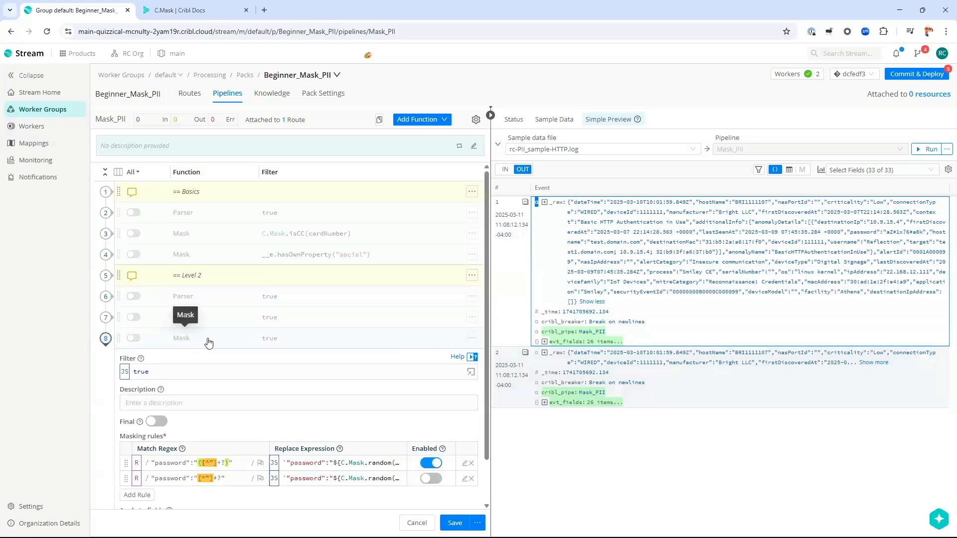
Step: Enable the last Mask and compare its password regex rule with event 1's _raw password
left_click(133, 338)
scroll(159, 334, "down", 1)
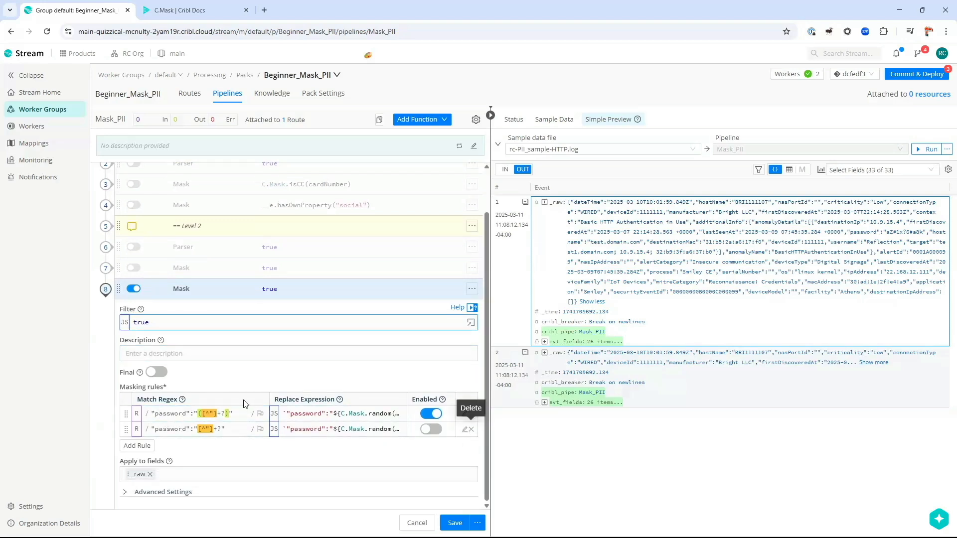
left_click_drag(151, 414, 192, 413)
left_click(150, 462)
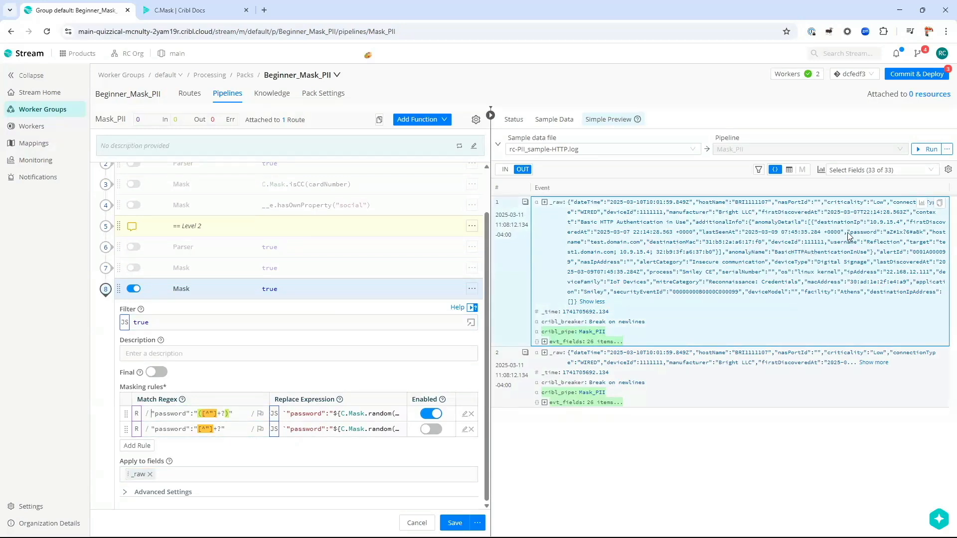
left_click_drag(847, 232, 851, 233)
left_click_drag(864, 235, 925, 236)
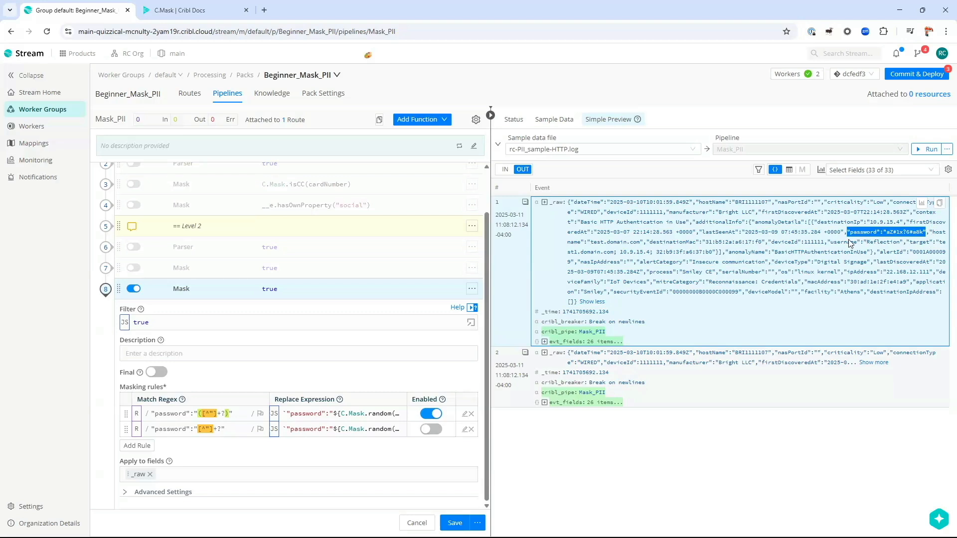
Step: Inspect the first rule's match regex, selecting its quotes, password key and capture group
left_click(235, 413)
left_click(283, 410)
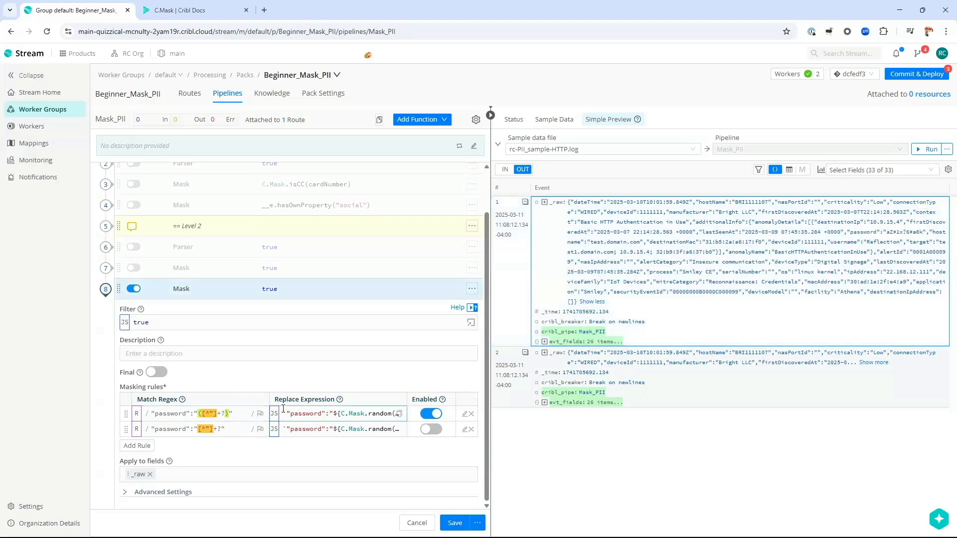
key("ctrl+a")
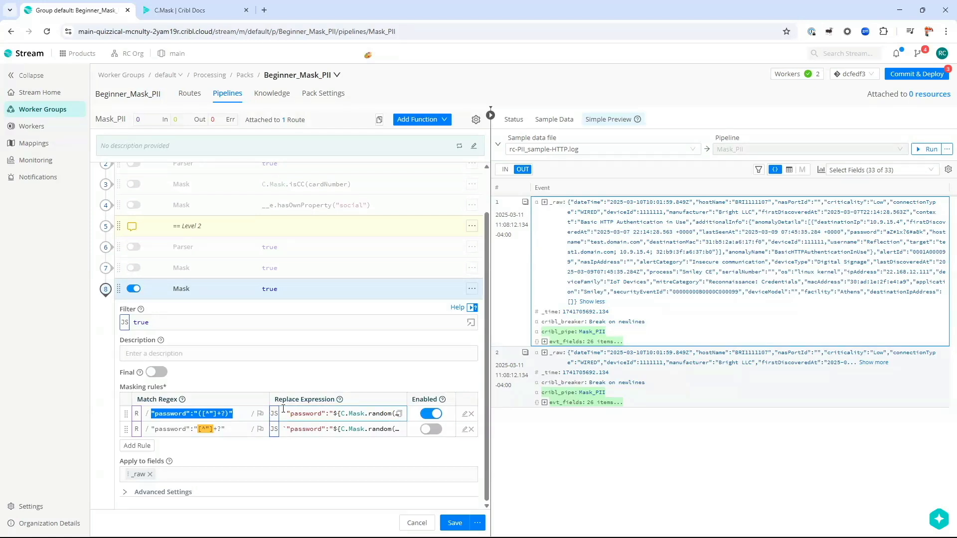
key("Home")
key("shift+Right")
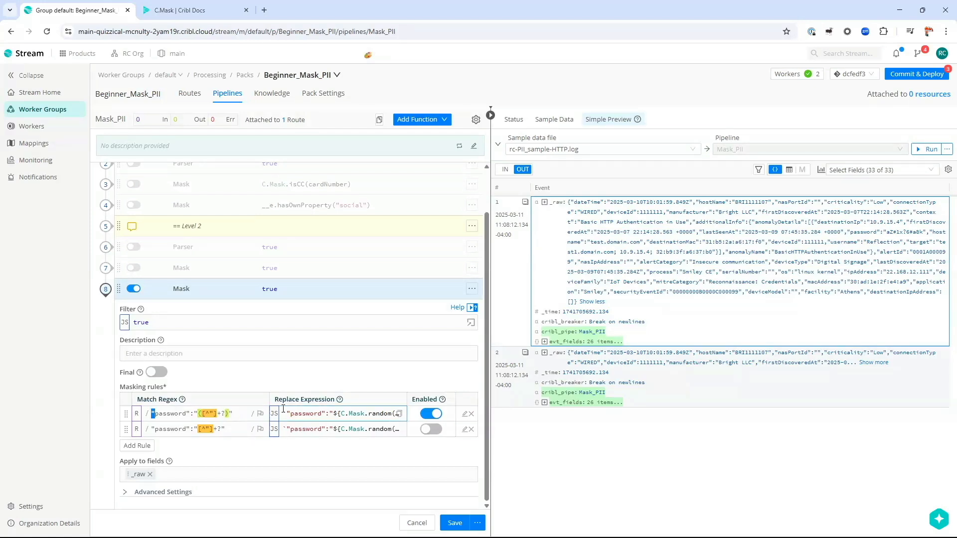
key("ctrl+shift+Right")
key("shift+Right")
key("shift+Right")
key("shift+Right")
key("Right")
key("shift+End")
key("shift+Left")
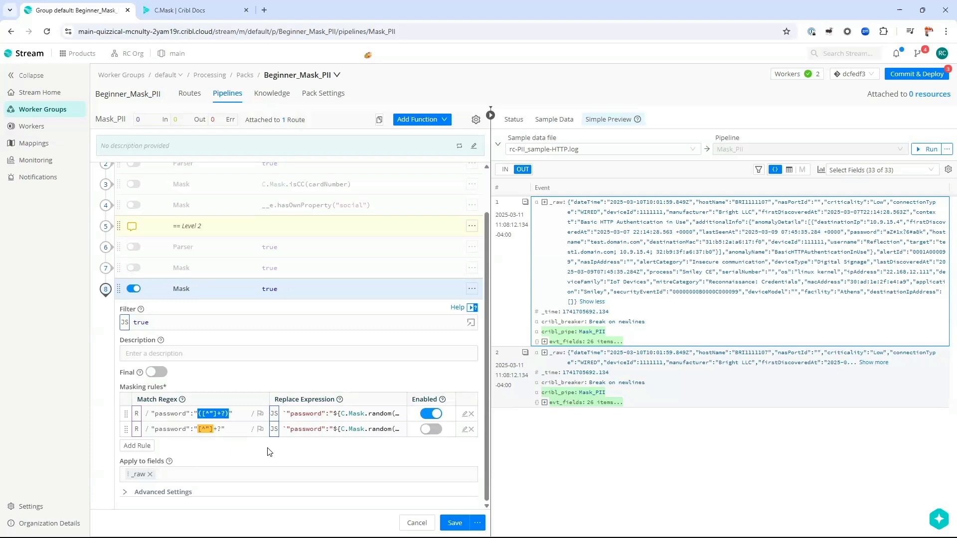
key("Right")
key("shift+Right")
key("Right")
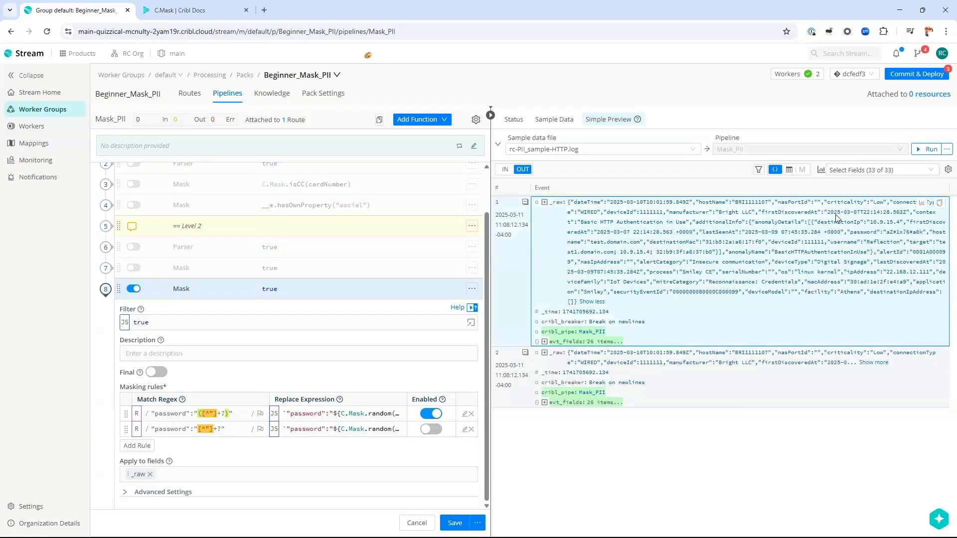
Step: Compare event 1's password, then open the rule's full editor with the sample input loaded
left_click_drag(926, 233, 933, 234)
left_click(298, 415)
left_click_drag(847, 232, 927, 237)
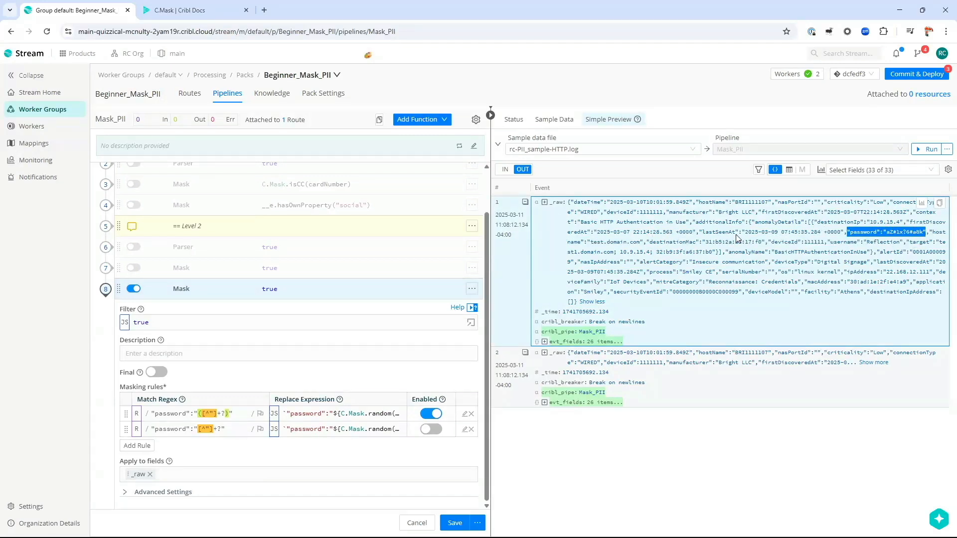
left_click(717, 239)
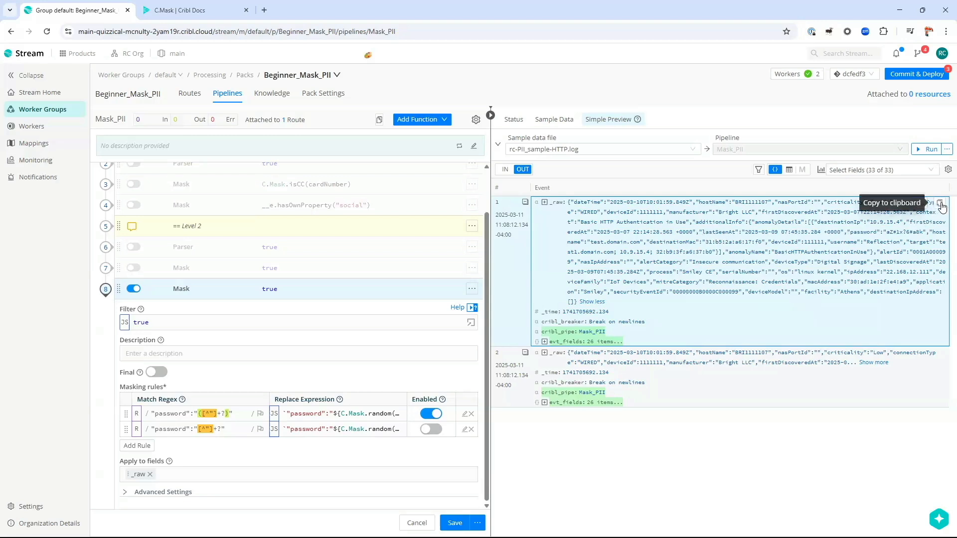
left_click_drag(568, 204, 586, 296)
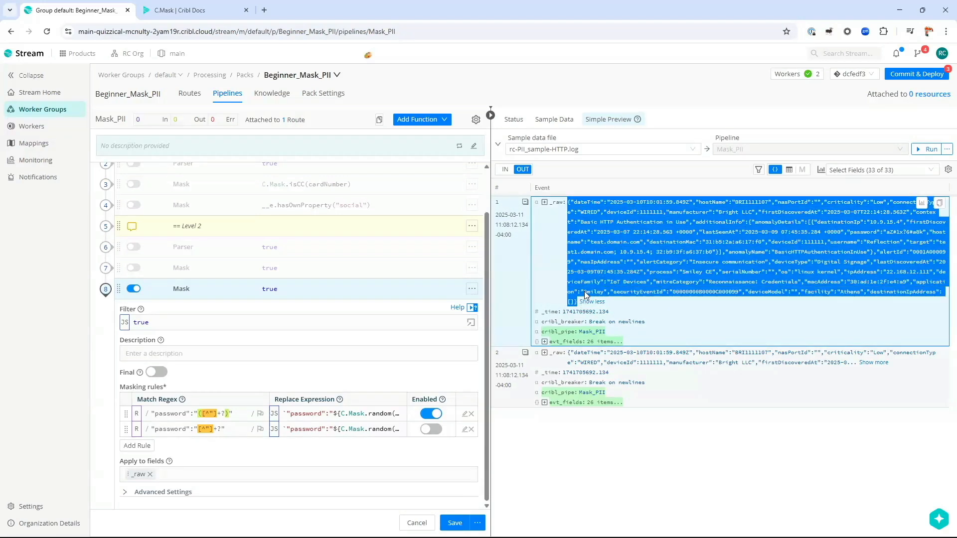
left_click(465, 414)
left_click(324, 334)
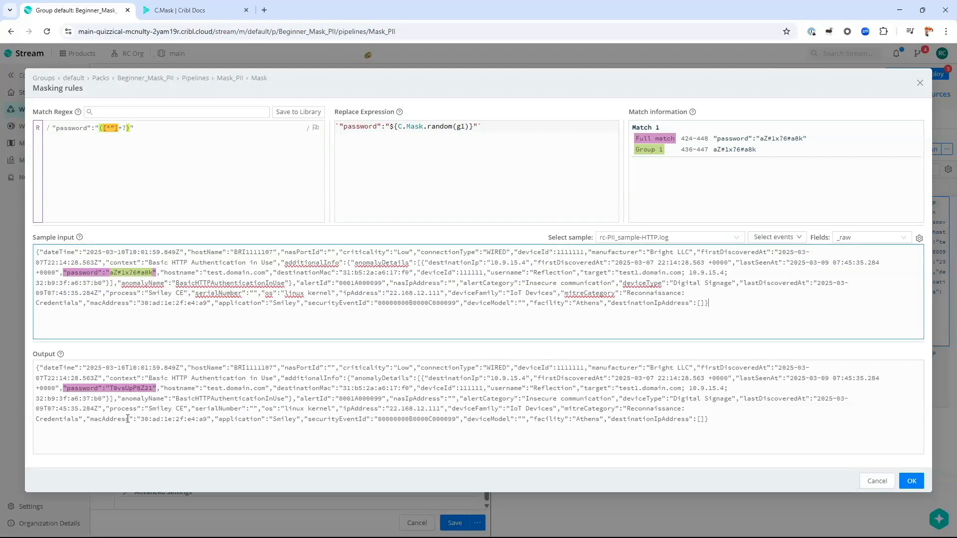
Step: Review the password regex and ${C.Mask.random(g1)} replacement against the randomized output, then accept
left_click(134, 127)
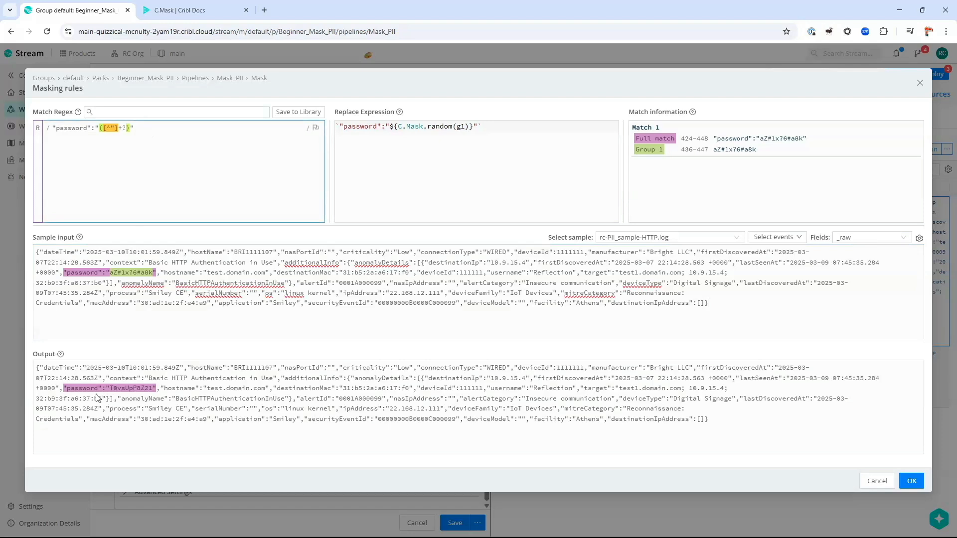
left_click(429, 145)
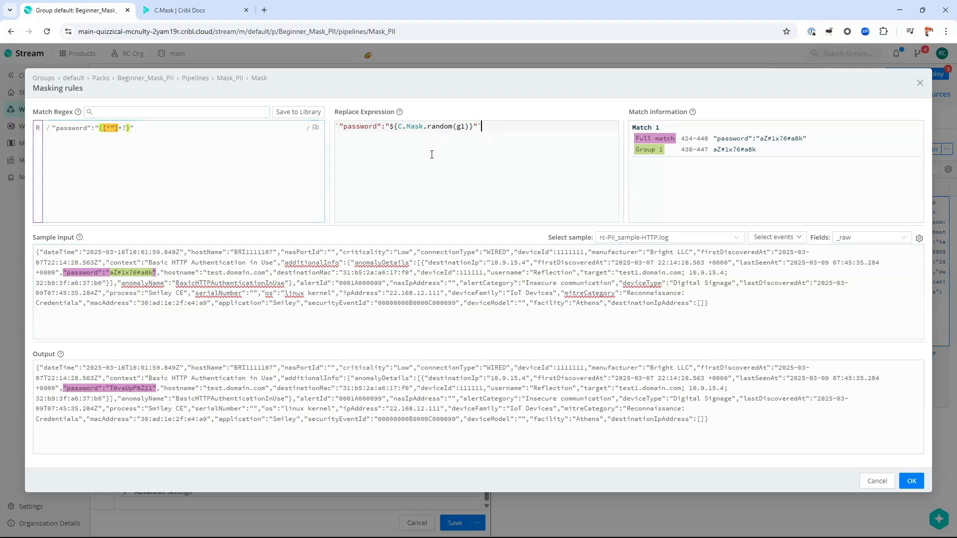
double_click(359, 126)
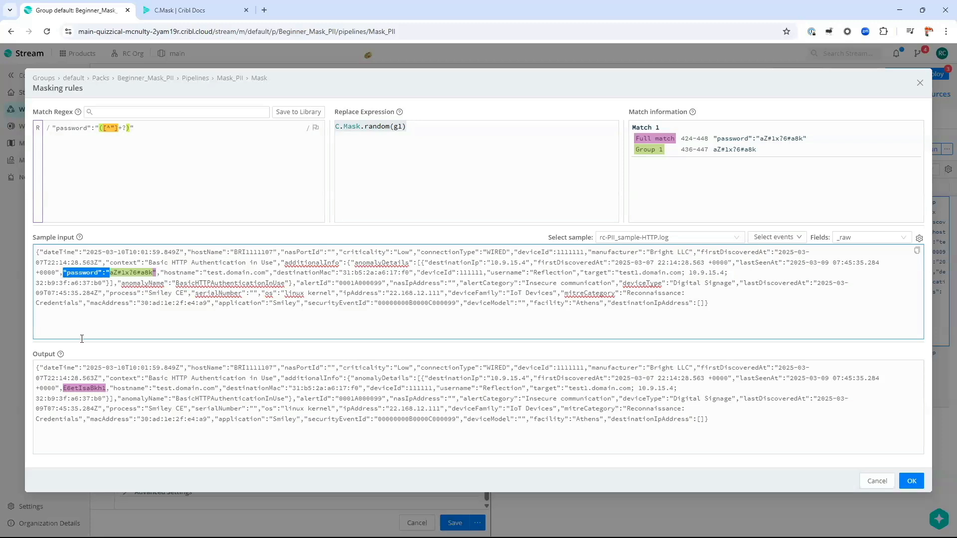
left_click(92, 389)
left_click(94, 277)
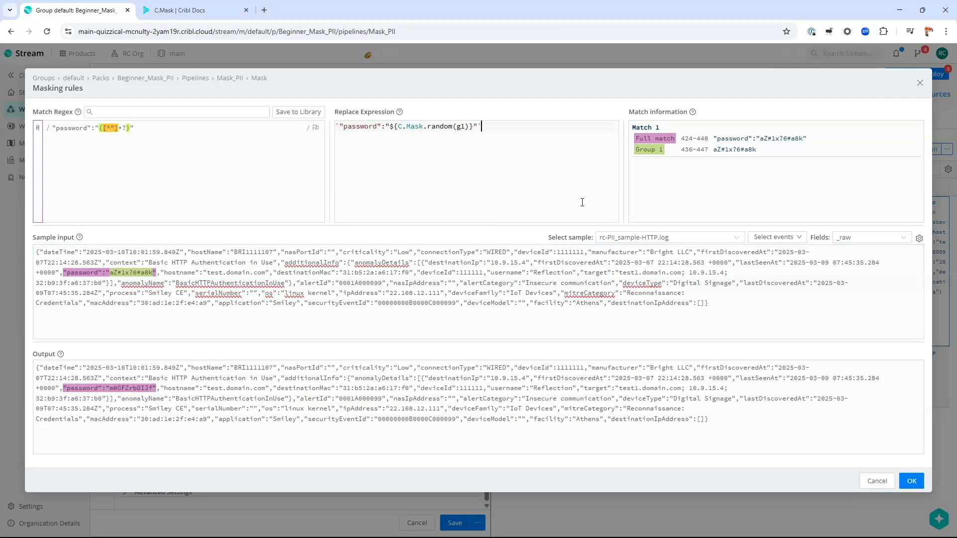
left_click(912, 481)
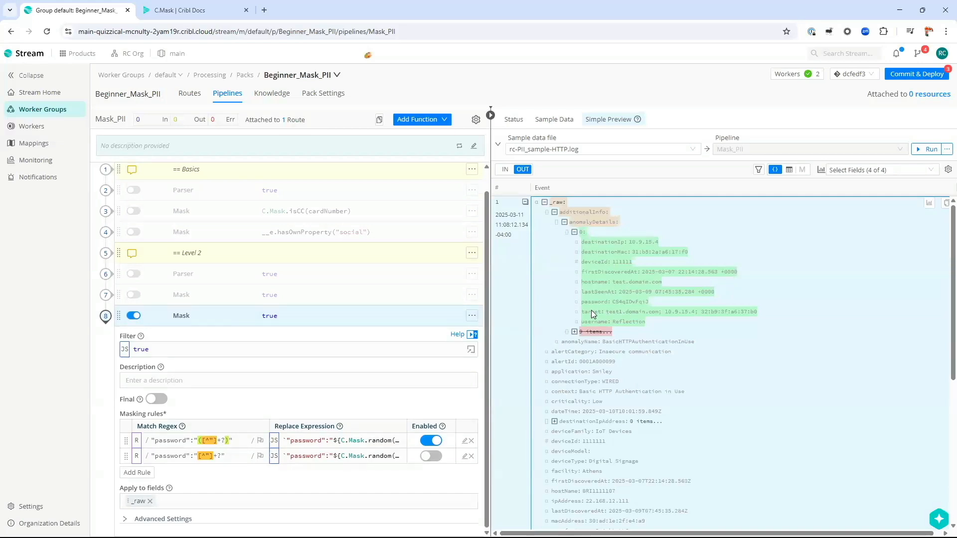
Step: Expand event 2's _raw in the preview to examine its masked password
double_click(645, 302)
scroll(554, 272, "down", 1)
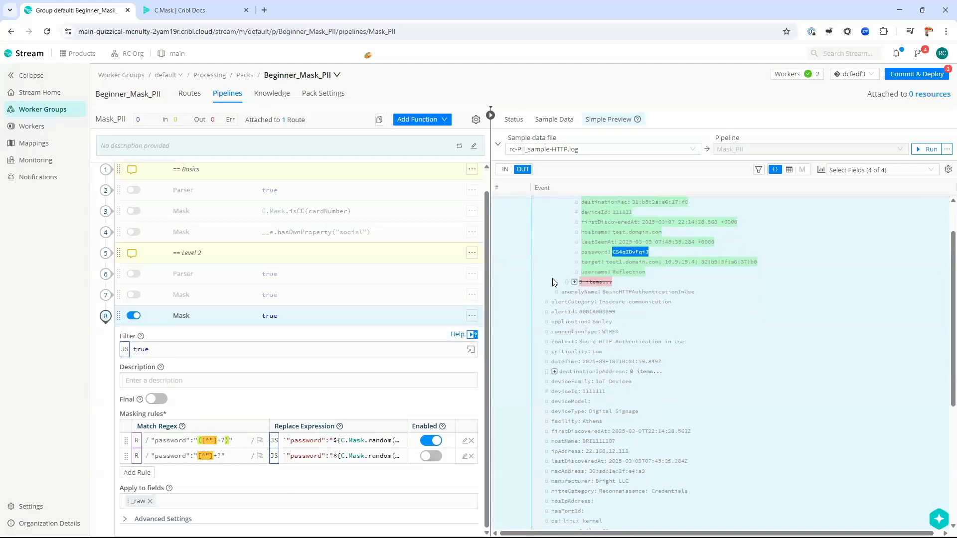
scroll(553, 281, "down", 5)
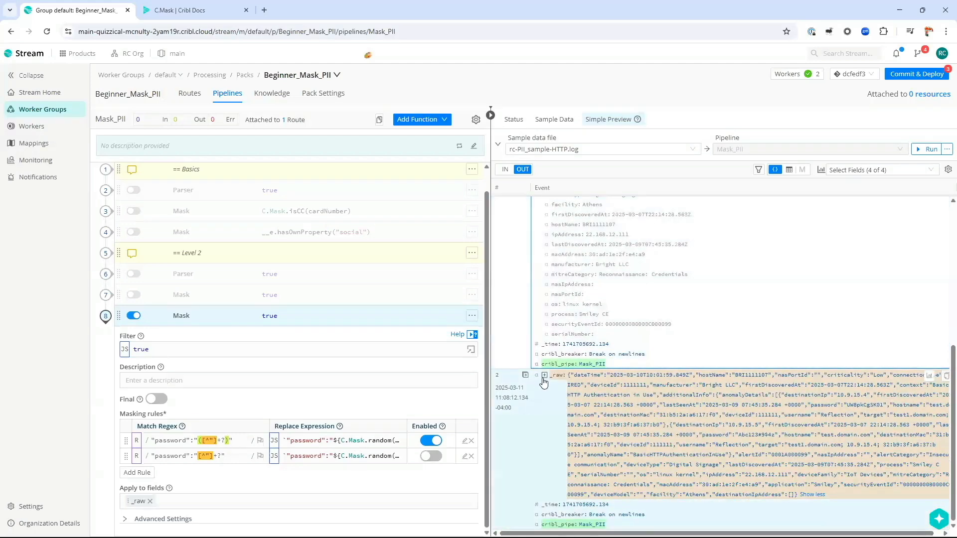
left_click(544, 377)
scroll(547, 384, "down", 3)
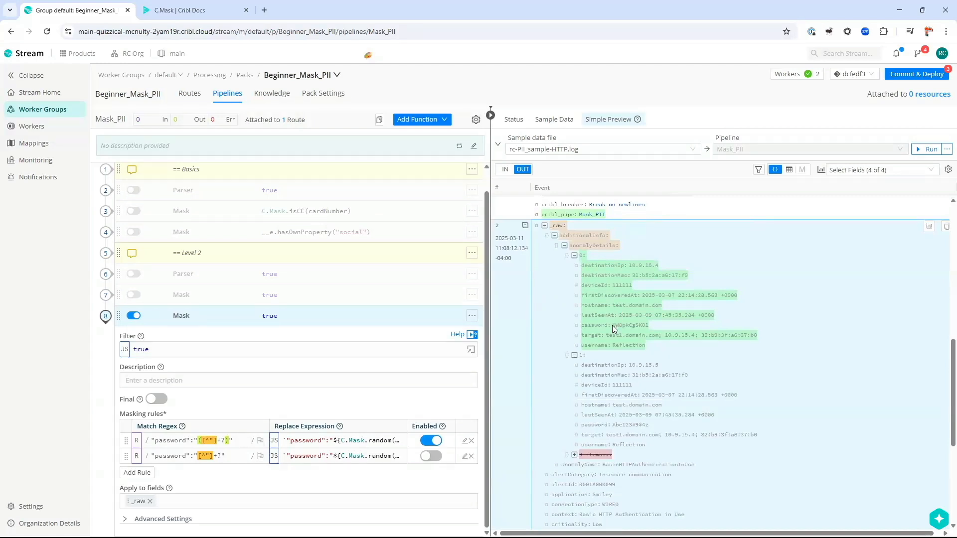
Step: Note event 2's unmasked second password, delete the disabled second rule, and show regex flags
left_click_drag(644, 326, 649, 326)
left_click_drag(613, 425, 663, 428)
left_click(471, 456)
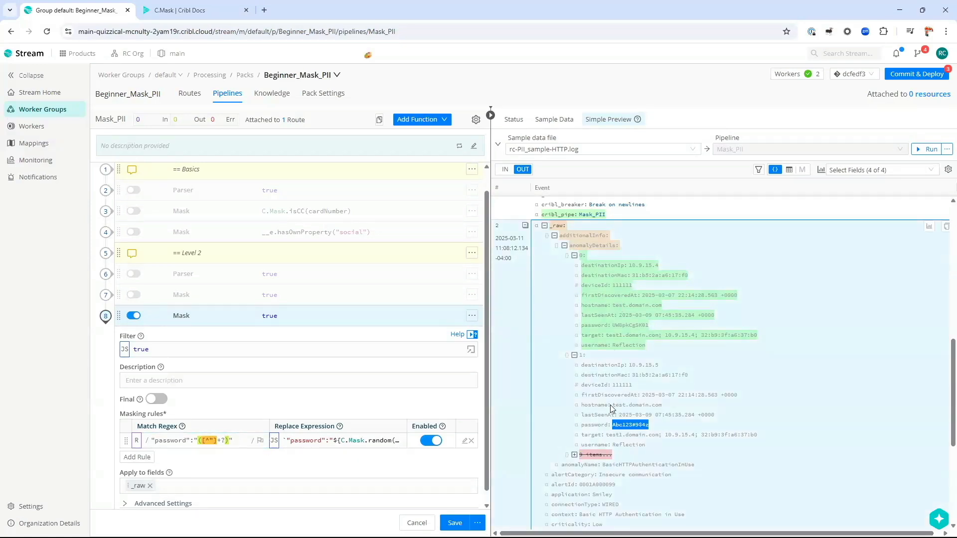
left_click(260, 441)
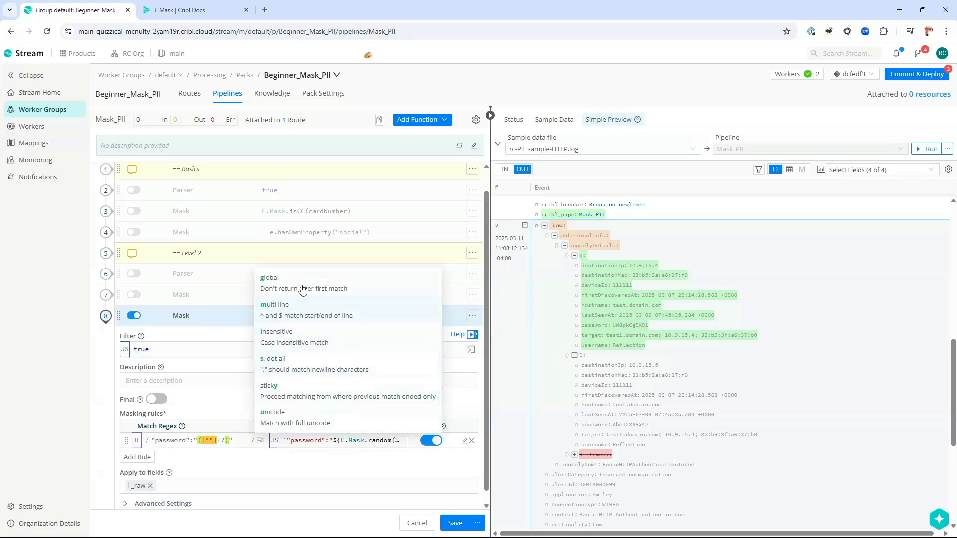
Step: Enable the global /g flag on the password regex and save the Mask_PII pipeline
left_click(391, 288)
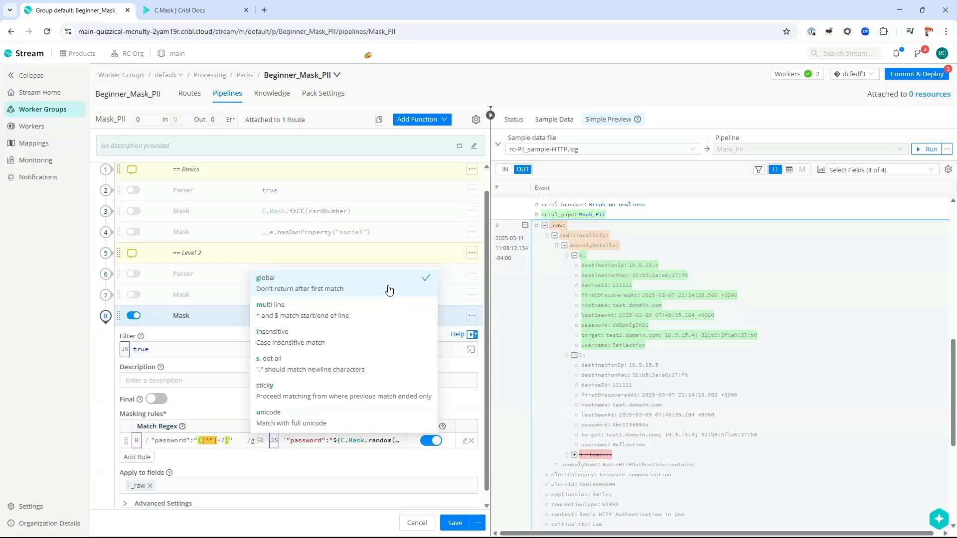
left_click(209, 481)
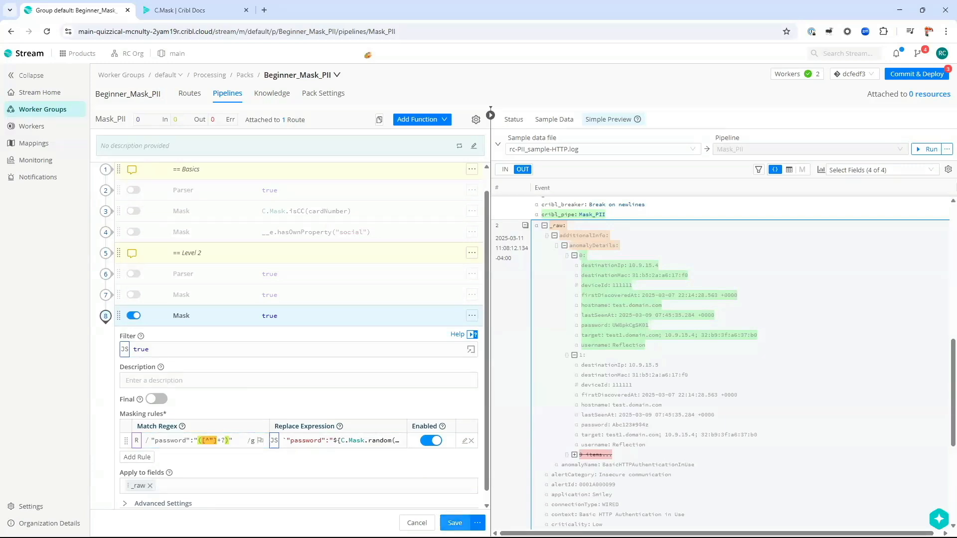
left_click(454, 523)
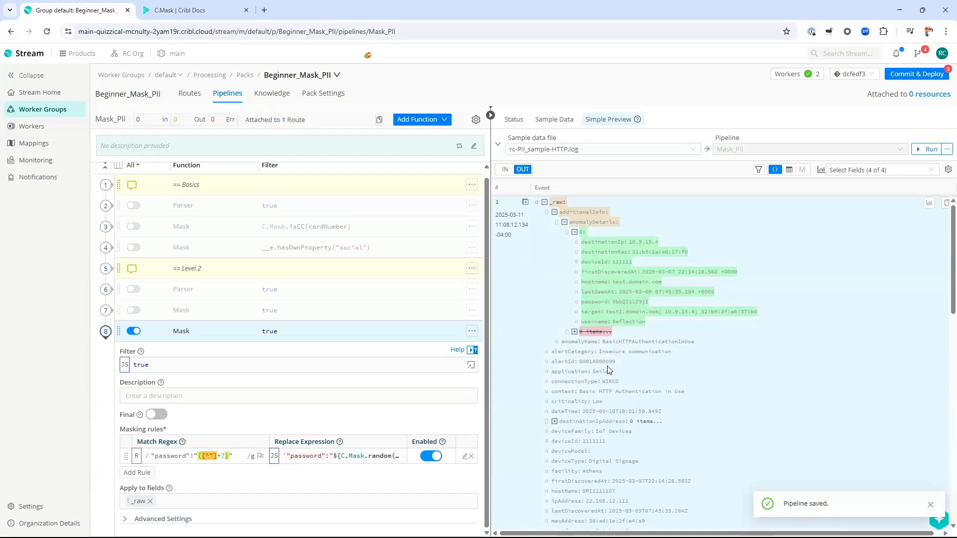
Step: Confirm both passwords in event 2's expanded _raw are randomized, then list the sample data files
scroll(609, 369, "down", 10)
scroll(613, 366, "down", 2)
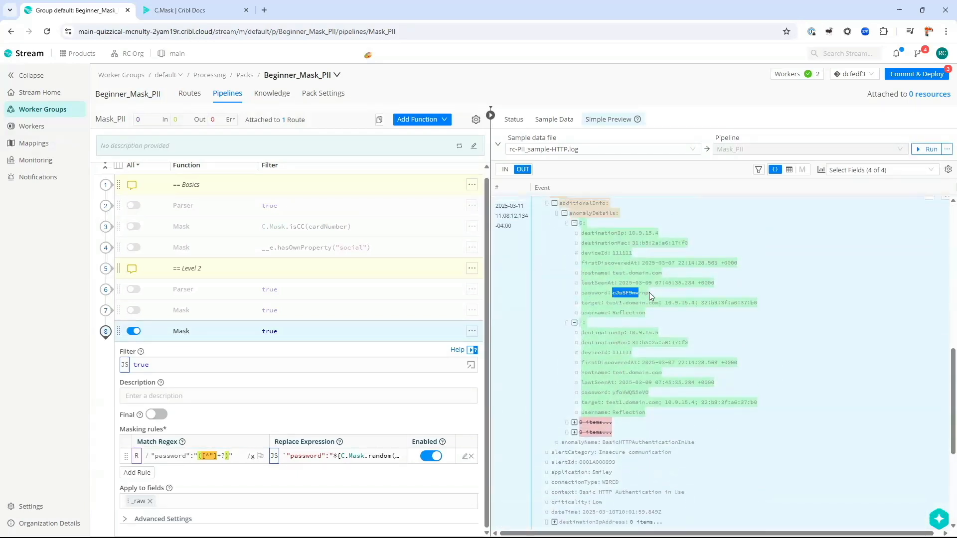
double_click(638, 391)
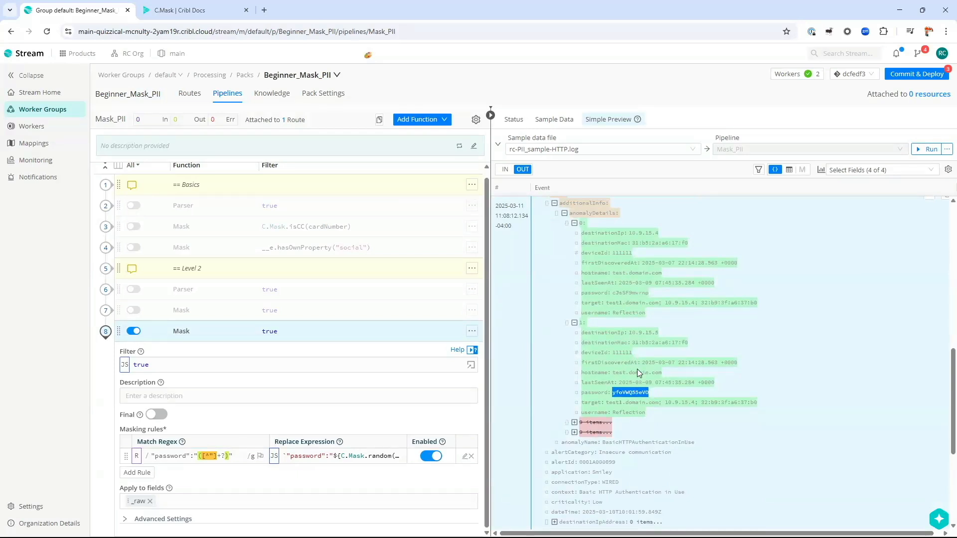
scroll(643, 384, "down", 14)
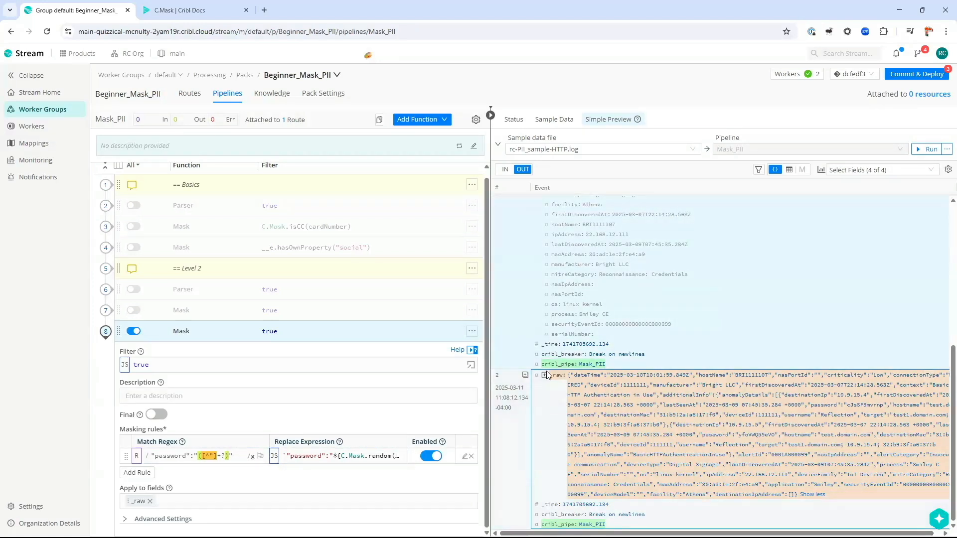
left_click(545, 376)
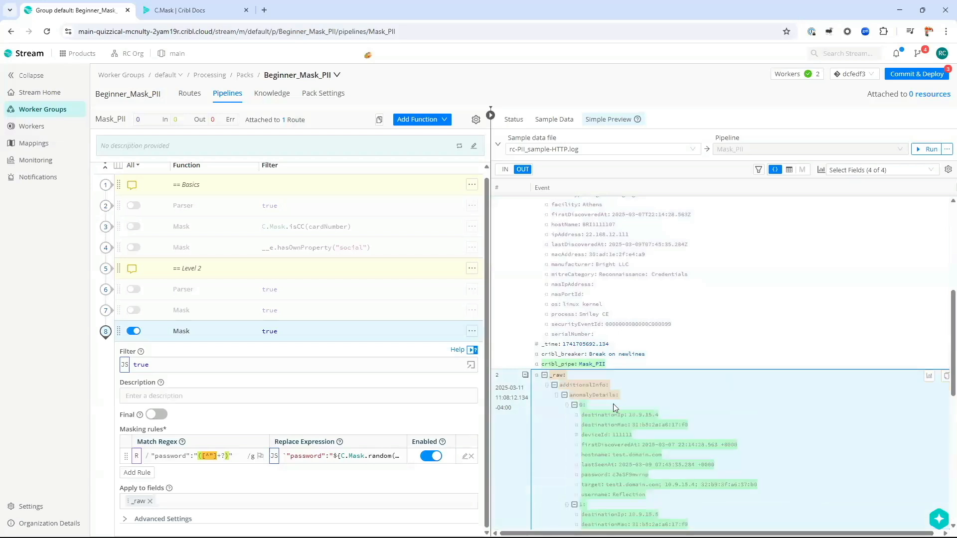
scroll(612, 408, "down", 3)
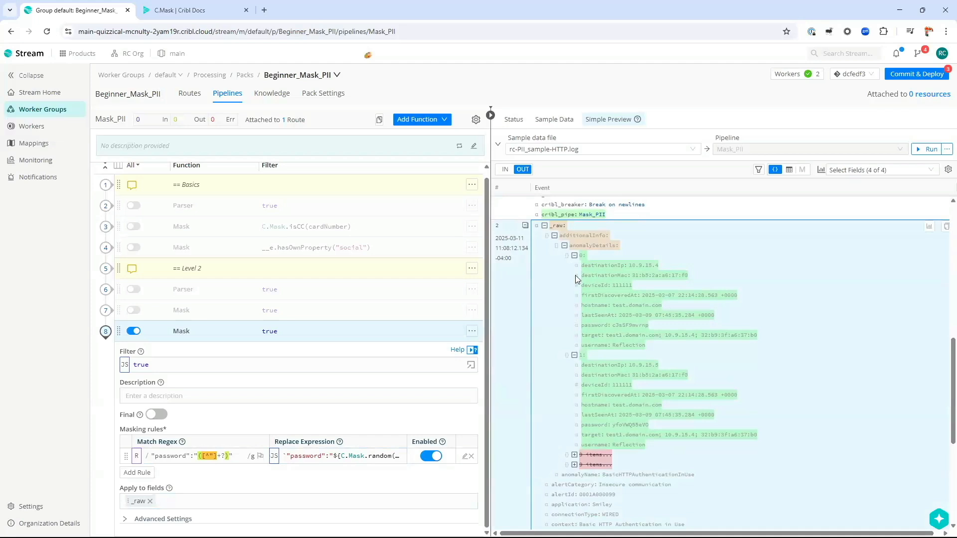
scroll(575, 279, "down", 5)
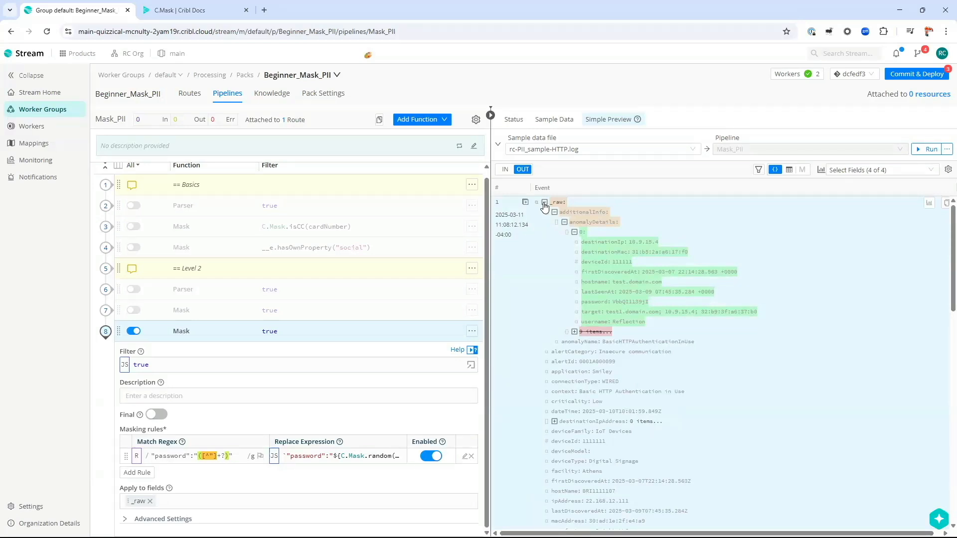
left_click(551, 119)
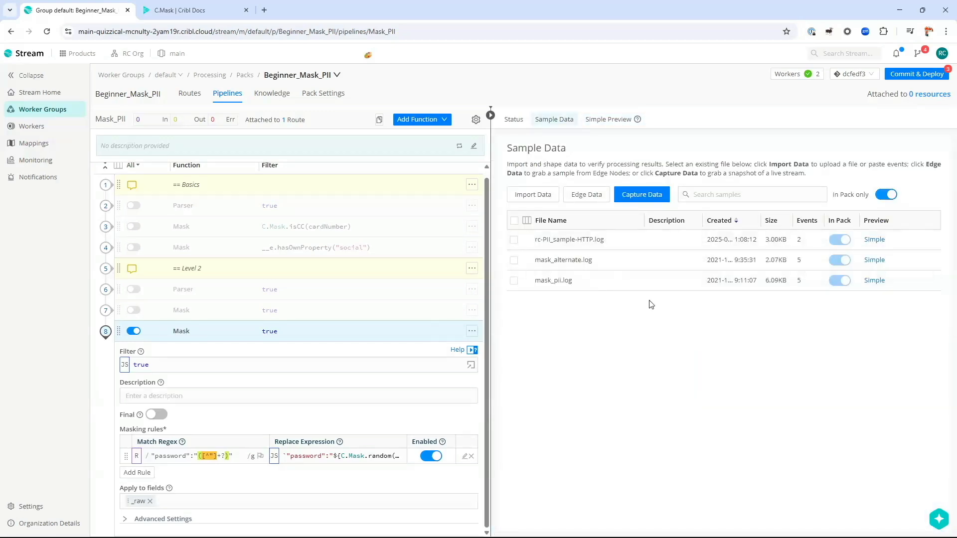
Step: Preview mask_pii.log through Mask_PII with event 1's full _raw text shown
left_click(874, 281)
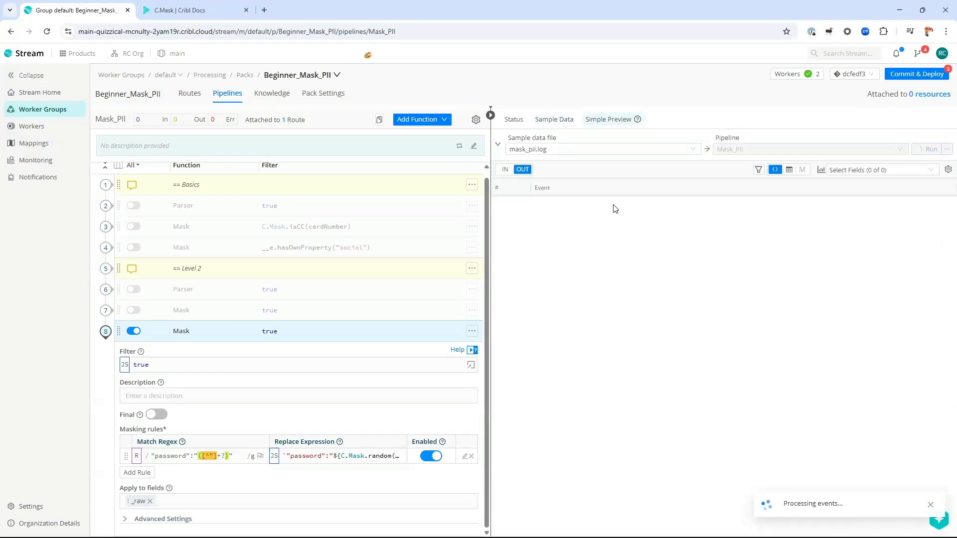
left_click(845, 212)
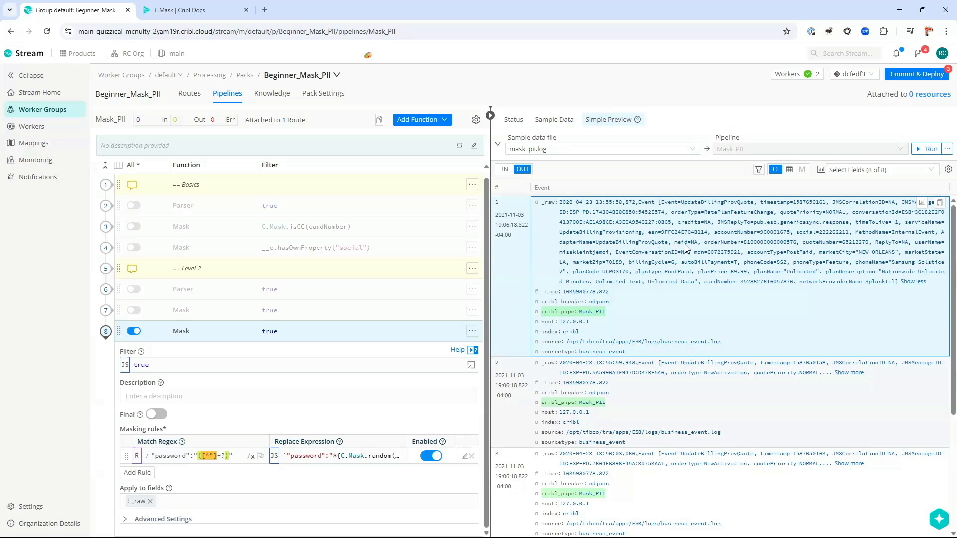
Step: Spot the meid=NA and ReplyTo=NA pairs in event 1 and paste an expression into the pattern
left_click_drag(675, 242, 698, 243)
left_click_drag(875, 243, 908, 244)
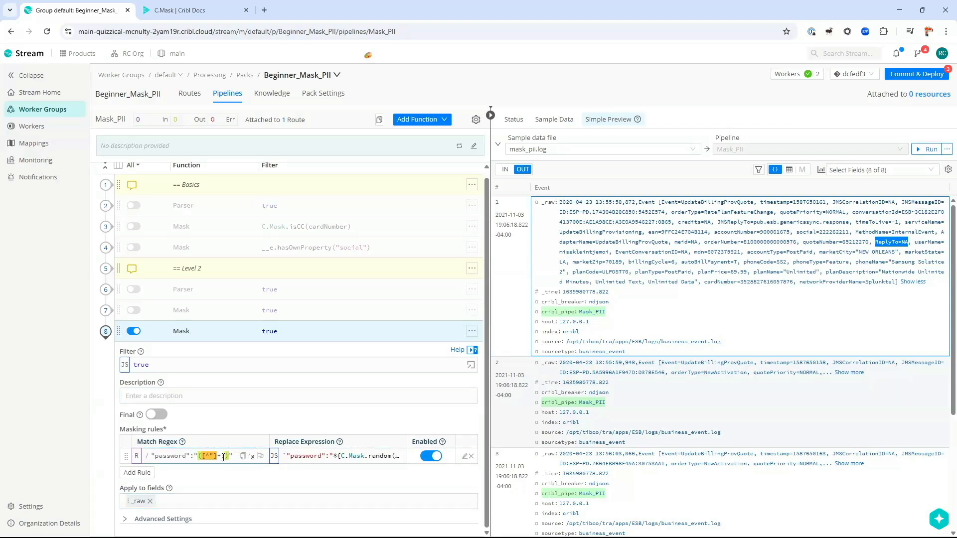
type("?")
left_click(469, 455)
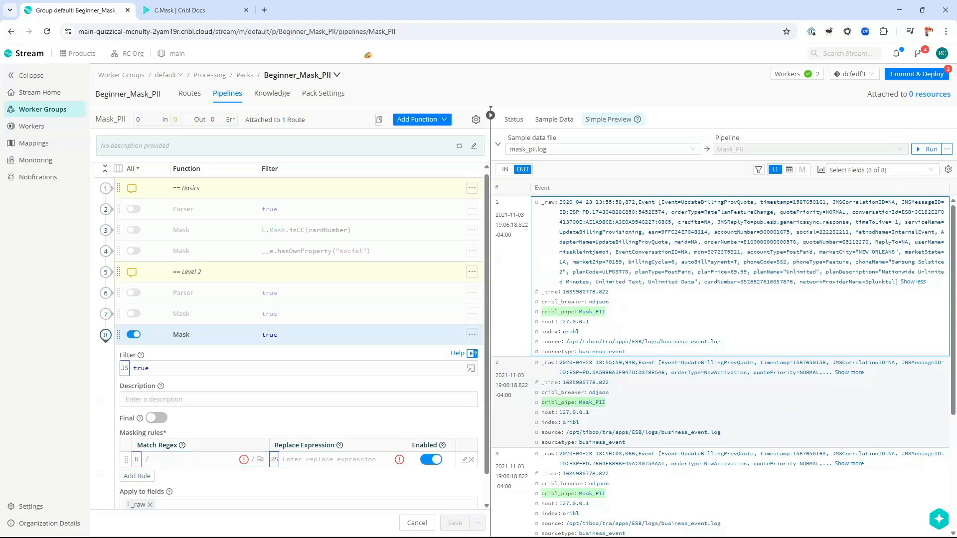
key("alt+Tab")
left_click(198, 457)
type("\":\"${C.Mask.random(g1)}\"`")
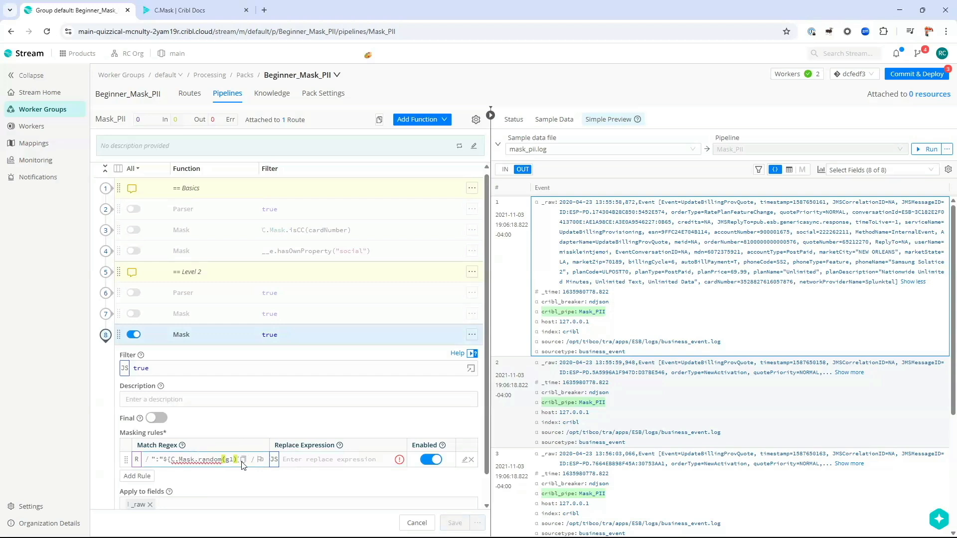
Step: Paste the password replacement expression and trim leftover pasted text from the pattern
left_click(367, 460)
key("ctrl+v")
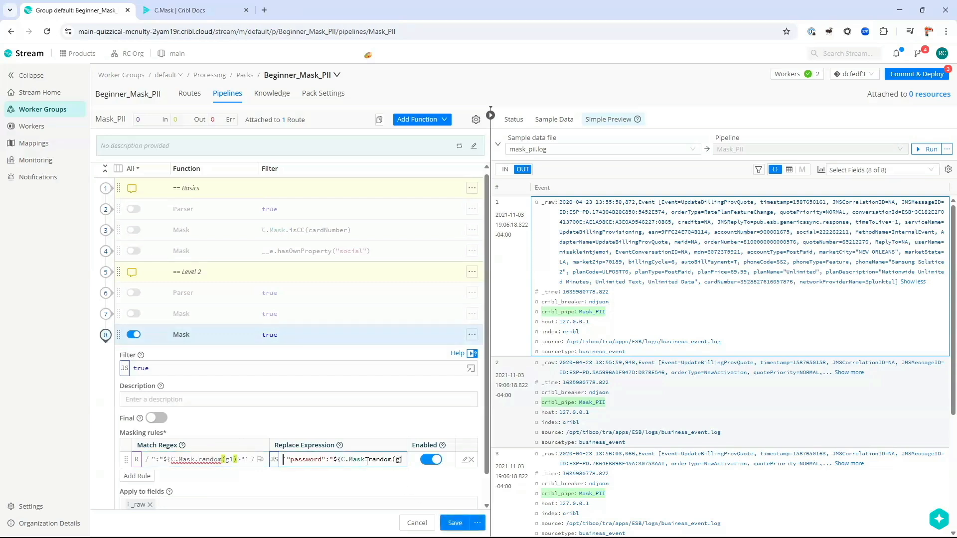
key("Home")
key("Delete")
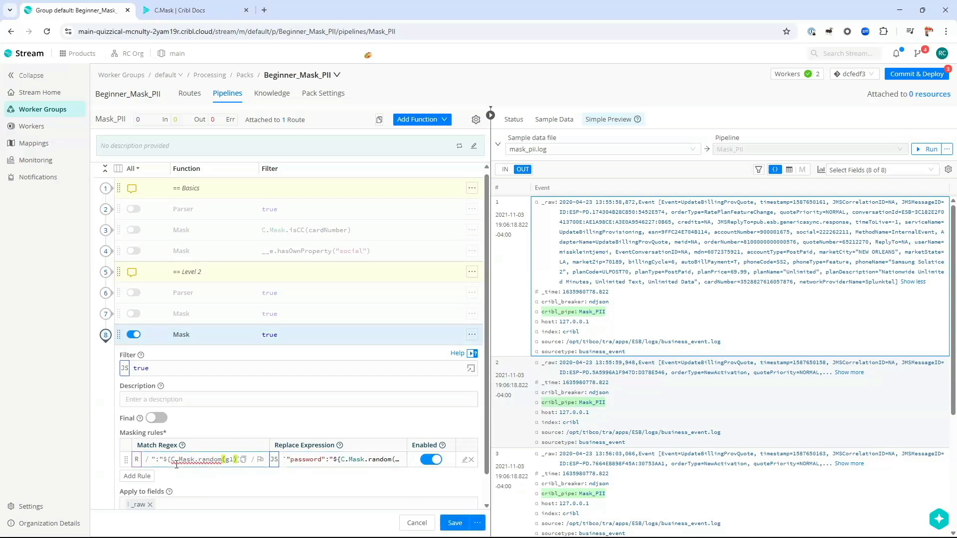
left_click(177, 461)
key("shift+End")
key("Delete")
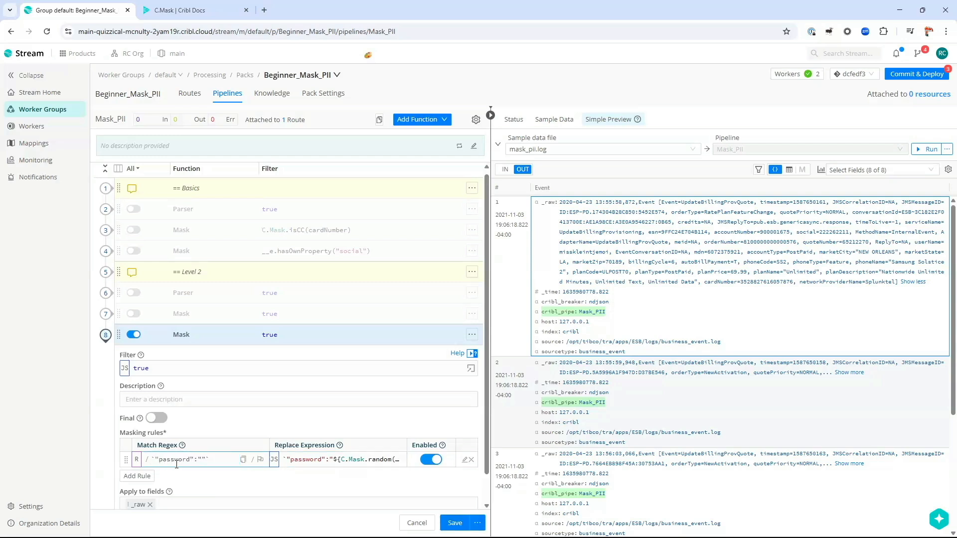
left_click(467, 435)
Step: Discard the unsaved Mask edits and reopen the level-2 Mask function
left_click(417, 523)
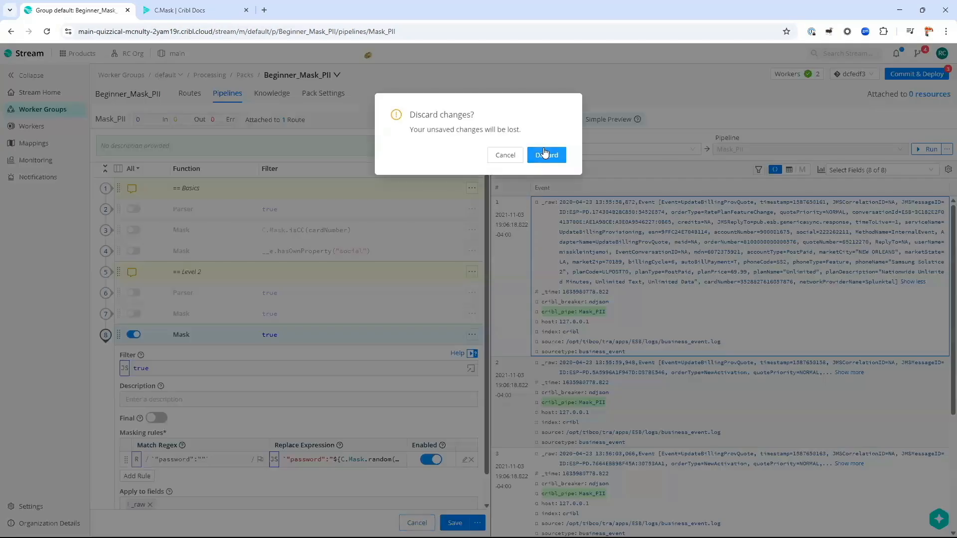
left_click(546, 154)
left_click(201, 343)
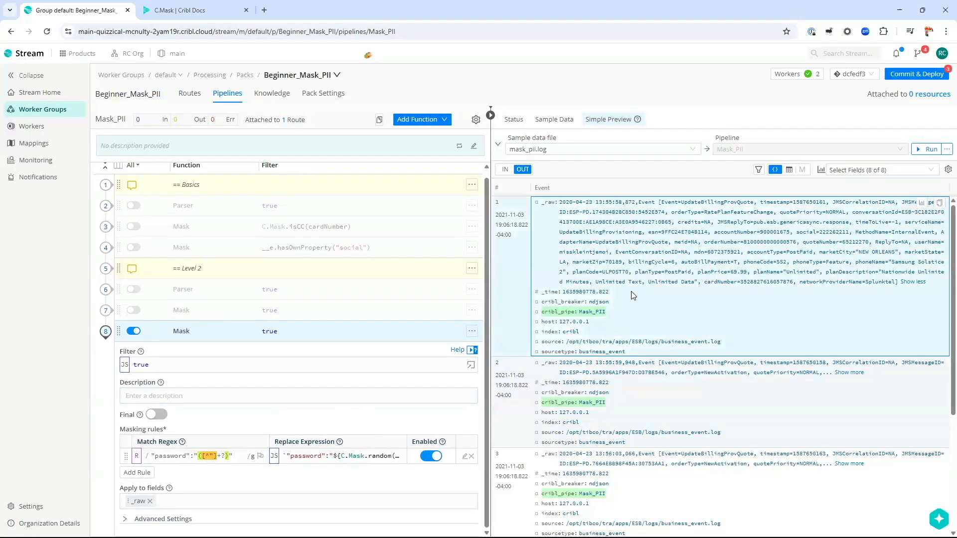
Step: Change the rule's Match Regex from the password pattern to meid=NA
double_click(681, 242)
double_click(174, 457)
type("me")
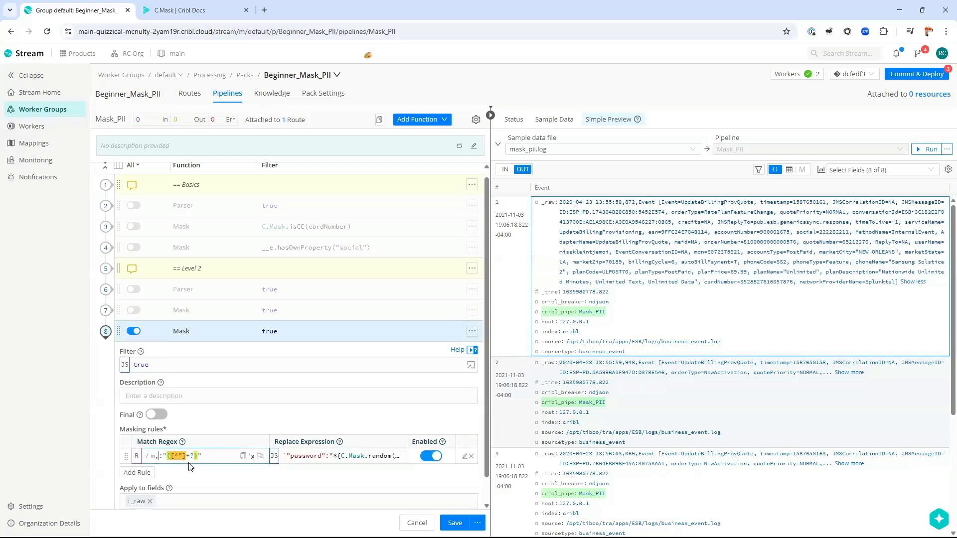
type("id")
key("Delete")
type("=")
key("shift+End")
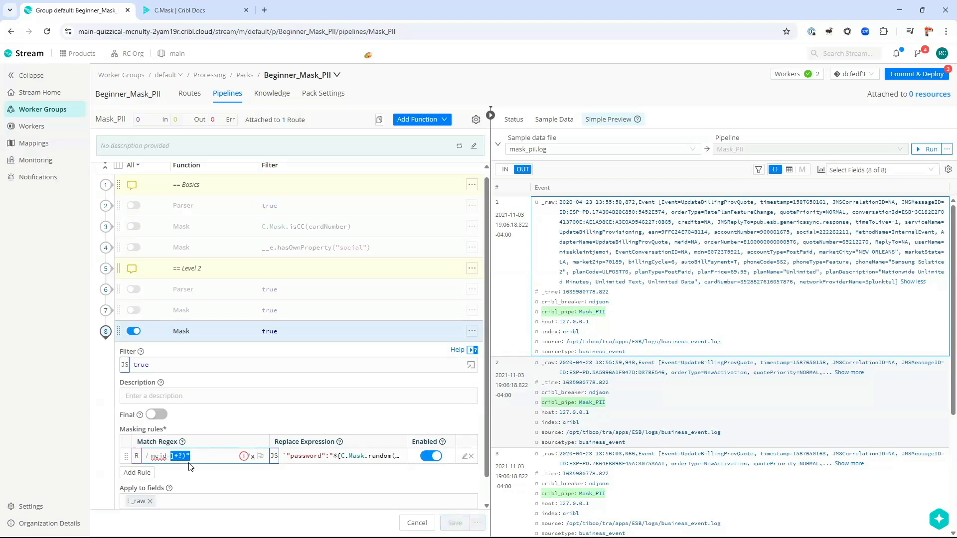
type("NA")
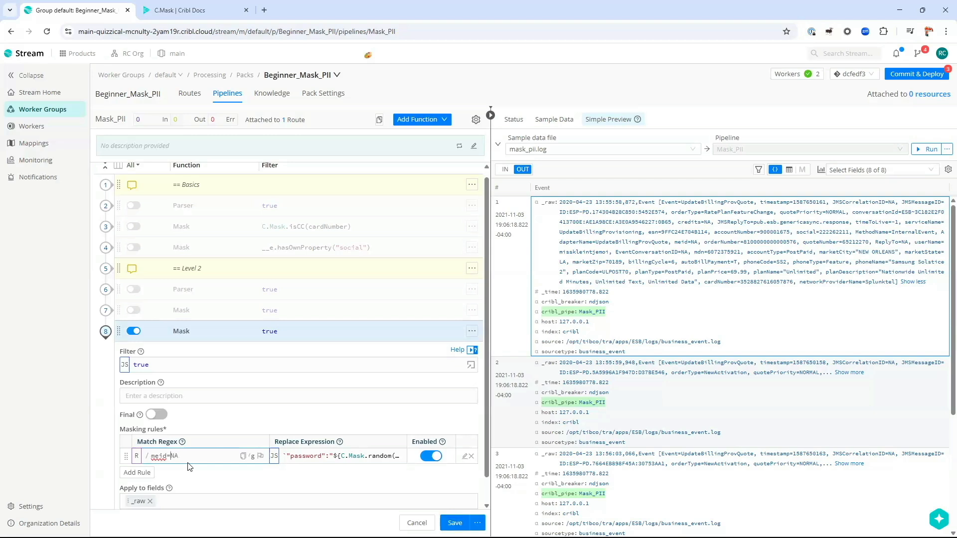
Step: Set the Replace Expression to "" and locate meid=NA in event 1's raw text
left_click(302, 460)
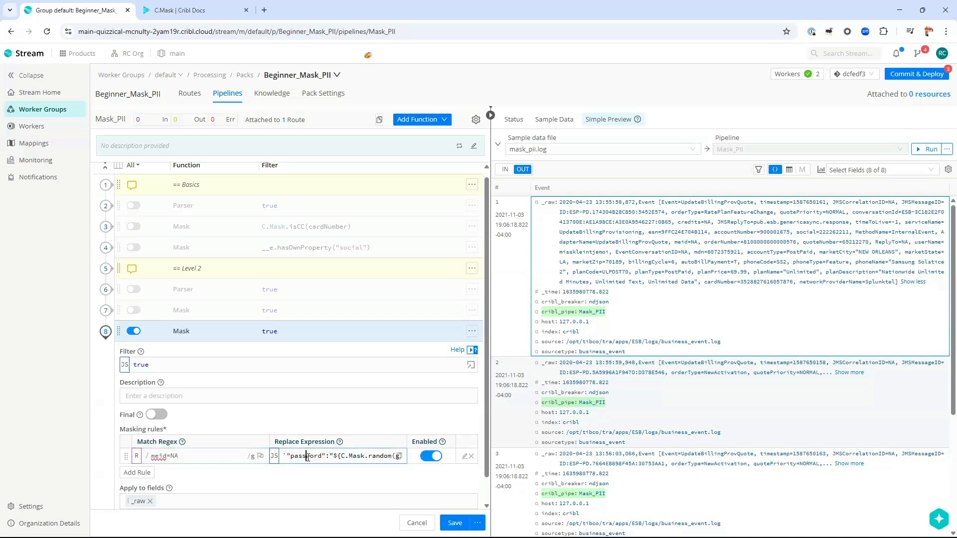
key("ctrl+a")
key("BackSpace")
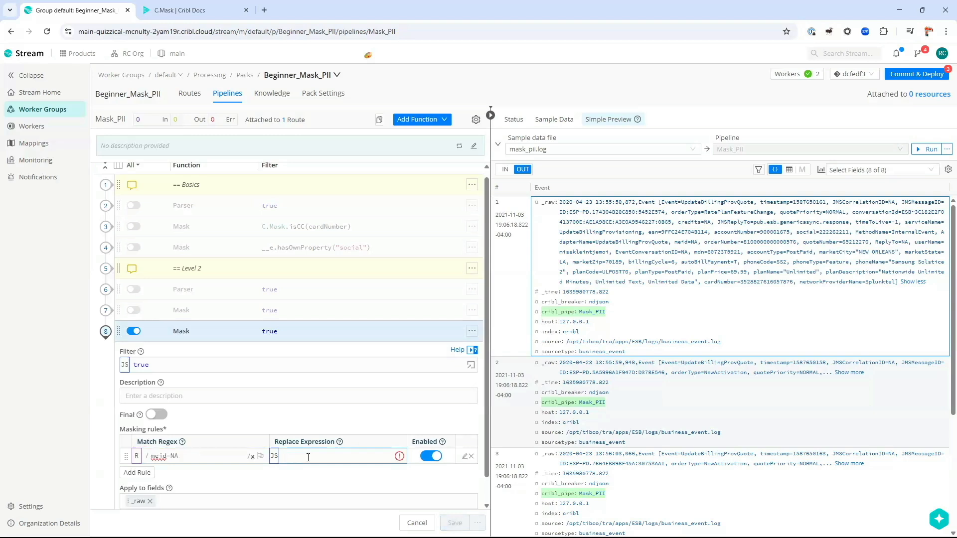
type("\"\"")
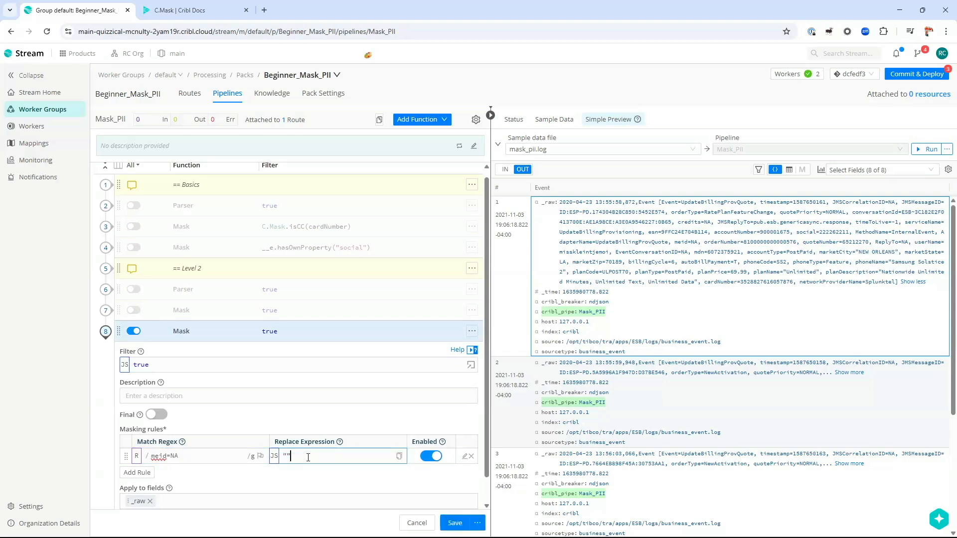
scroll(308, 458, "down", 1)
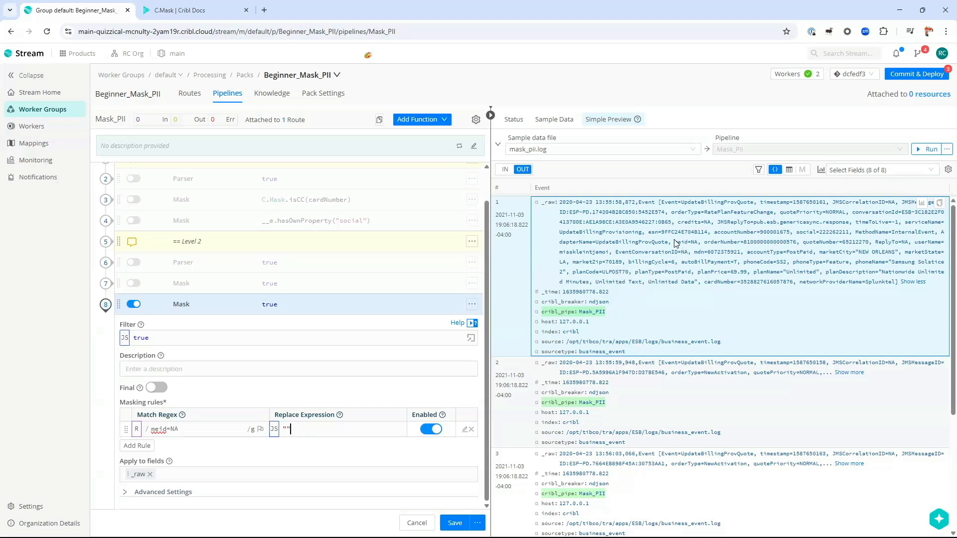
left_click_drag(675, 243, 703, 242)
Step: Adjust the end of the meid=NA match pattern, checking it against event 1's raw text
left_click(191, 430)
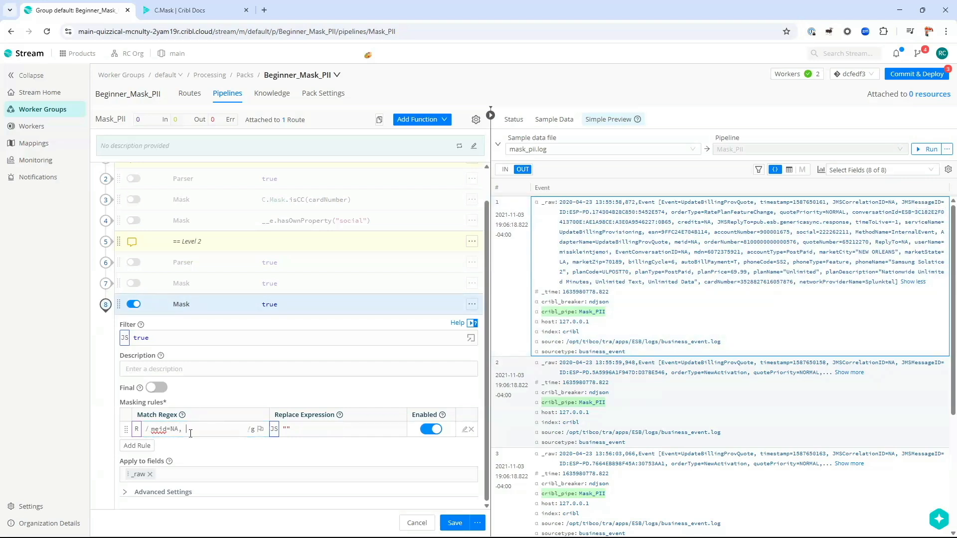
double_click(191, 431)
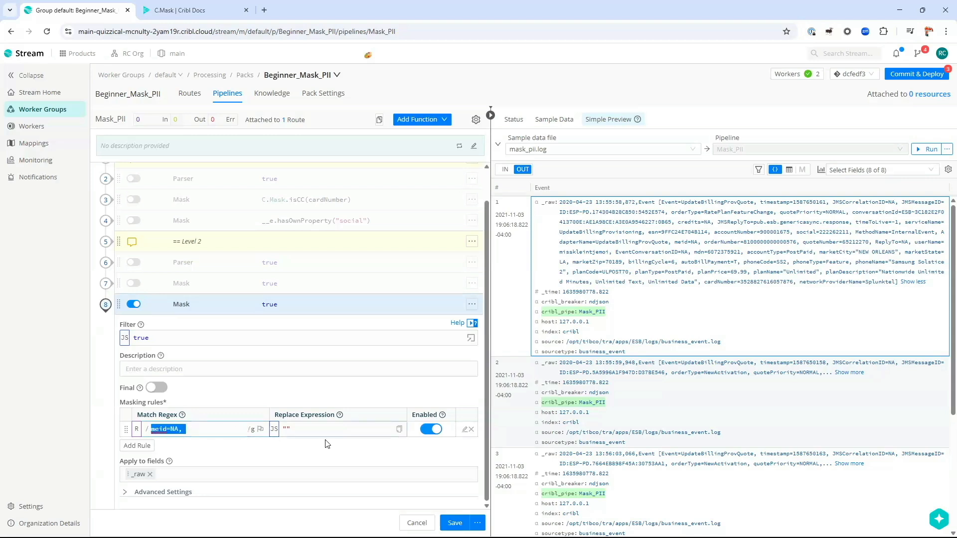
left_click(327, 426)
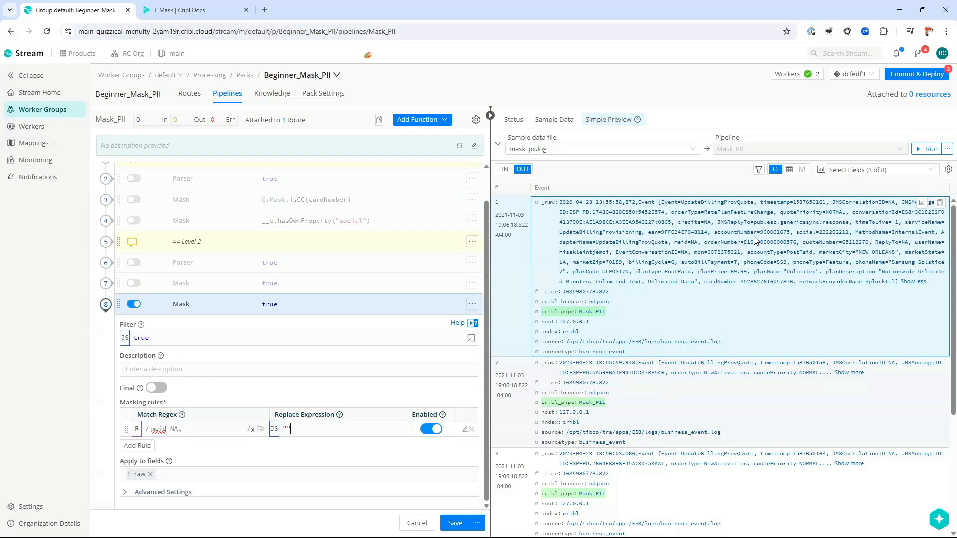
left_click_drag(673, 246, 704, 246)
double_click(656, 247)
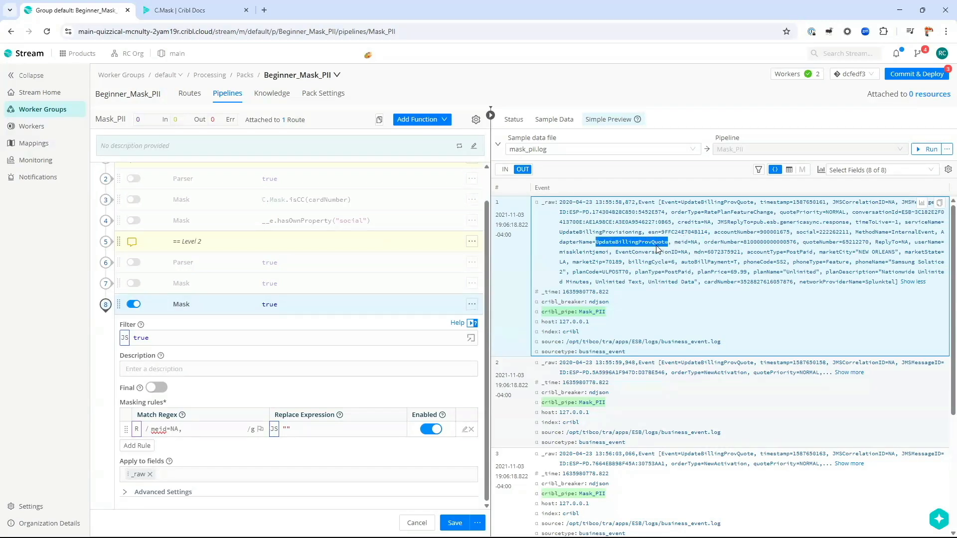
double_click(728, 243)
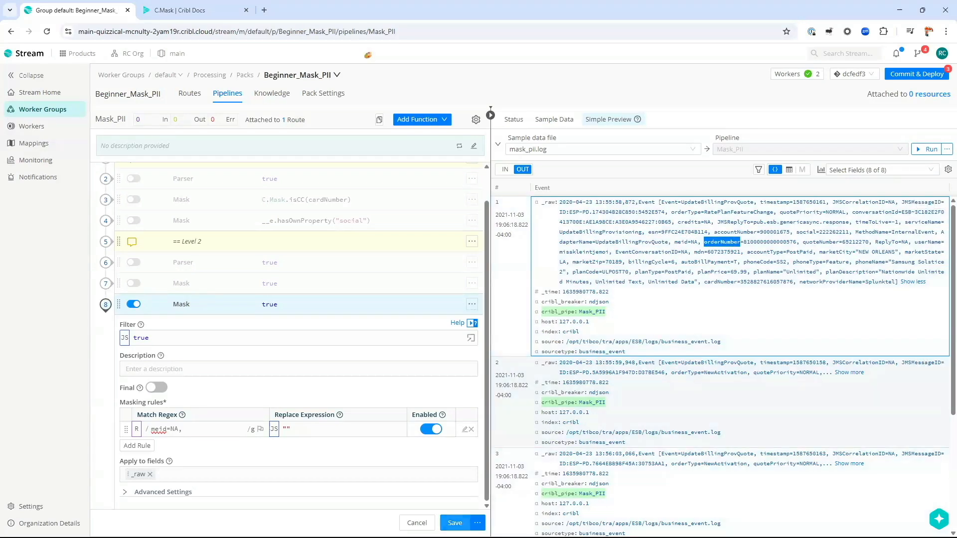
Step: Save the pipeline and confirm meid=NA is gone from event 1
left_click(455, 524)
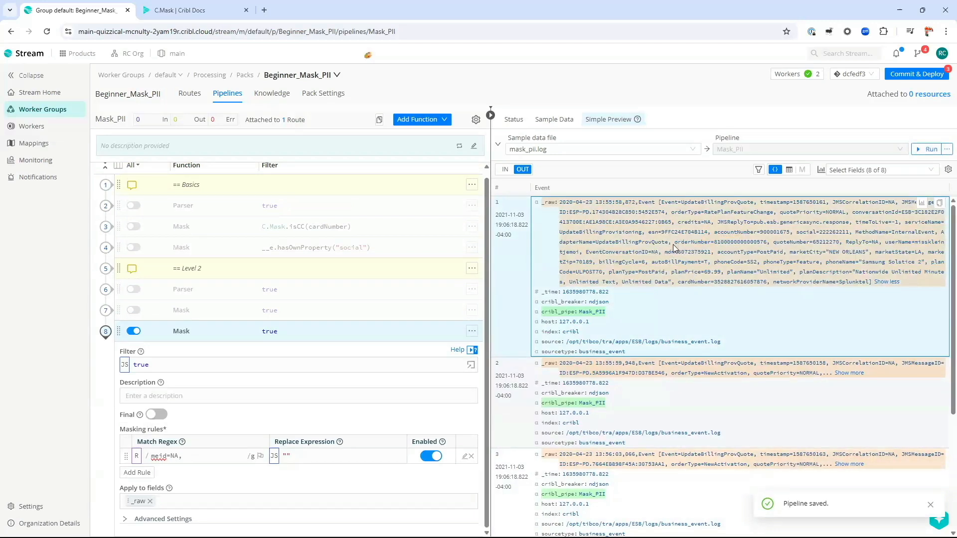
double_click(677, 243)
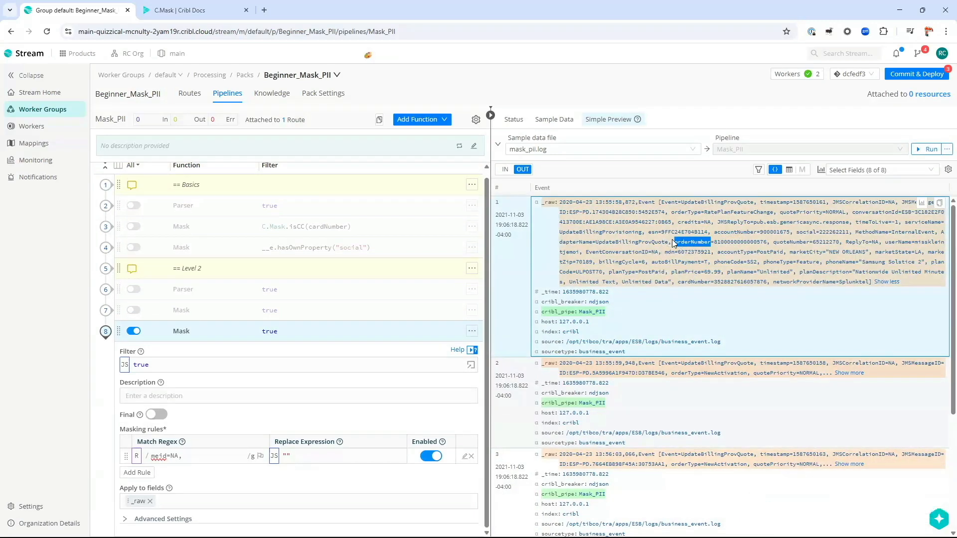
double_click(856, 242)
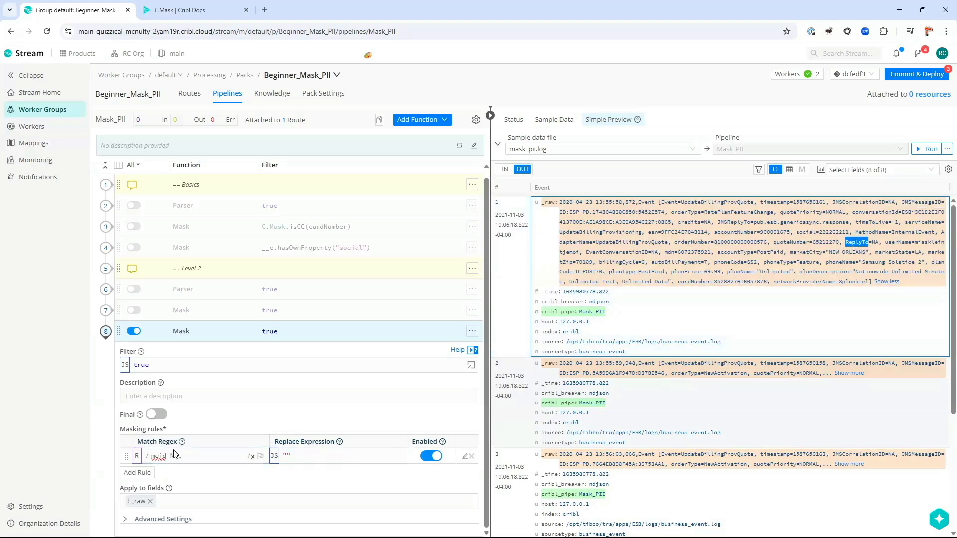
Step: Add a second rule matching ReplyTo=NA, with replace expression "" and save the pipeline
left_click(149, 473)
left_click(181, 471)
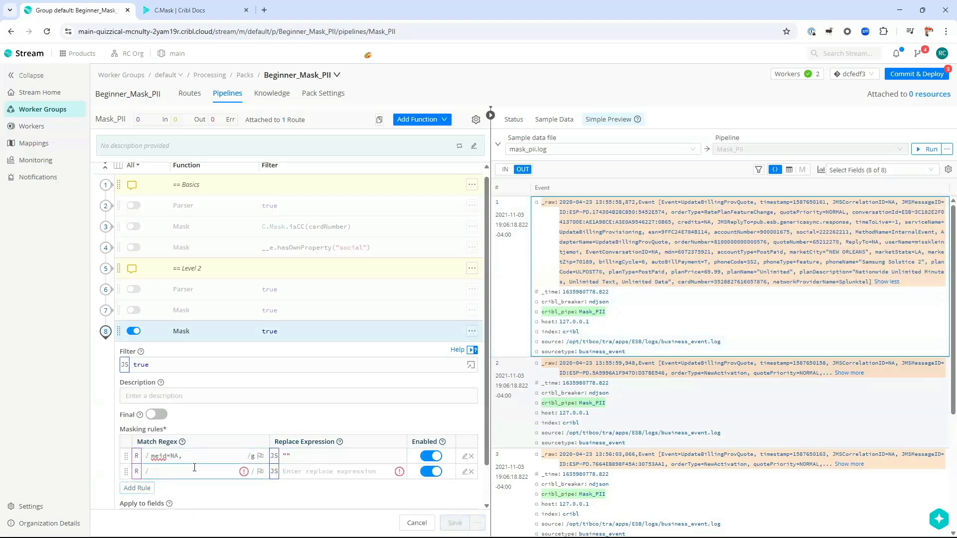
type("ReplyTo=NA,")
left_click(333, 472)
type("\"\"")
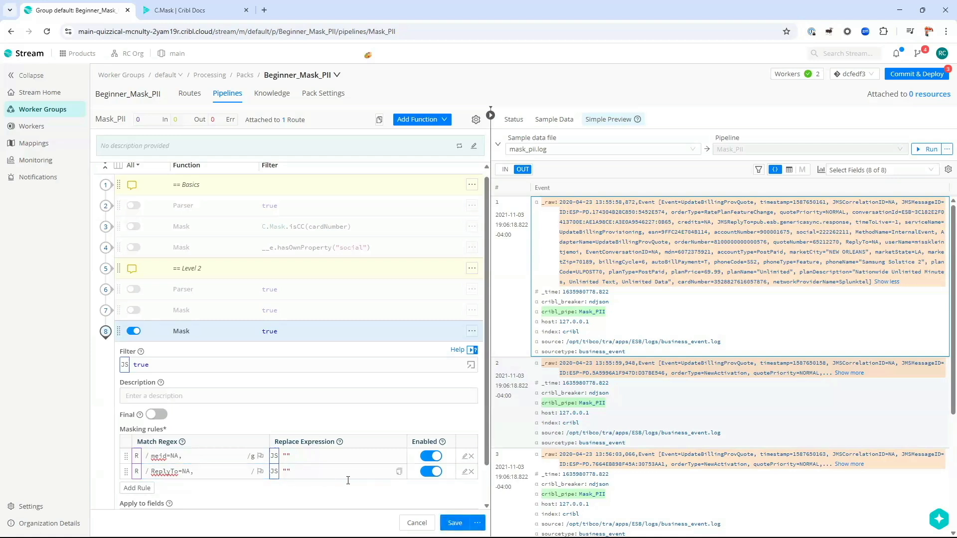
left_click(216, 470)
left_click(455, 523)
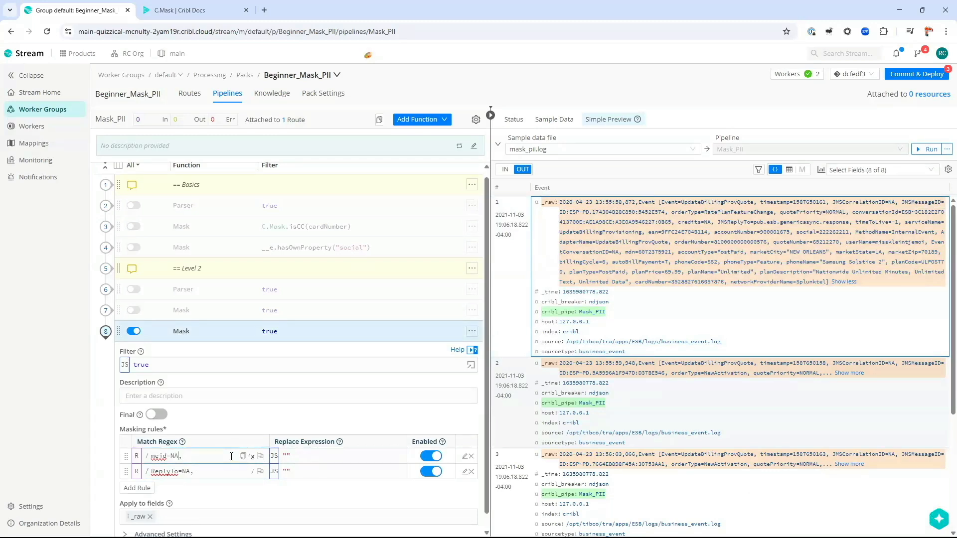
Step: Change the first Match Regex from meid=NA to ([^=]+?)=NA and delete the ReplyTo=NA, rule
key("shift+Left")
key("shift+Left")
left_click(190, 471)
key("shift+Left")
key("shift+Left")
left_click(220, 457)
key("Delete")
key("Delete")
key("Delete")
key("Delete")
type("([^")
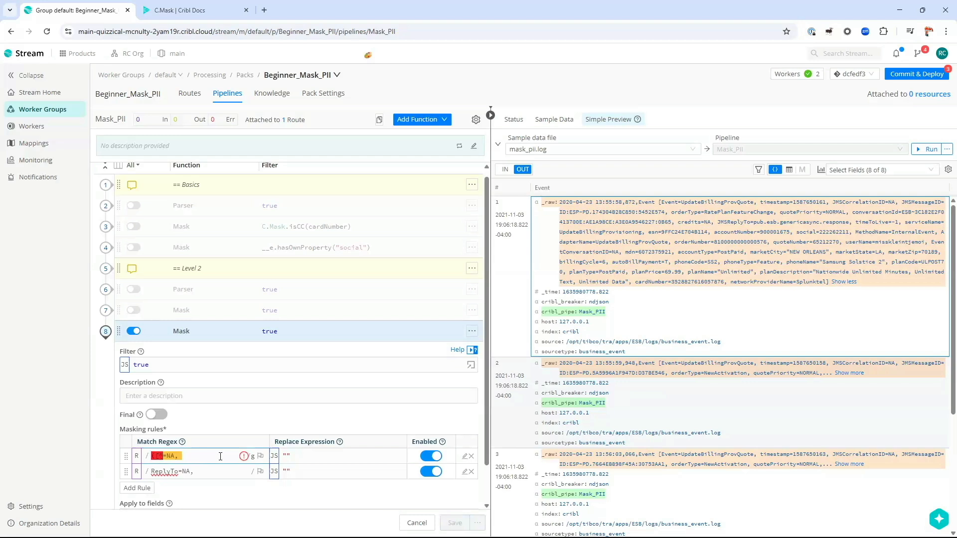
type("=]+)")
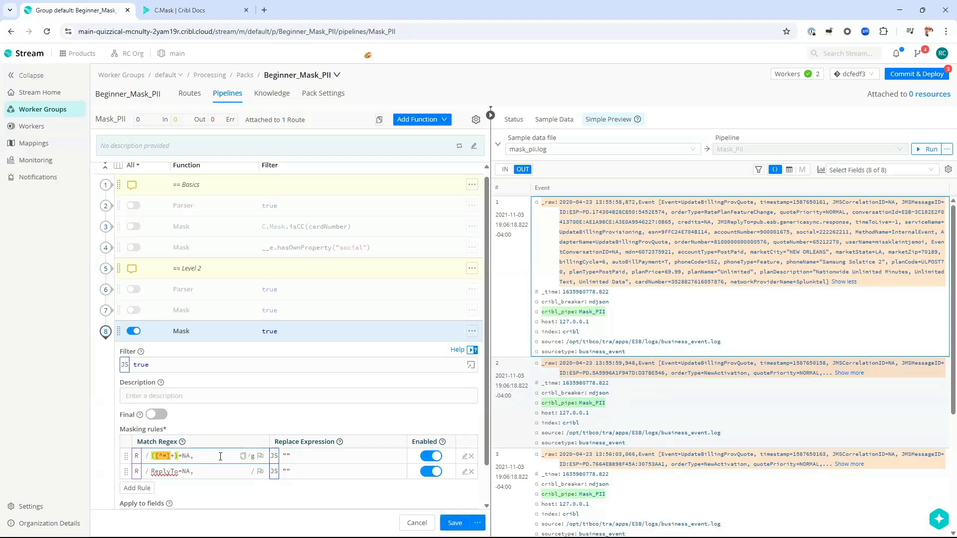
type("?")
left_click(472, 471)
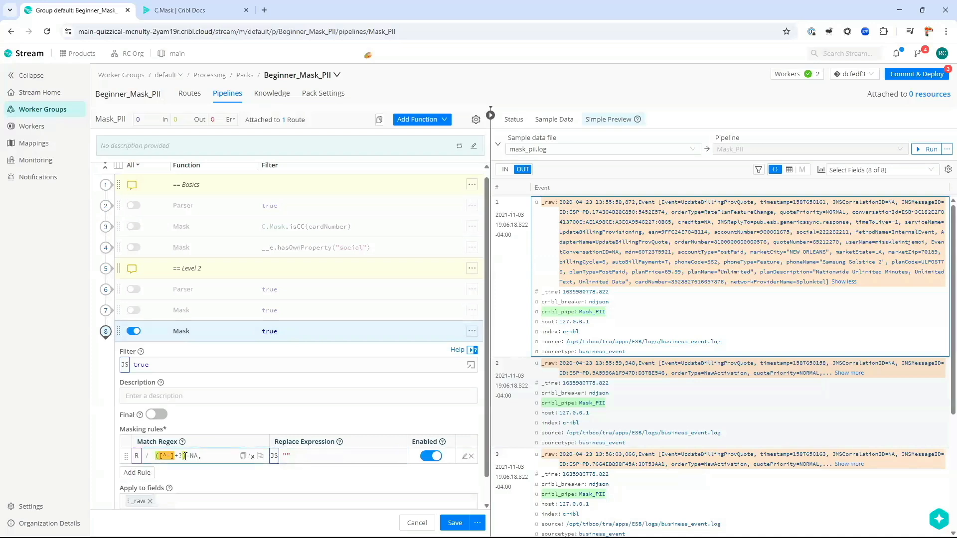
key("shift+Left")
key("shift+Left")
key("shift+Left")
key("shift+Left")
key("shift+Left")
key("shift+Left")
key("shift+Left")
key("shift+Left")
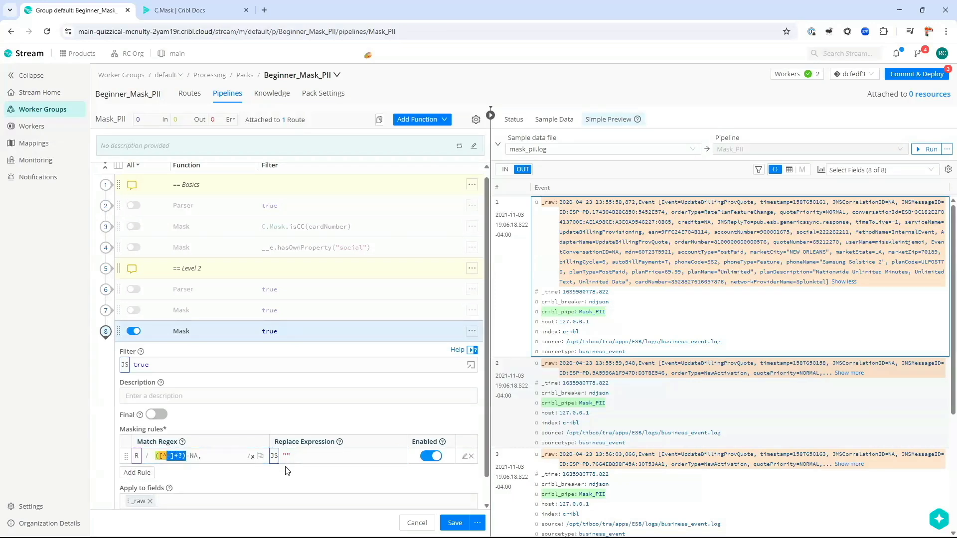